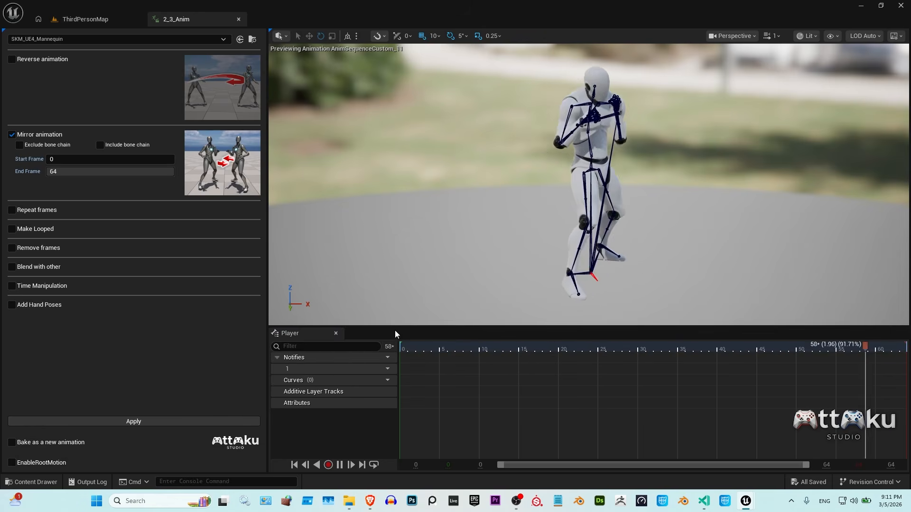
- Exclude a bone chain starting at clavicle_l from the mirroring and scrub the animation to around frame 9 to preview it
left_click(404, 348)
left_click(38, 146)
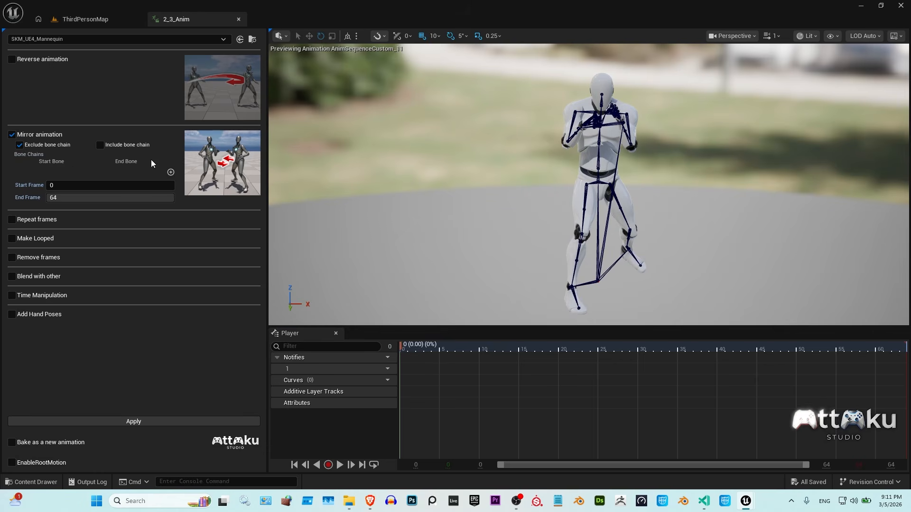
left_click_drag(418, 346, 392, 347)
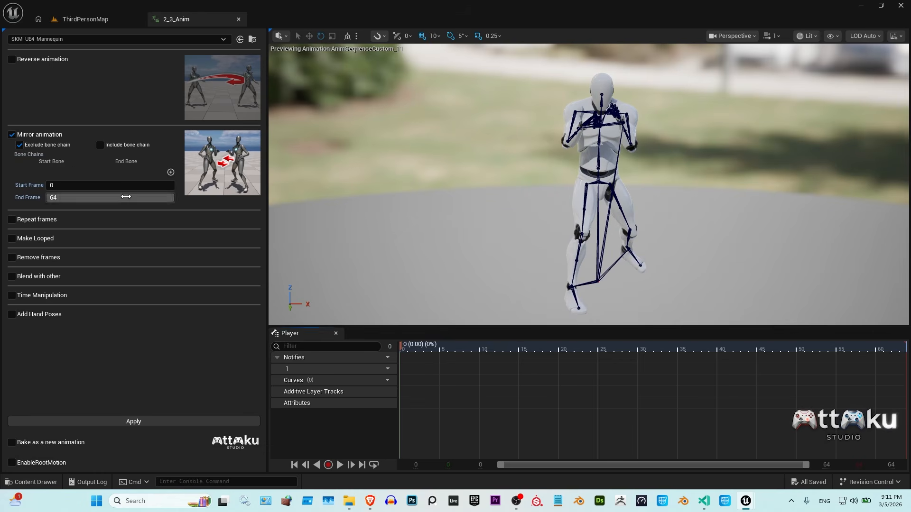
left_click(171, 172)
left_click(69, 176)
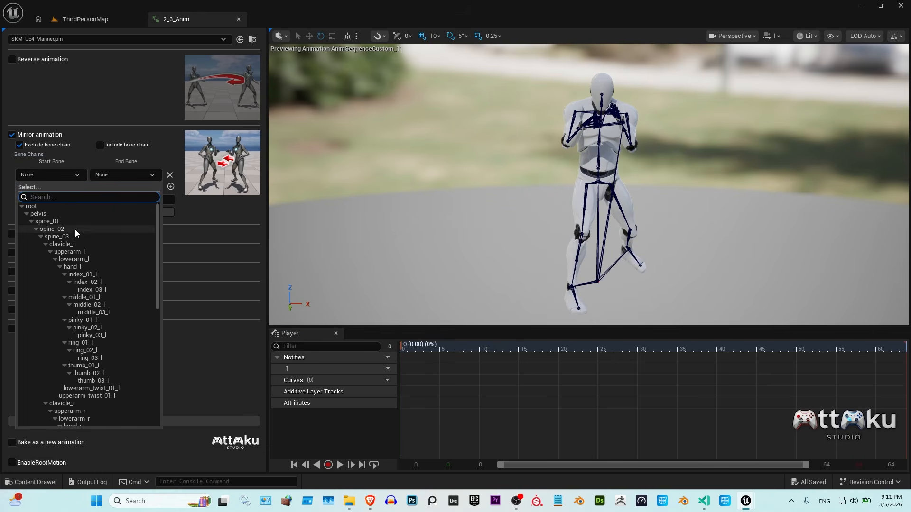
left_click(68, 244)
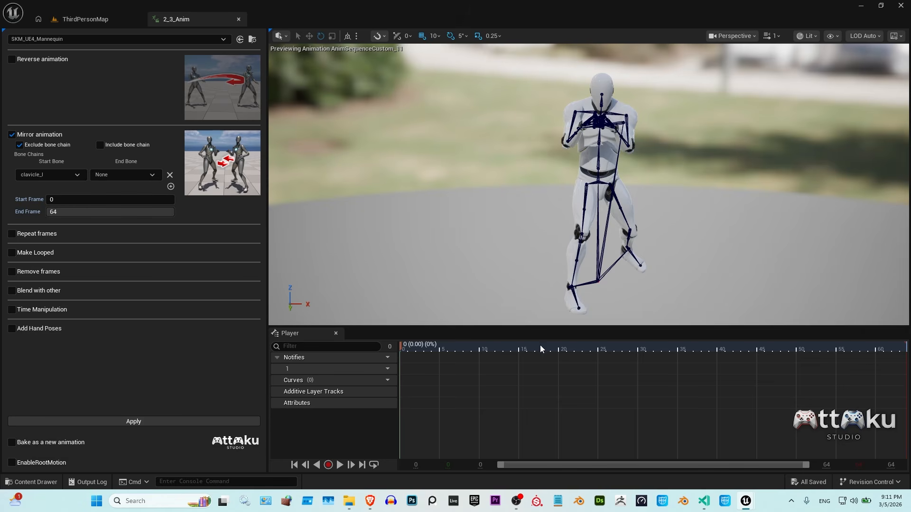
left_click_drag(540, 349, 479, 347)
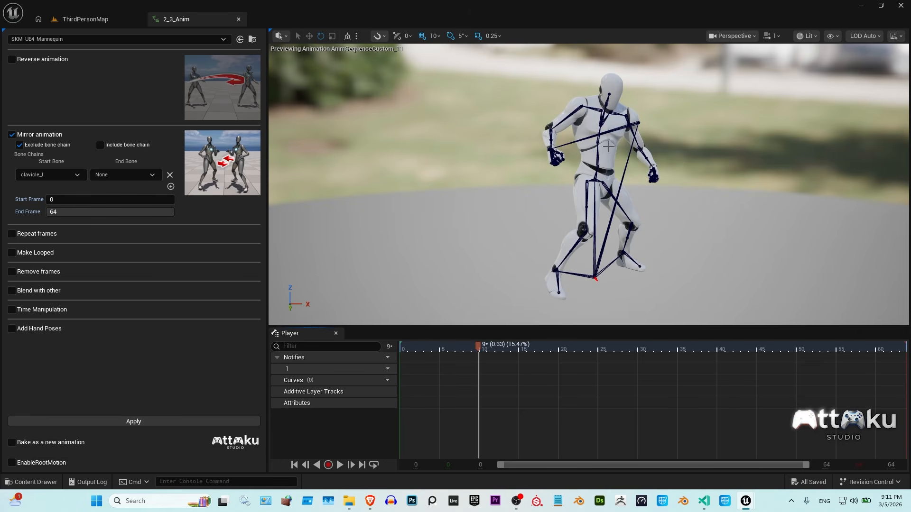
- Try lowerarm_l as the excluded chain's end bone, switch it to upperarm_l and scrub back to around frame 2
left_click(123, 175)
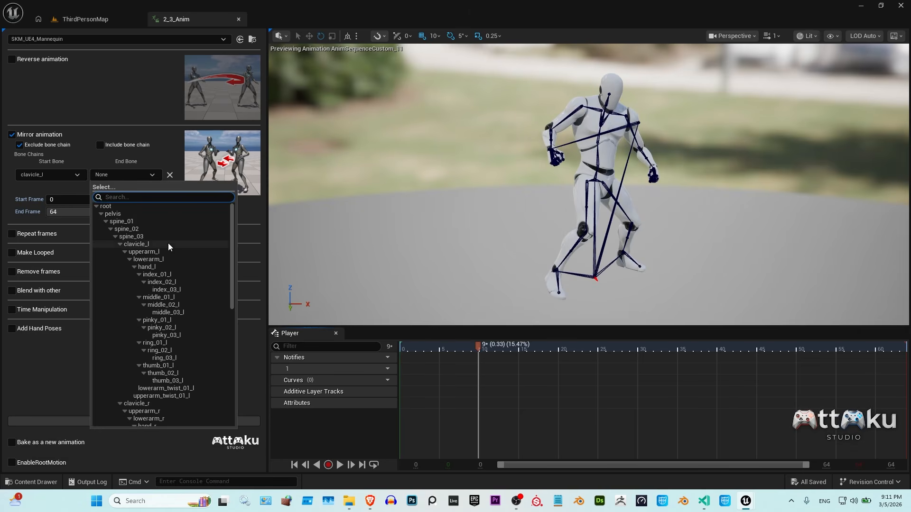
left_click(149, 259)
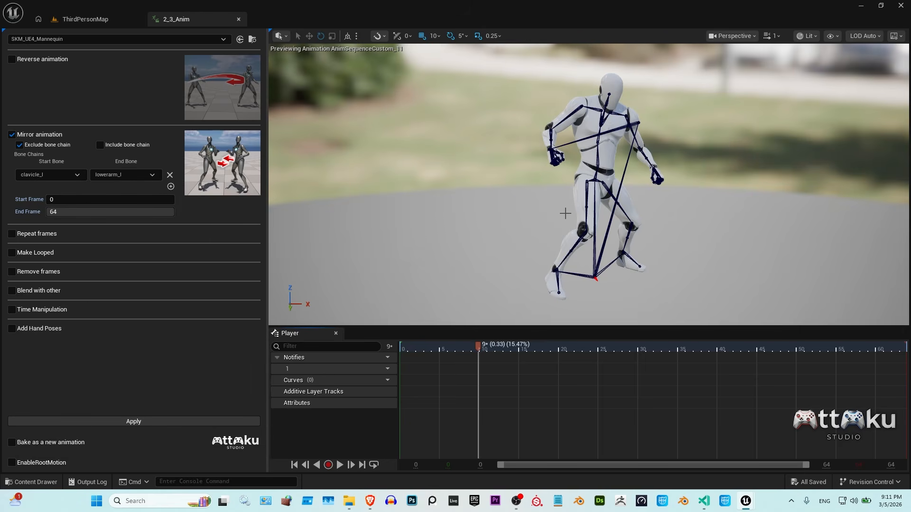
left_click(114, 175)
left_click(149, 258)
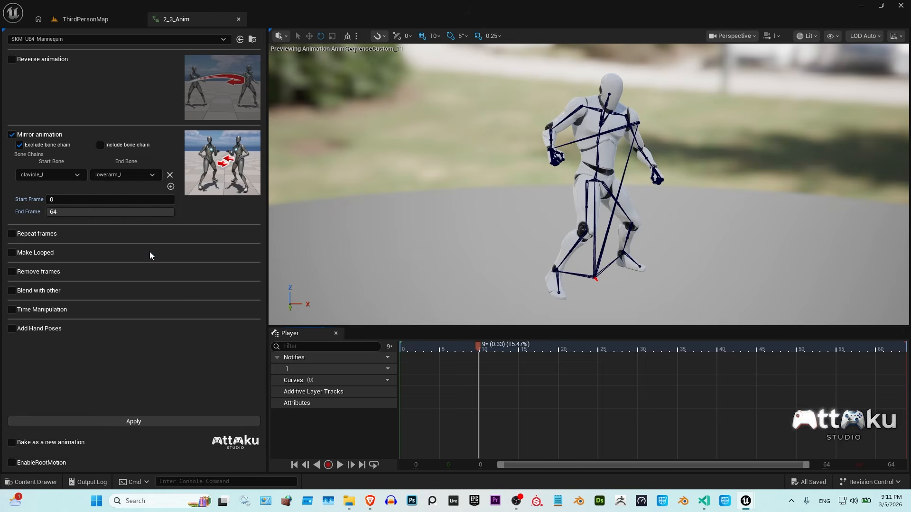
left_click_drag(496, 352, 417, 347)
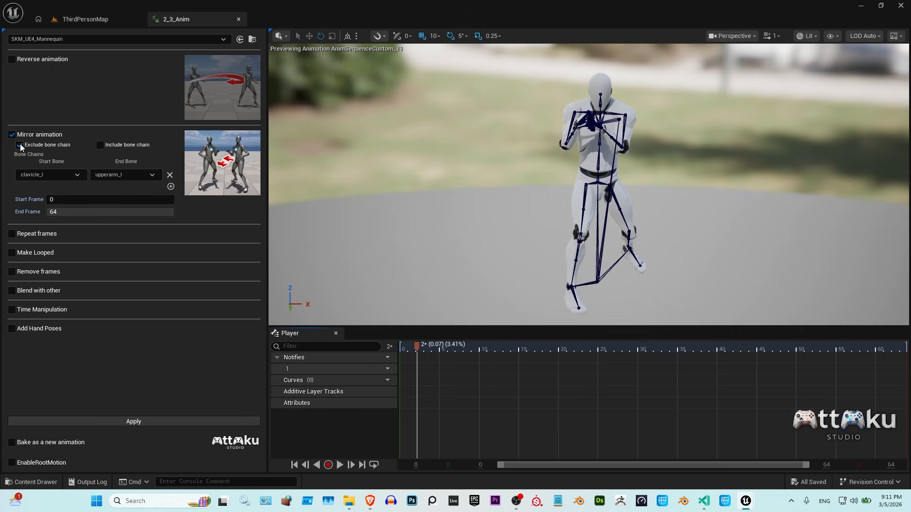
- Remove the excluded bone chain, switch the mirroring from excluding to including bone chains, and scrub to around frame 23
left_click(169, 175)
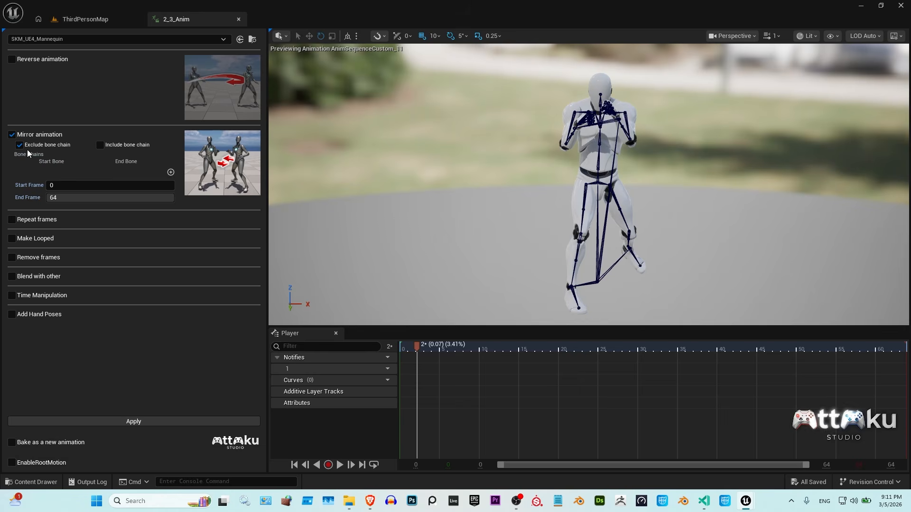
left_click(29, 146)
left_click(109, 145)
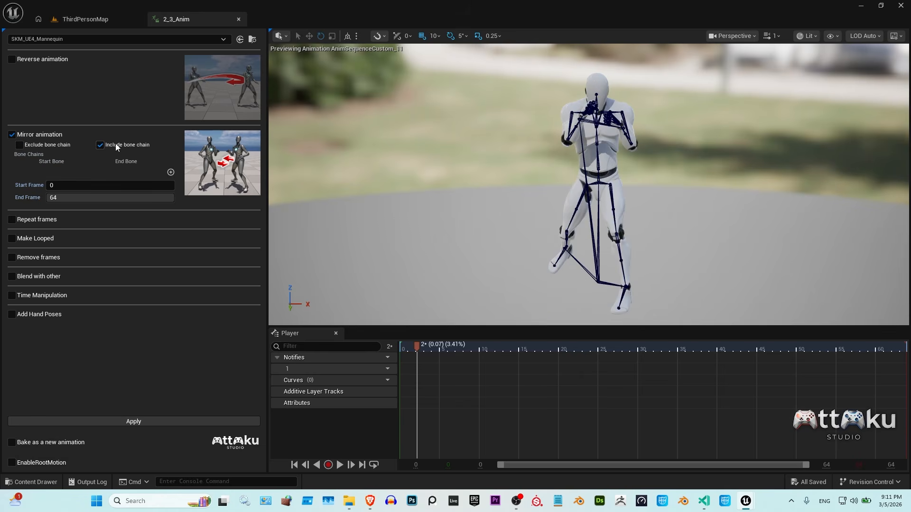
left_click_drag(427, 351, 585, 358)
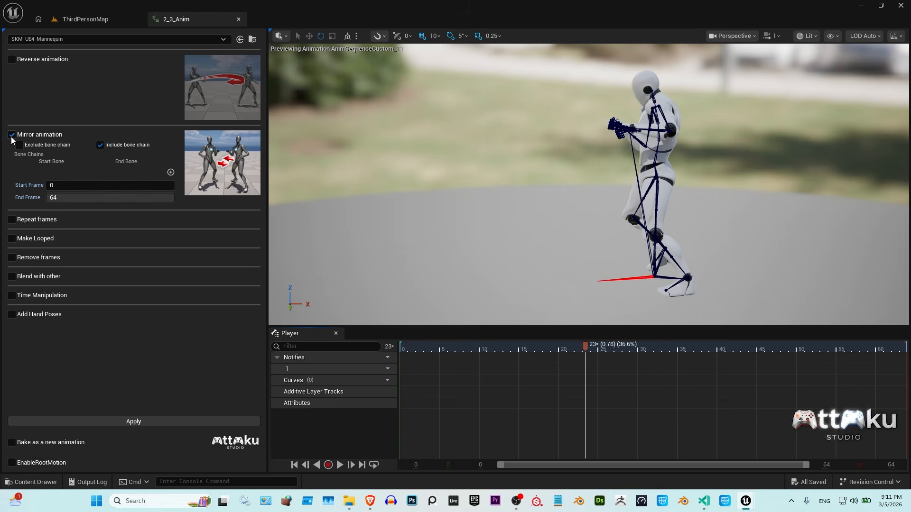
- Add an included bone chain for the mirroring and try root and spine_01 as its start bone
left_click(171, 172)
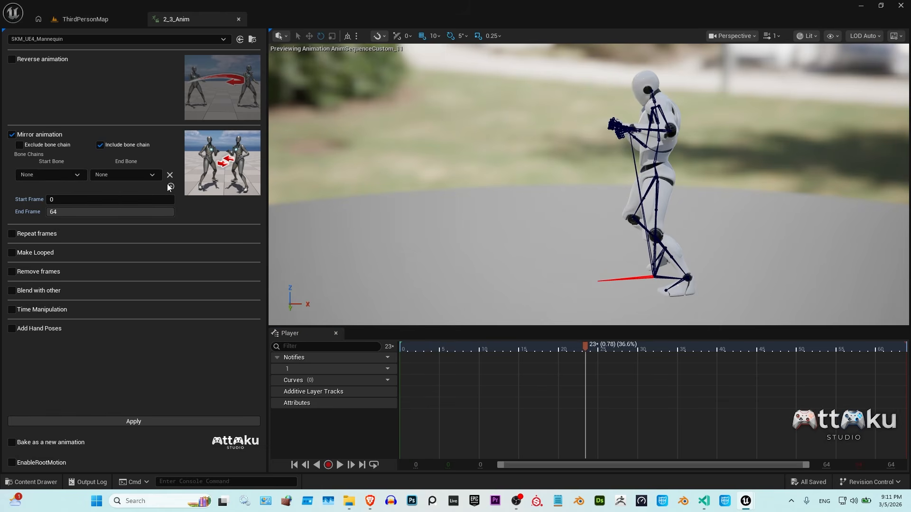
left_click(64, 175)
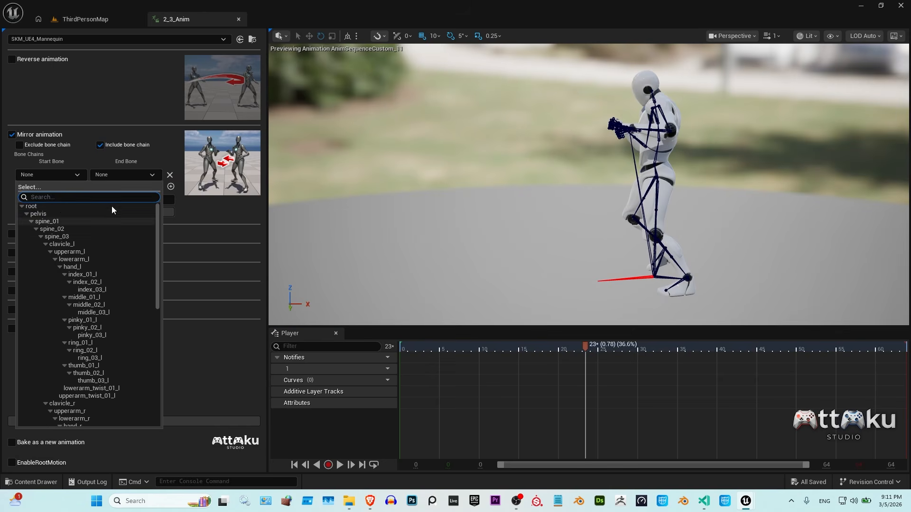
left_click(31, 206)
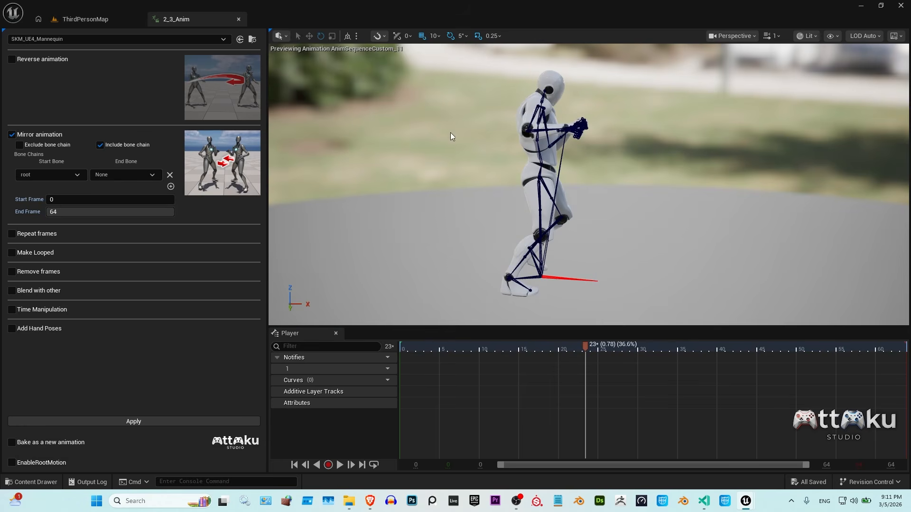
left_click(67, 176)
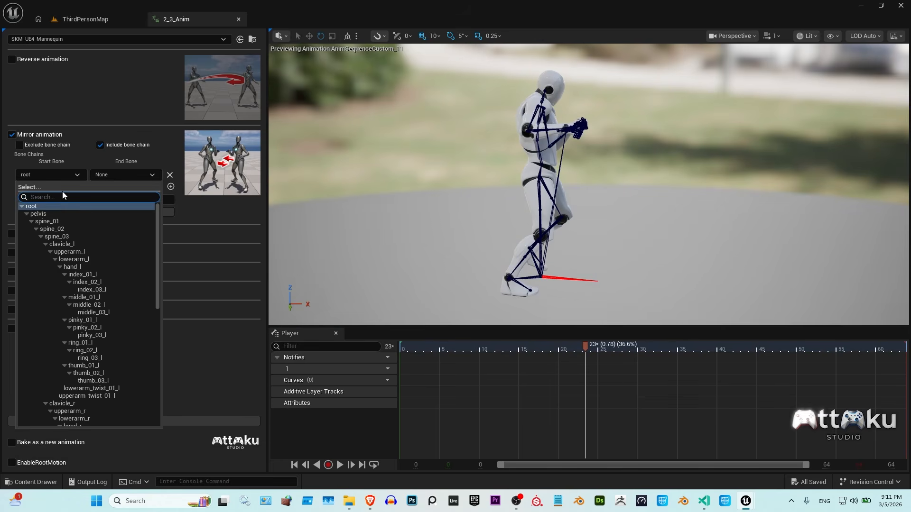
left_click(47, 221)
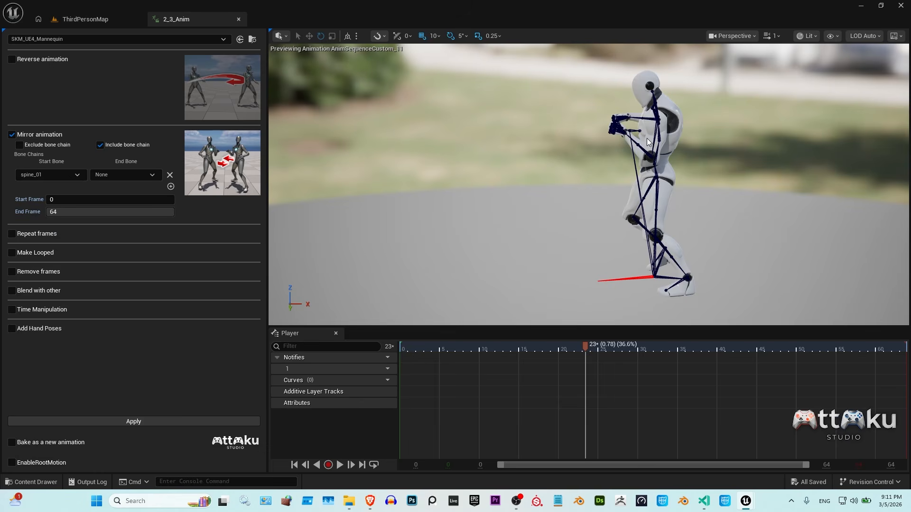
- Set the included chain's start bone to clavicle_l, then play and scrub through the animation to check the mirrored arm
left_click(66, 177)
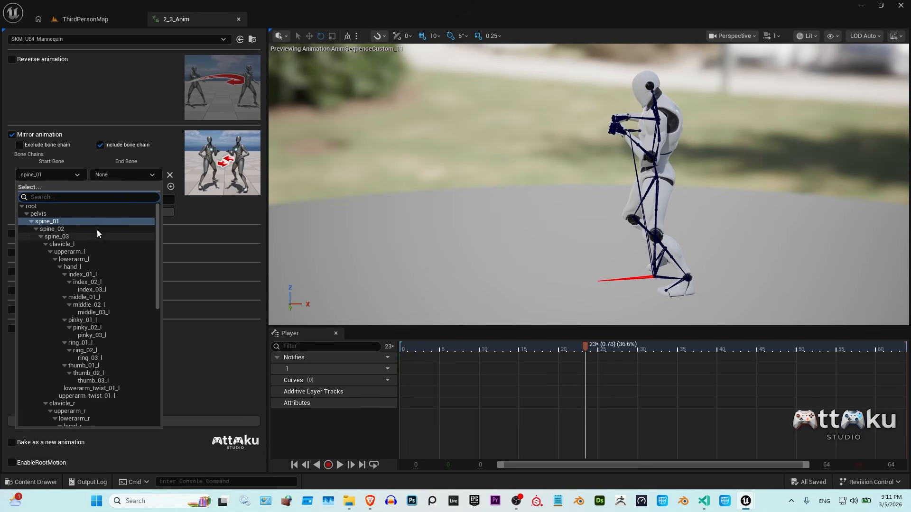
left_click(72, 245)
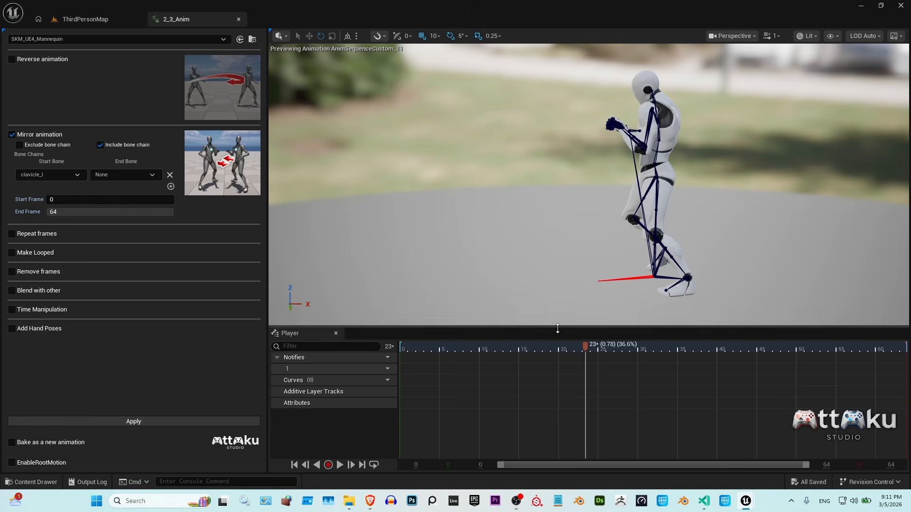
left_click(525, 351)
left_click_drag(526, 352, 813, 352)
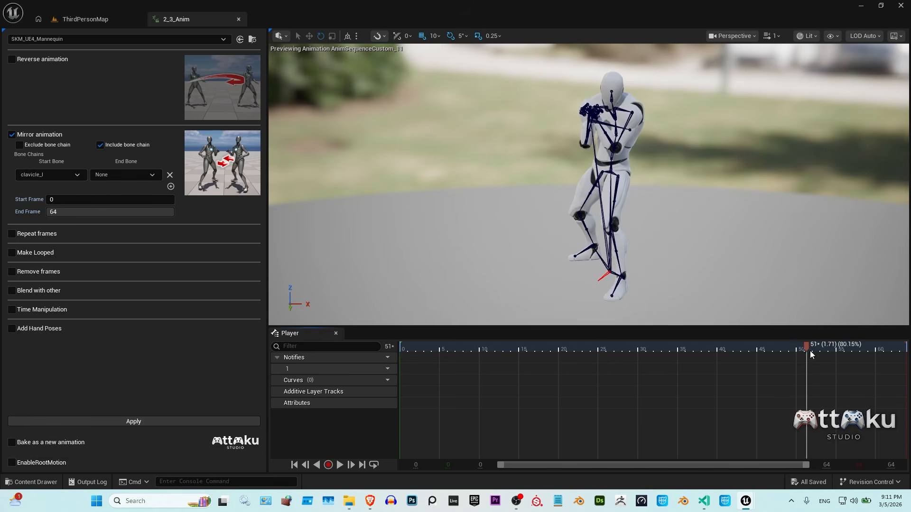
left_click(340, 465)
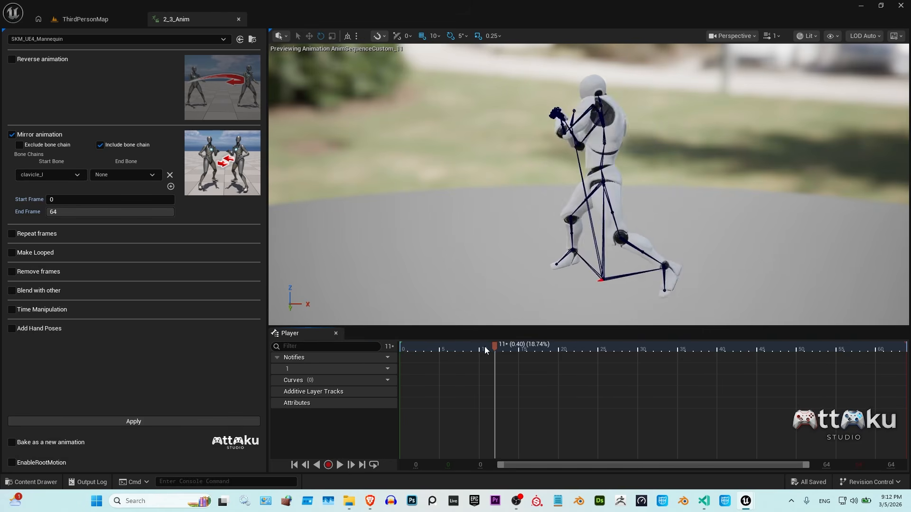
key("space")
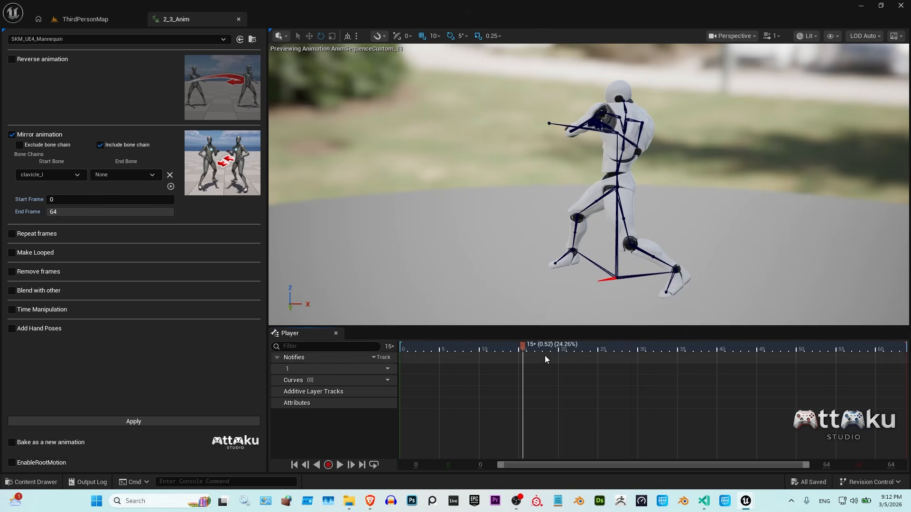
left_click_drag(527, 348, 781, 348)
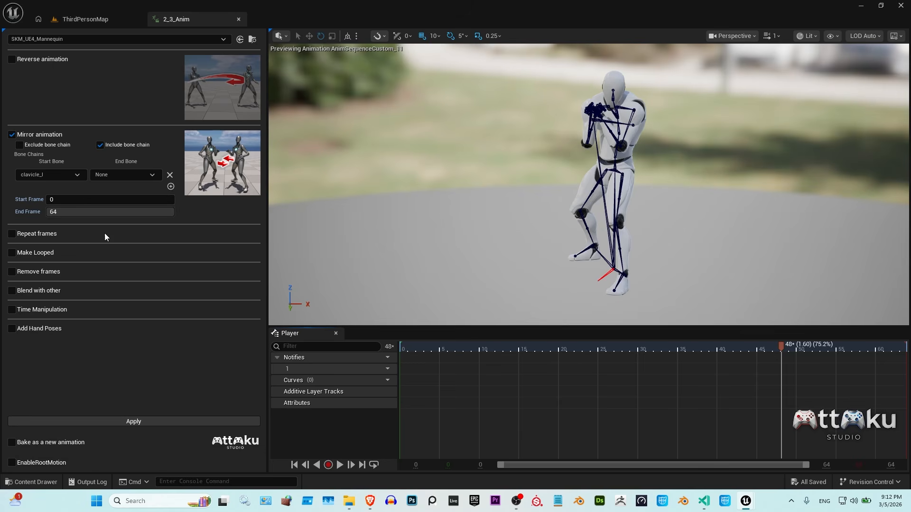
left_click_drag(463, 350, 804, 346)
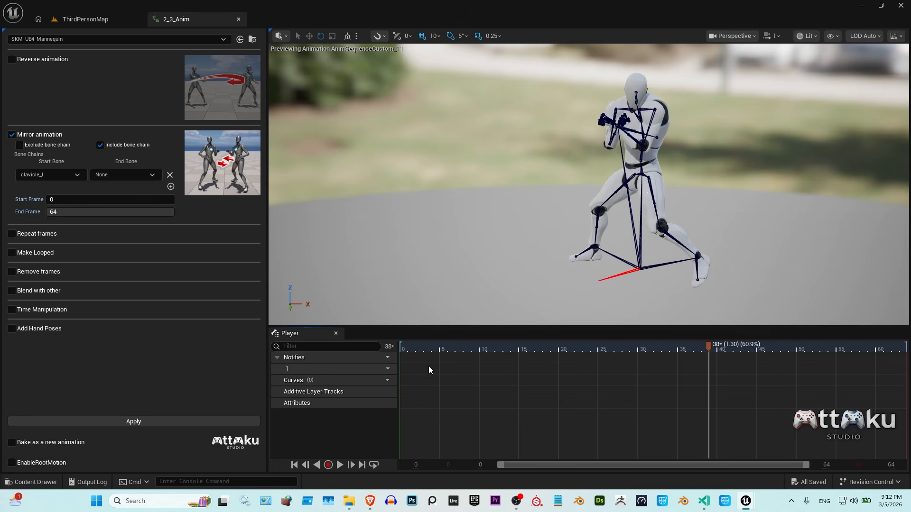
- Limit the mirroring to frames 13 to 40, refine the range to frames 19 to 46, and scrub through it
type("13")
key("Return")
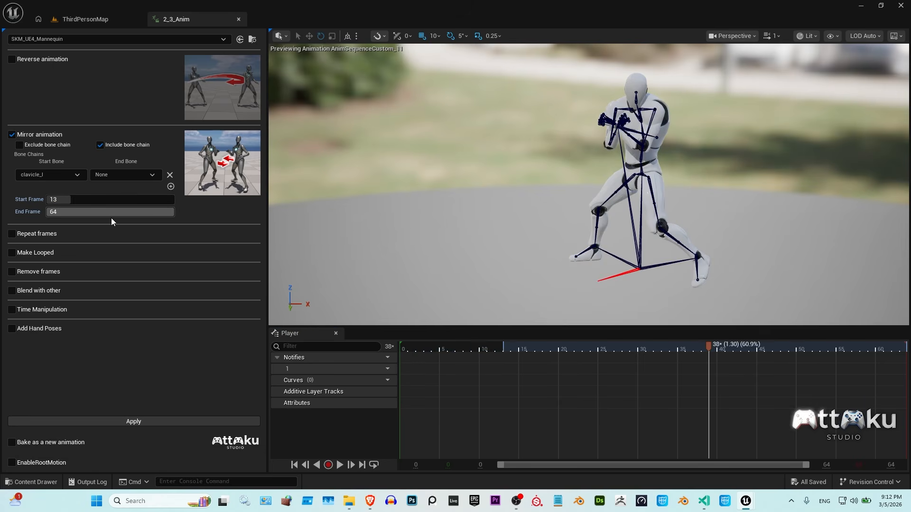
mouse_move(125, 214)
left_mouse_down()
mouse_move(111, 214)
mouse_move(132, 207)
left_mouse_up()
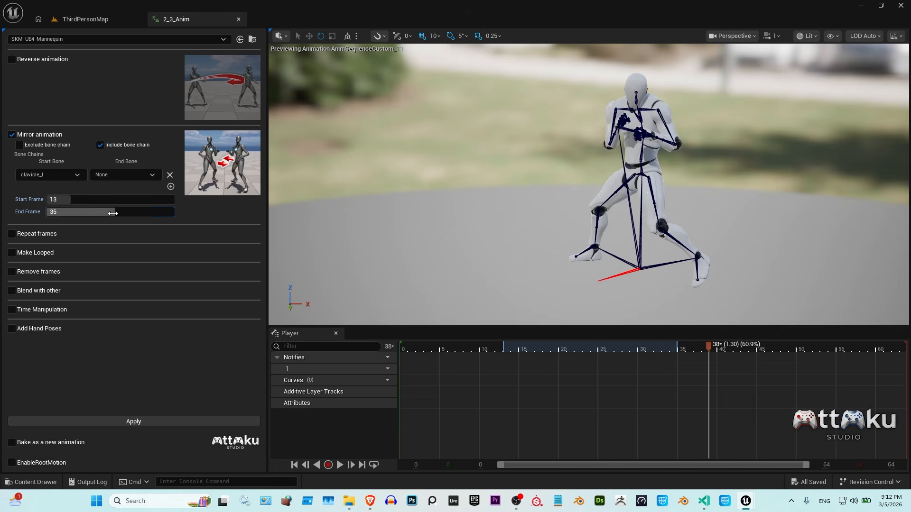
left_click_drag(128, 211, 125, 212)
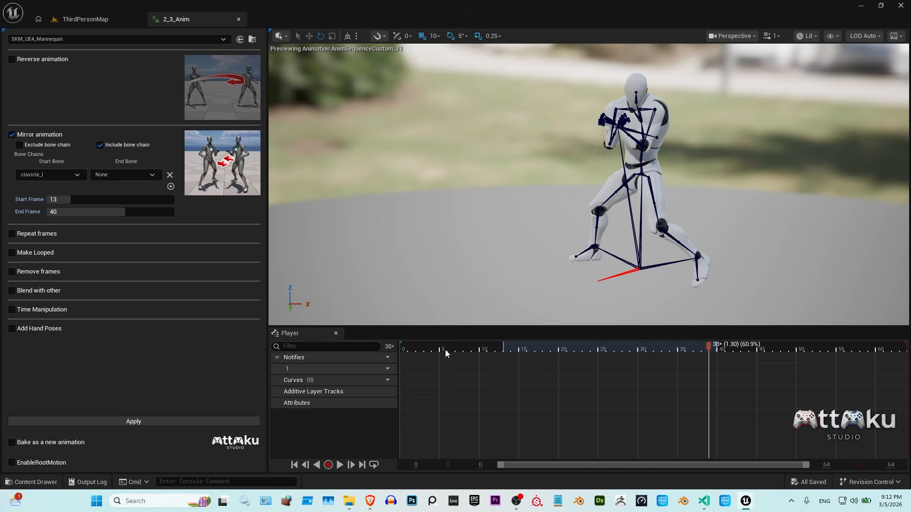
left_click_drag(446, 354, 655, 357)
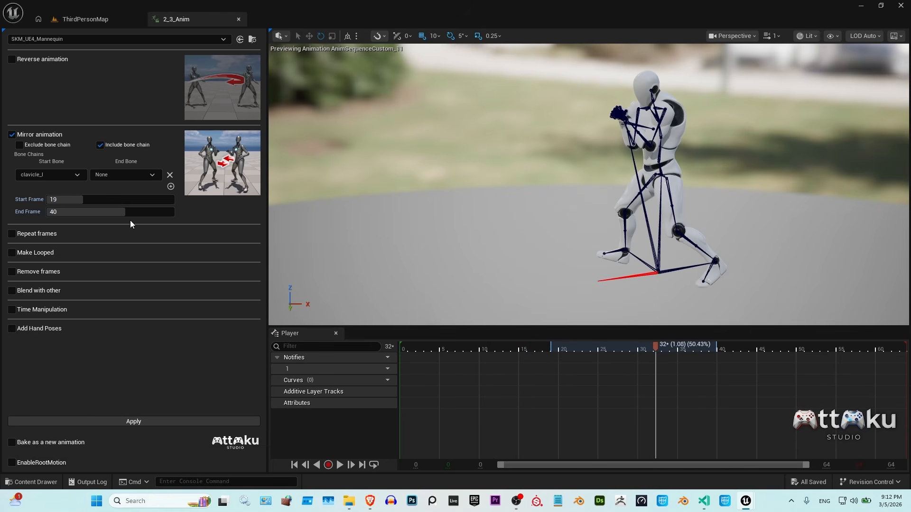
left_click_drag(508, 353, 763, 354)
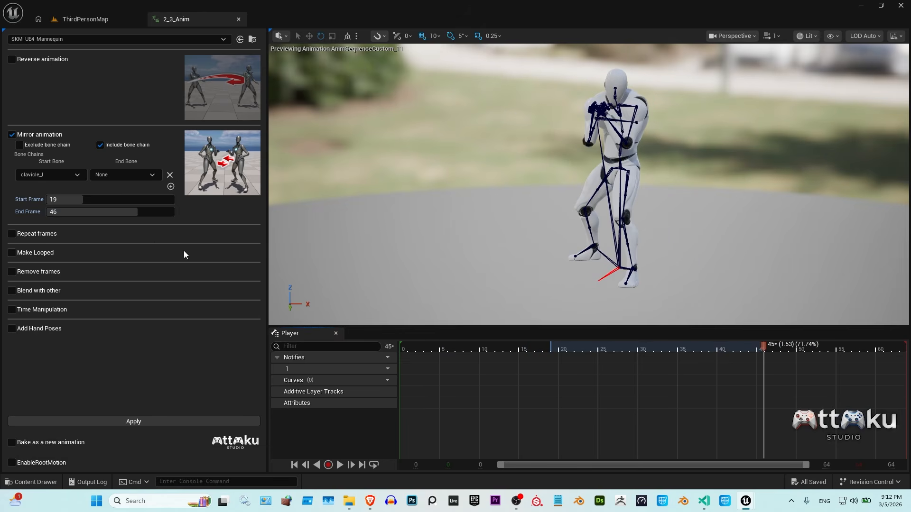
- Turn off animation mirroring and close the 2_3_Anim editor
left_click(22, 133)
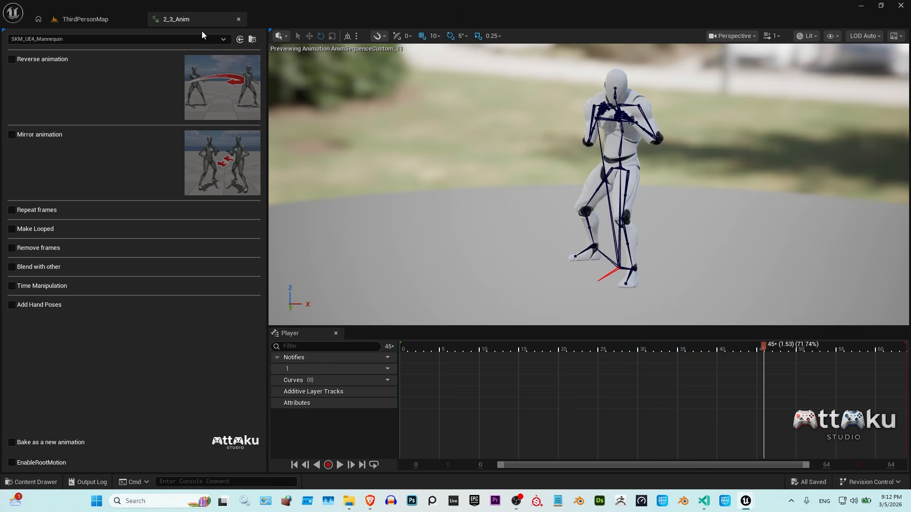
left_click(239, 19)
- Find the Nav_sly_L_2_ue5_Anim sequence in the project content and open it in the animation editing tool
scroll(689, 245, "down", 5)
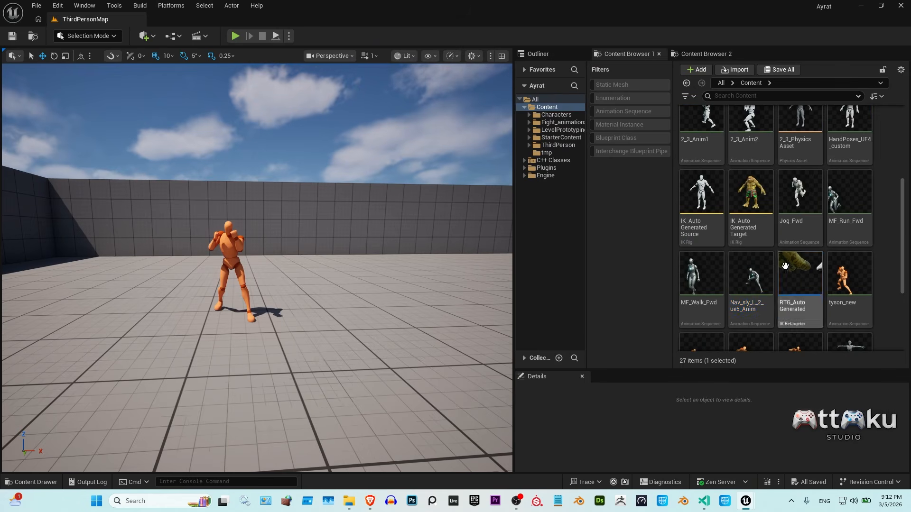
left_click(757, 283)
right_click(757, 282)
left_click(800, 218)
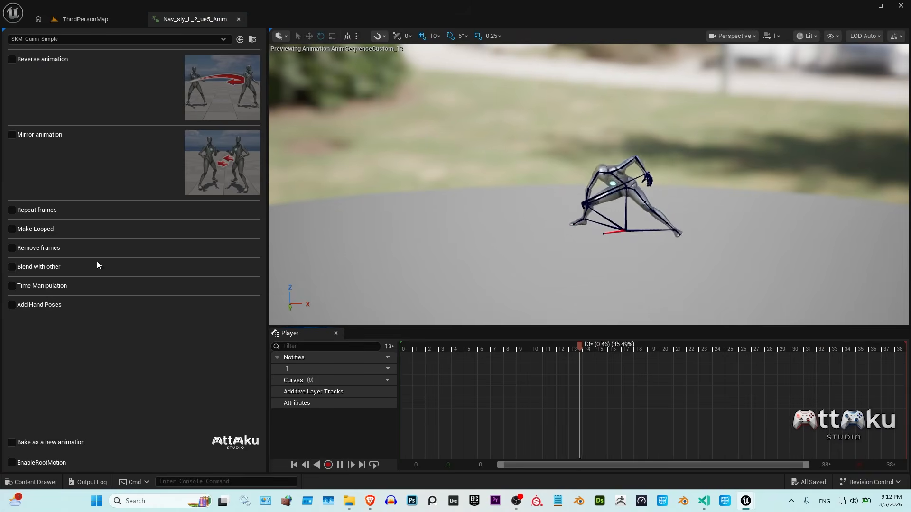
- Turn on Make Looped with velocity smoothing and adaptive bone blend at maximum, and trim the animation to frames 0 to 35
left_click(38, 233)
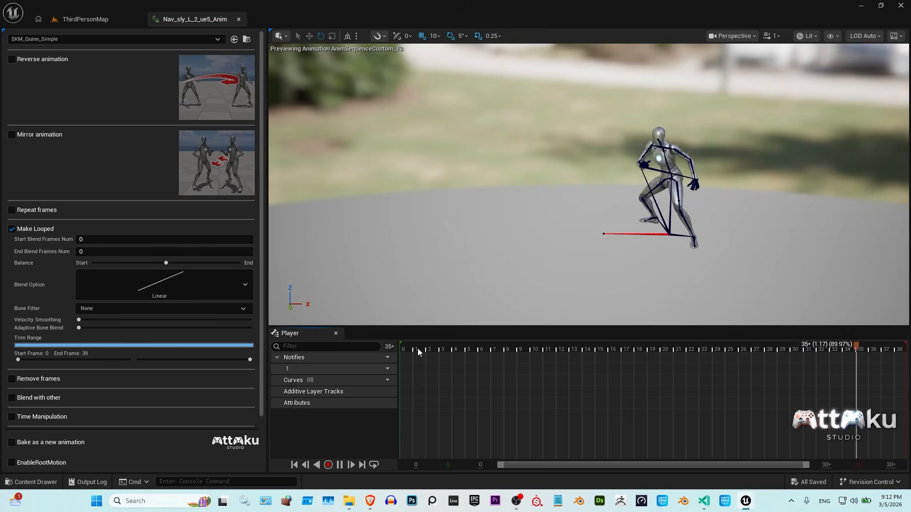
left_click_drag(239, 320, 255, 324)
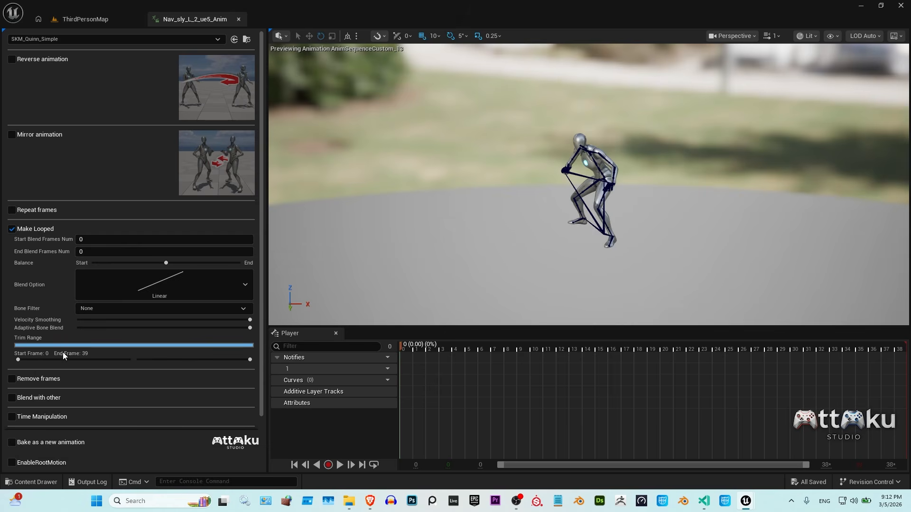
mouse_move(31, 360)
left_mouse_down()
mouse_move(44, 359)
mouse_move(24, 360)
left_mouse_up()
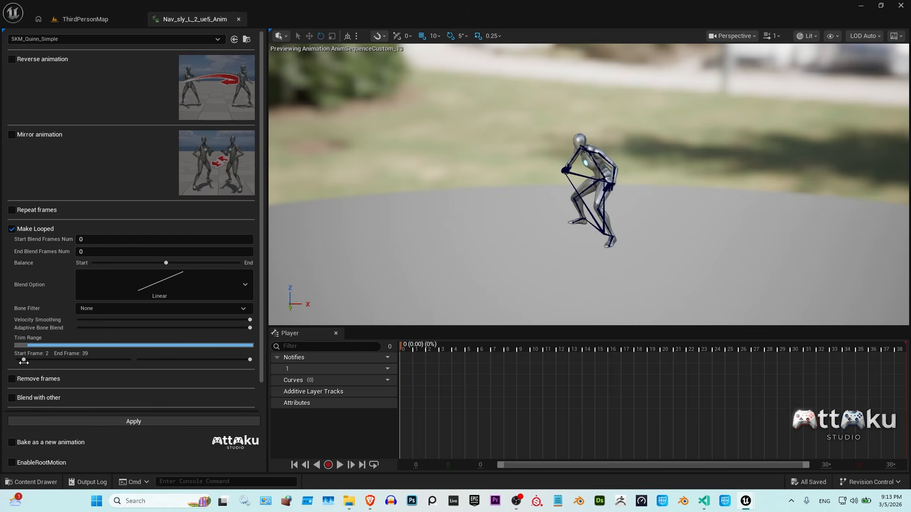
left_click_drag(239, 359, 238, 360)
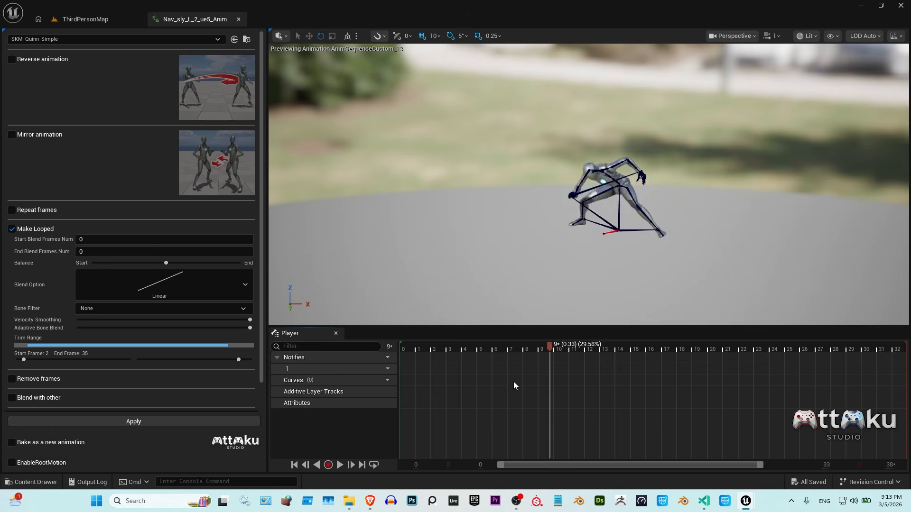
left_click_drag(23, 359, 18, 360)
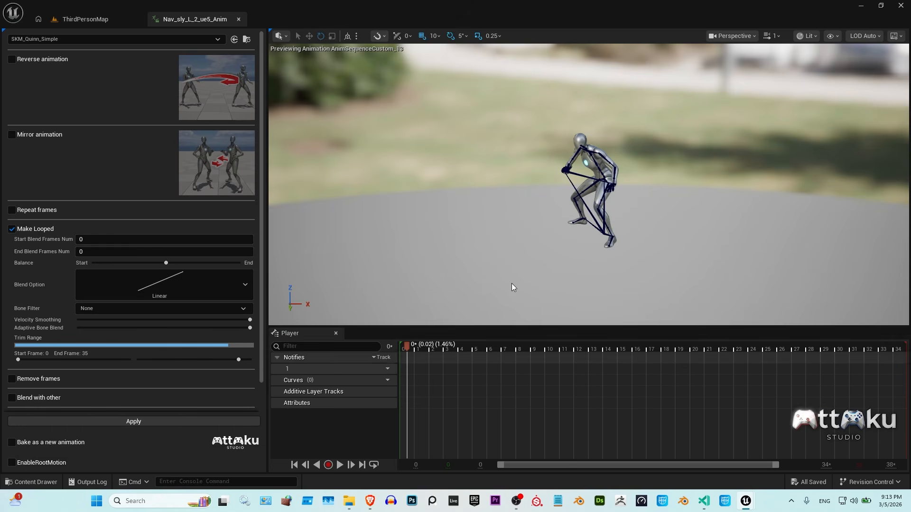
- Compare the looped animation's playback with root motion enabled and disabled, checking the viewport's animation display options
left_click(46, 464)
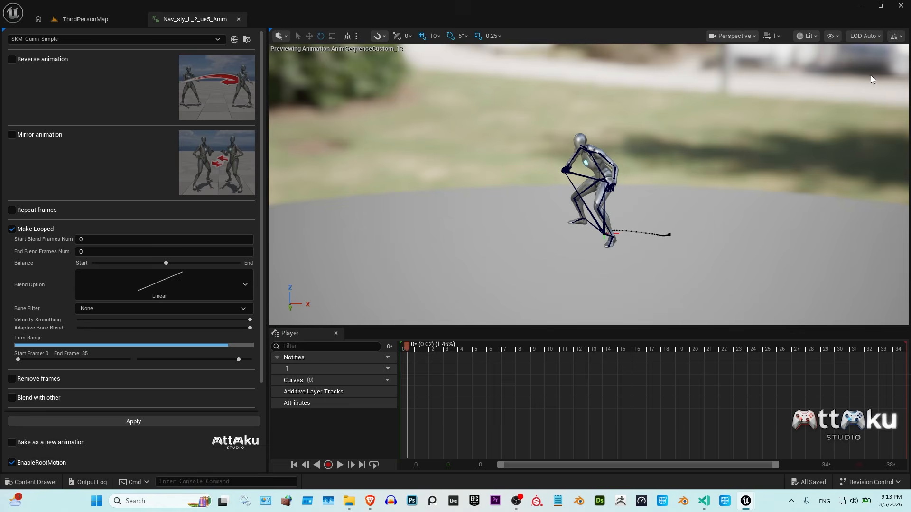
left_click(832, 36)
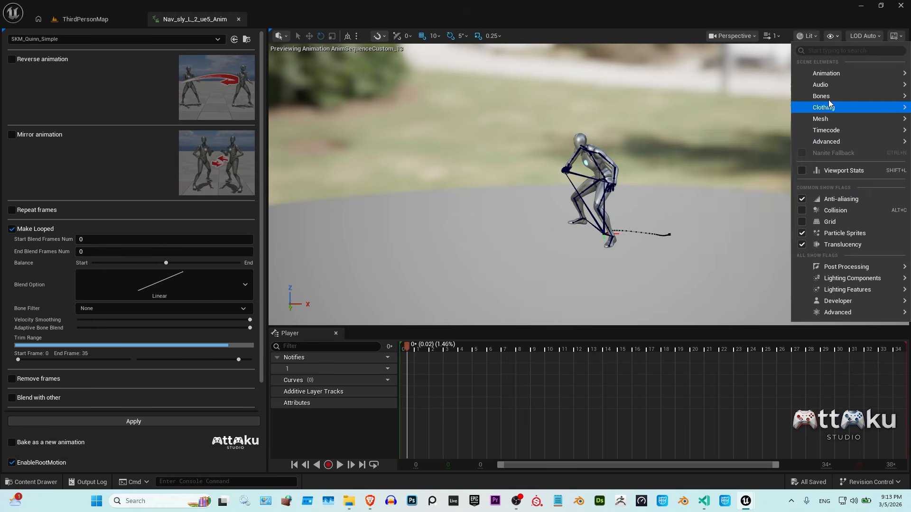
mouse_move(830, 96)
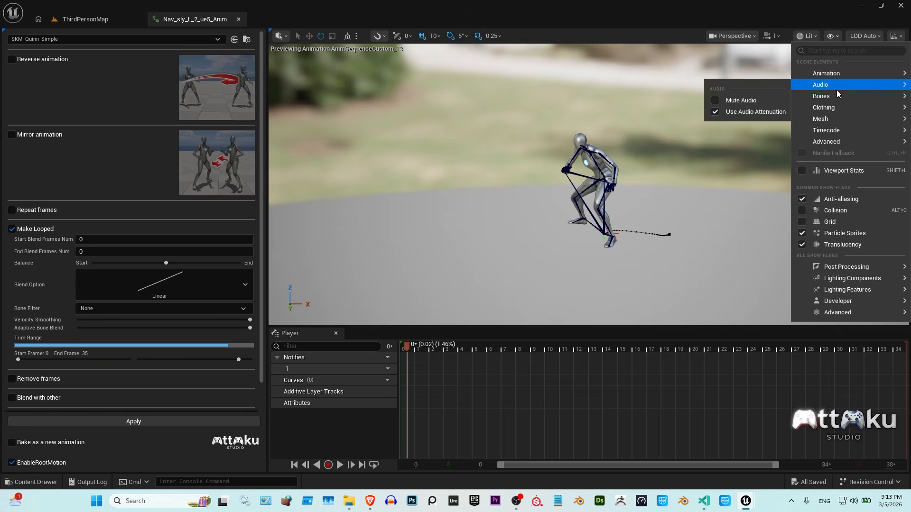
mouse_move(835, 74)
left_click(686, 100)
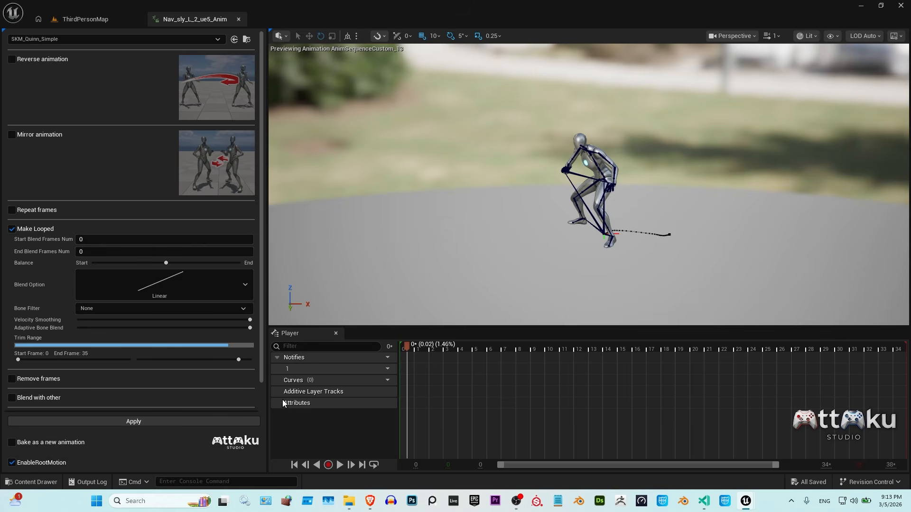
left_click(341, 467)
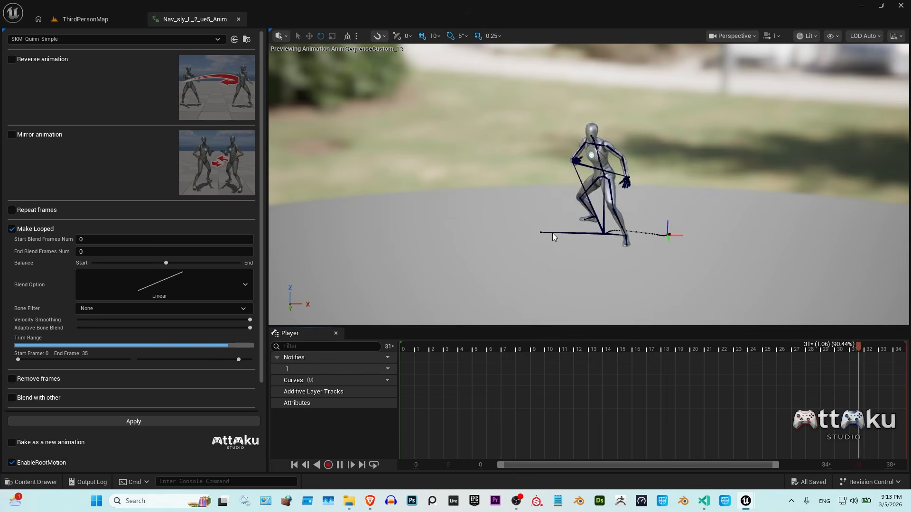
left_click(432, 350)
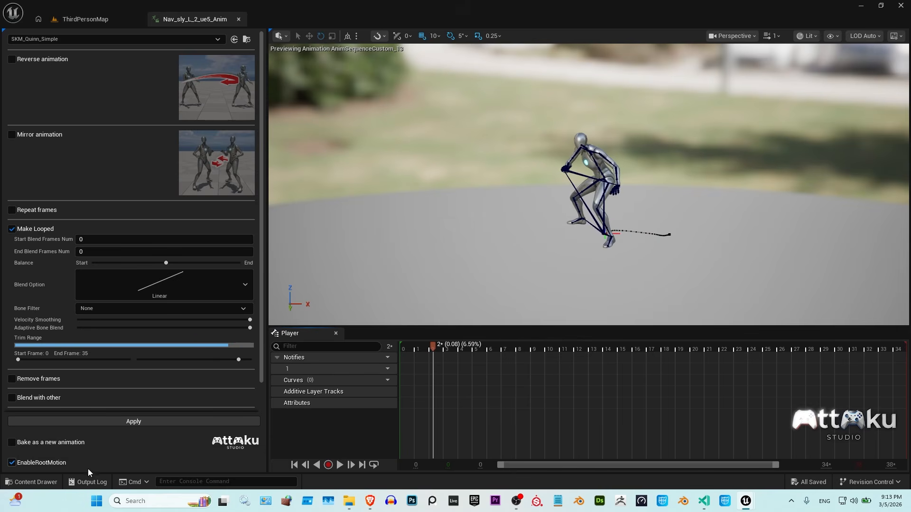
left_click(27, 463)
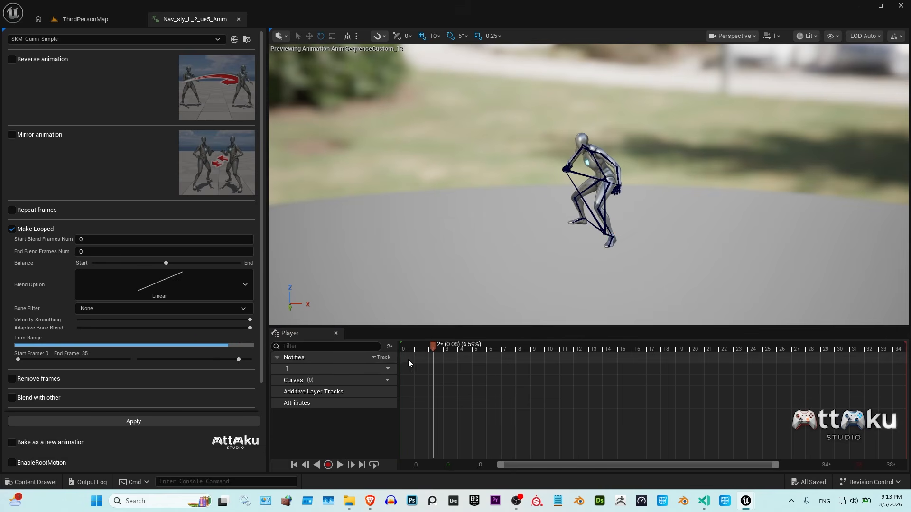
left_click(340, 465)
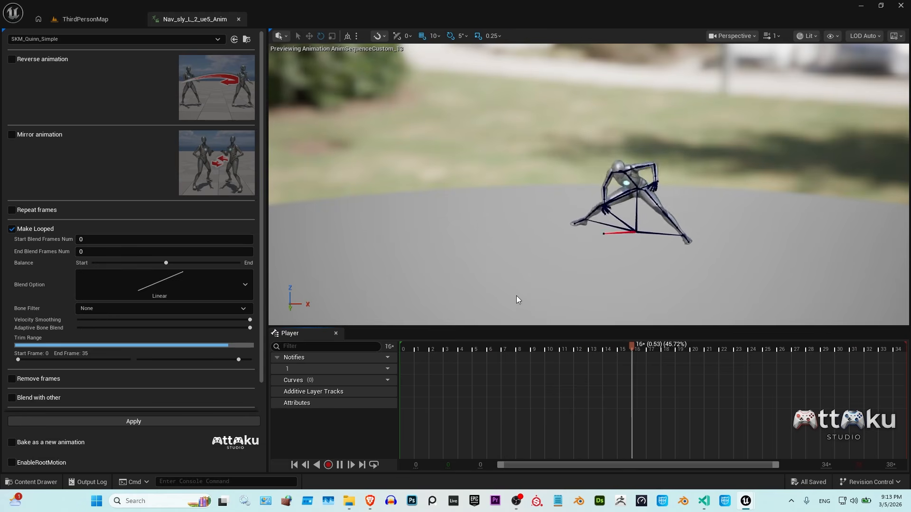
- Set the loop's start and end blend frames to 3 and choose pelvis as the bone filter after trying root
left_click(101, 311)
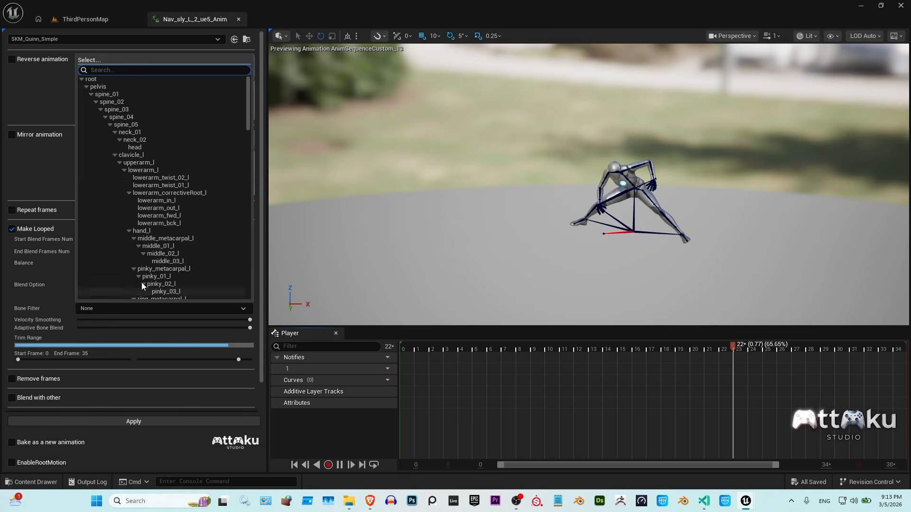
left_click(98, 88)
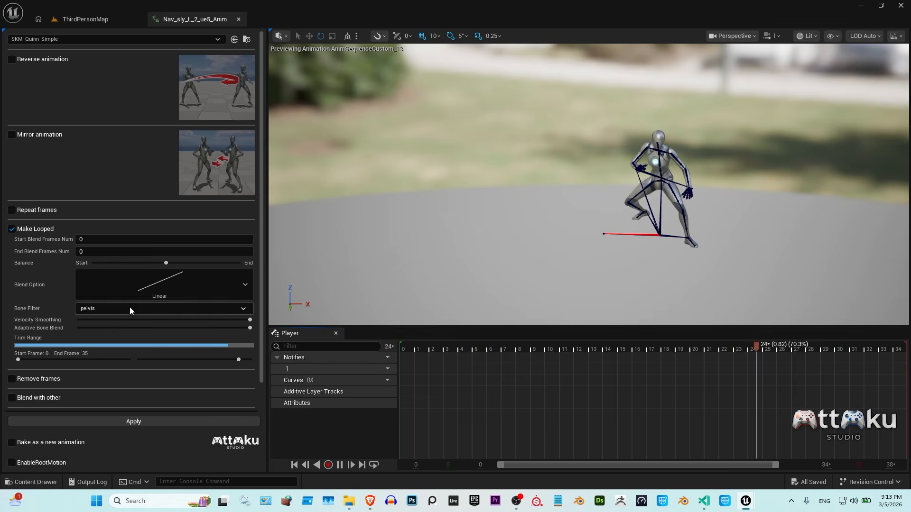
left_click(129, 307)
left_click(102, 79)
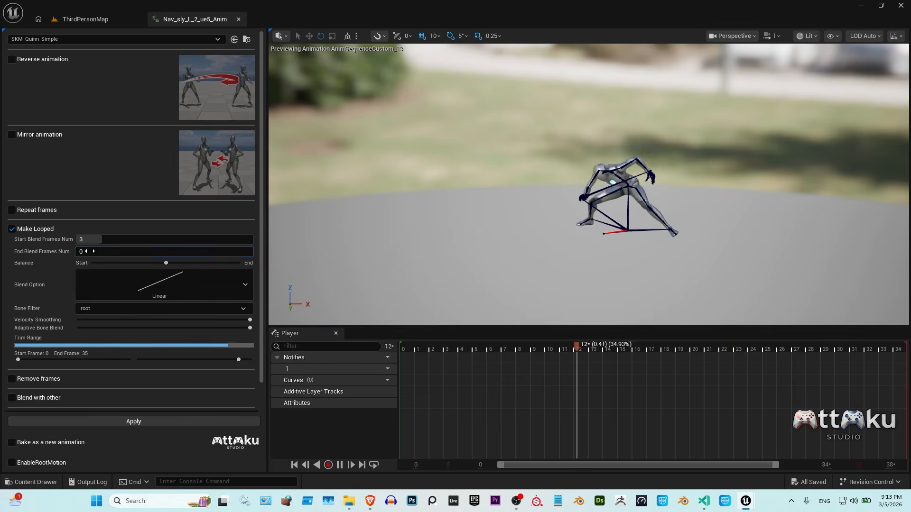
left_click_drag(88, 251, 123, 251)
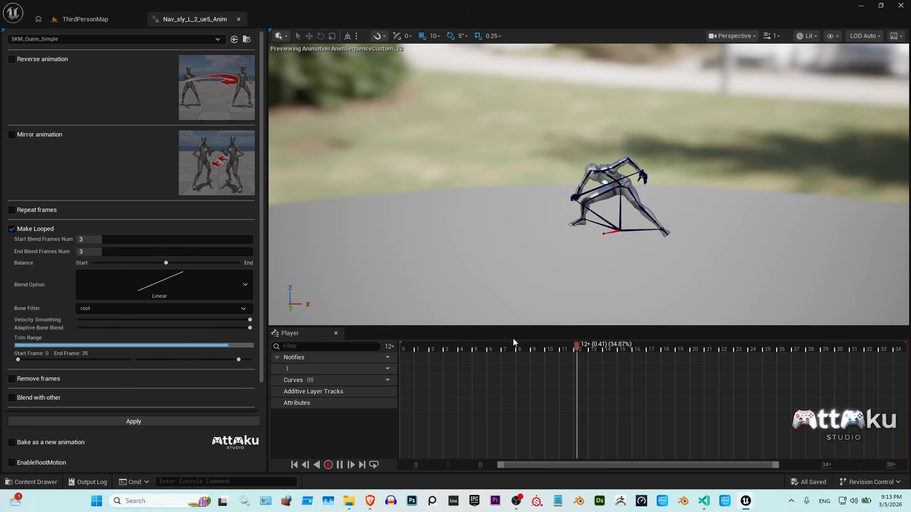
left_click(110, 309)
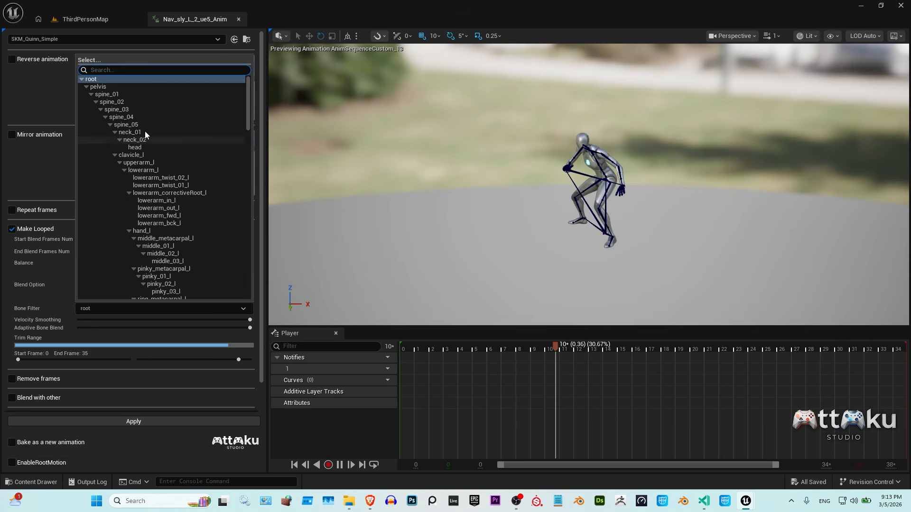
left_click(105, 89)
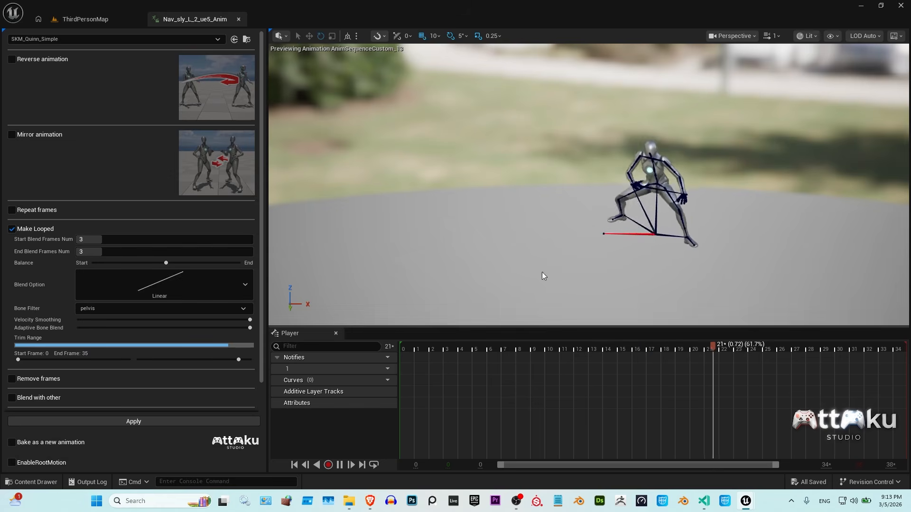
- Enable root motion, extend the trim range to frame 39, and compare the loop with 0 and 3 start and end blend frames
left_click(24, 466)
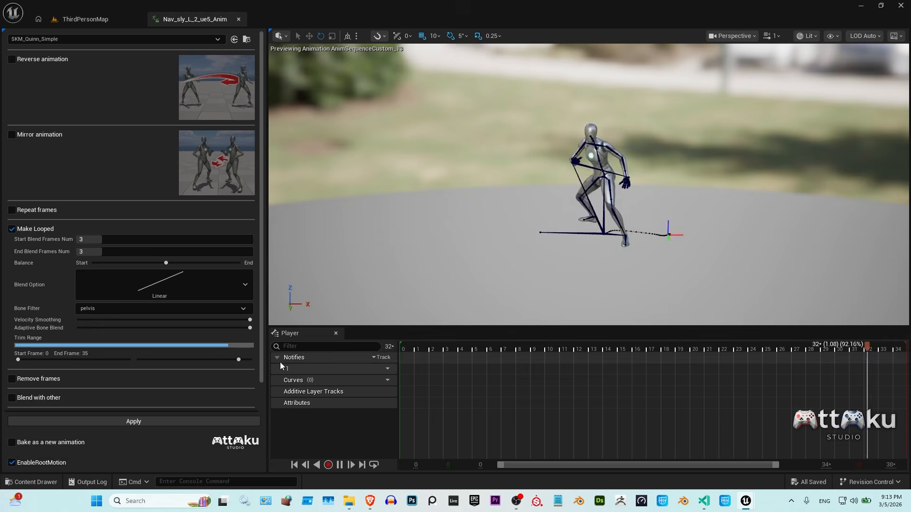
left_click_drag(238, 360, 250, 360)
left_click_drag(102, 250, 77, 240)
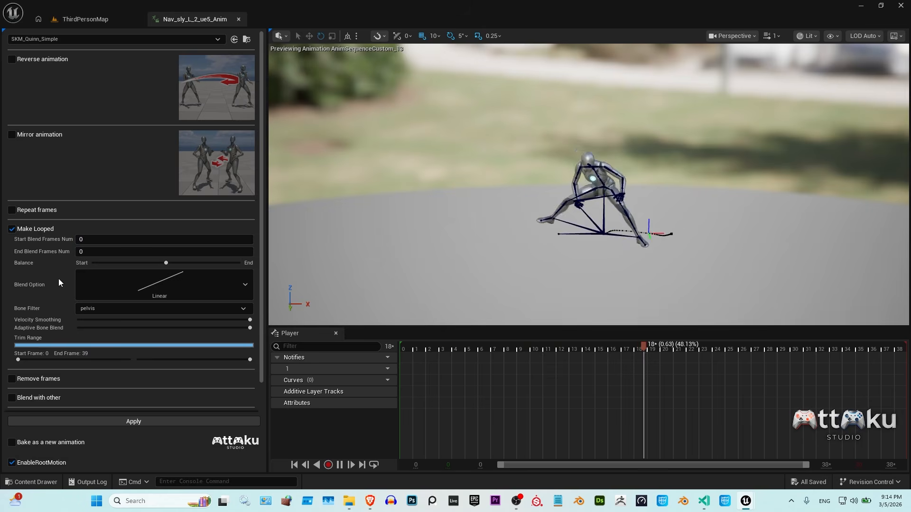
mouse_move(96, 240)
left_mouse_down()
mouse_move(113, 240)
mouse_move(101, 252)
left_mouse_up()
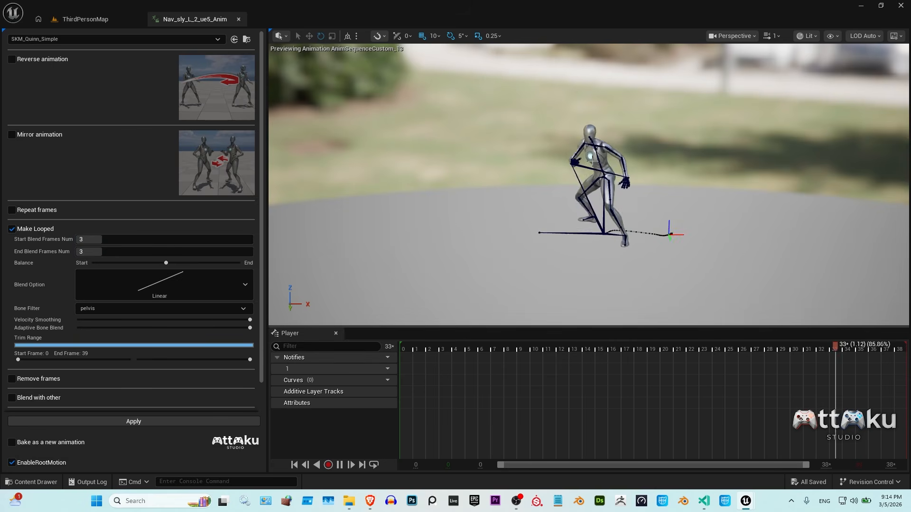
- Compare velocity smoothing and adaptive bone blend at minimum and maximum, keep both at maximum, and trim the loop to frames 5 to 34
left_click_drag(250, 321, 78, 328)
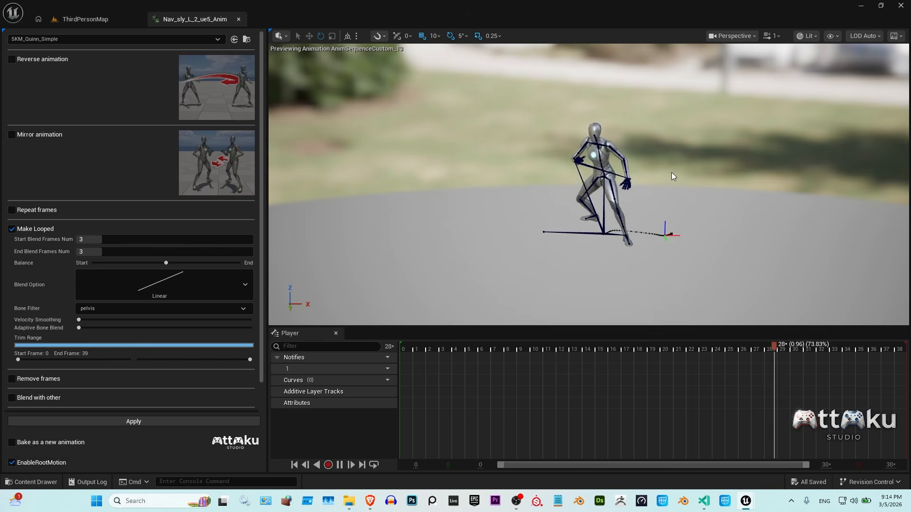
scroll(626, 197, "up", 4)
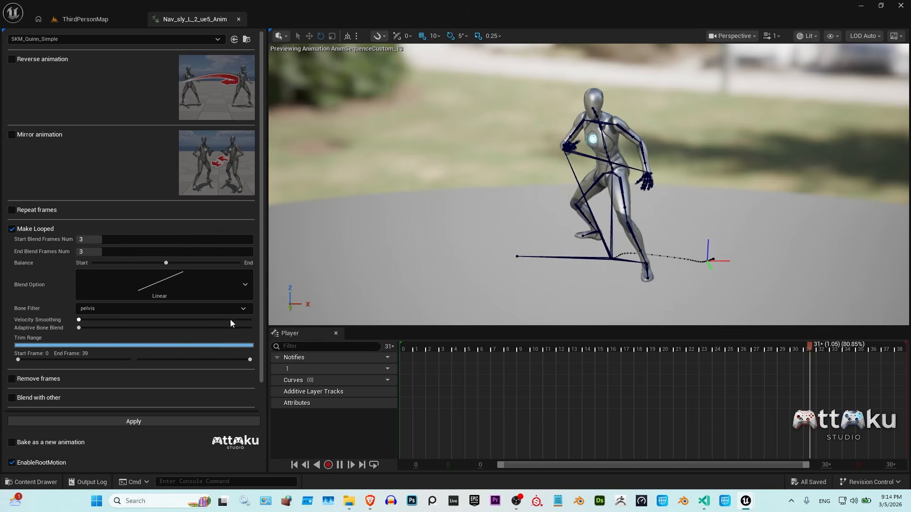
left_click_drag(231, 320, 256, 329)
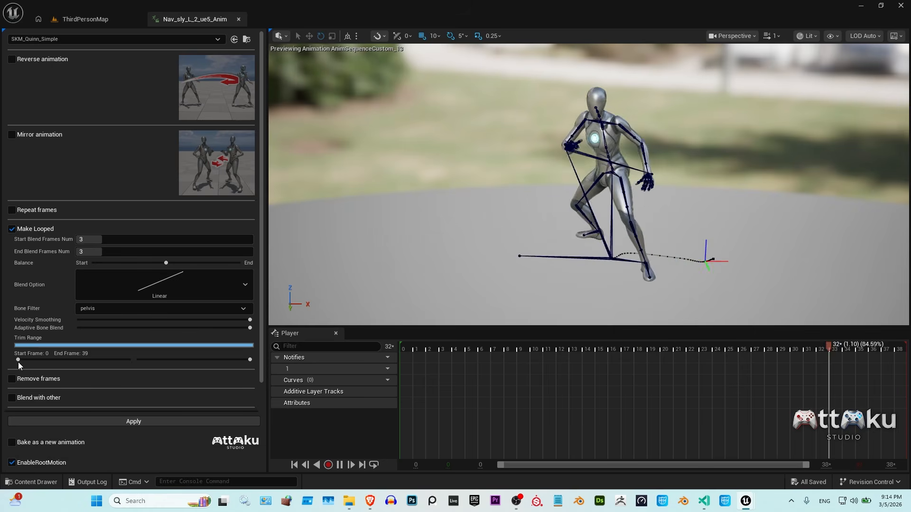
left_click_drag(19, 360, 25, 359)
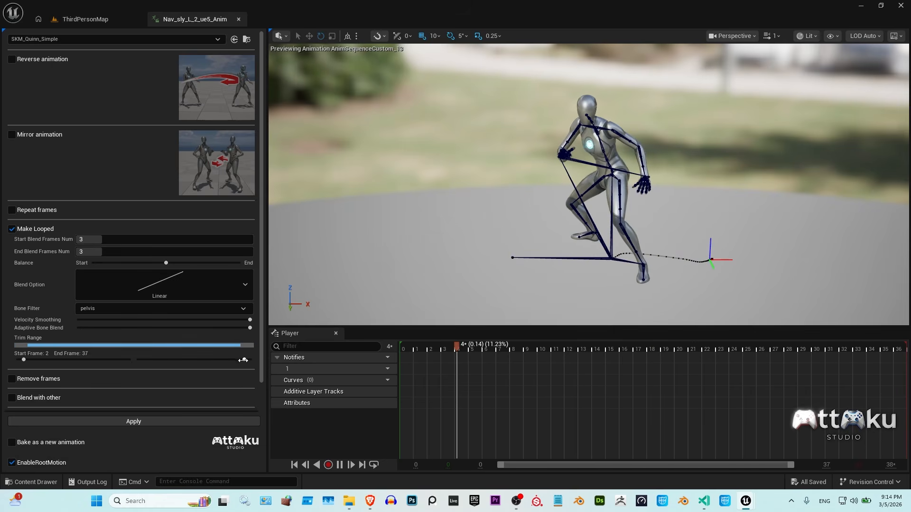
left_click_drag(250, 360, 242, 360)
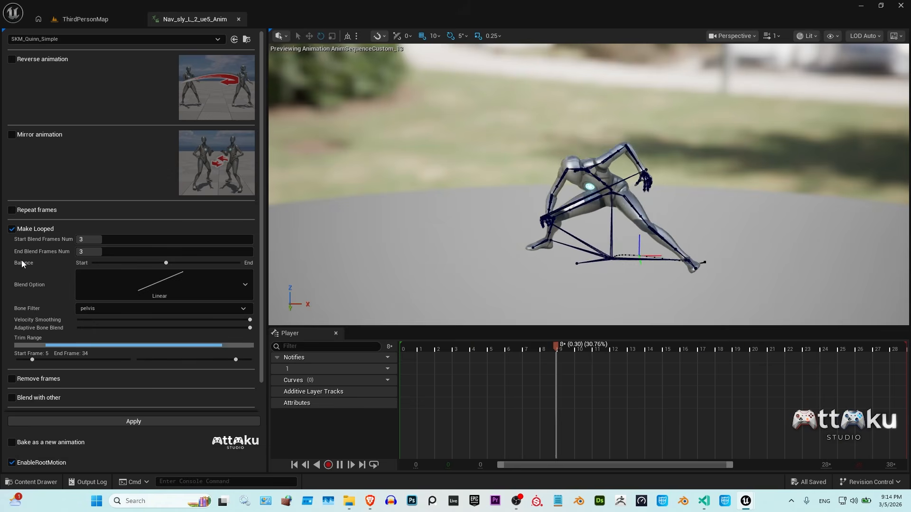
- Turn off Make Looped, close the Nav_sly_L_2_ue5_Anim editor, and open the 2_3_Anim sequence in Anim Mod Tool
left_click(12, 228)
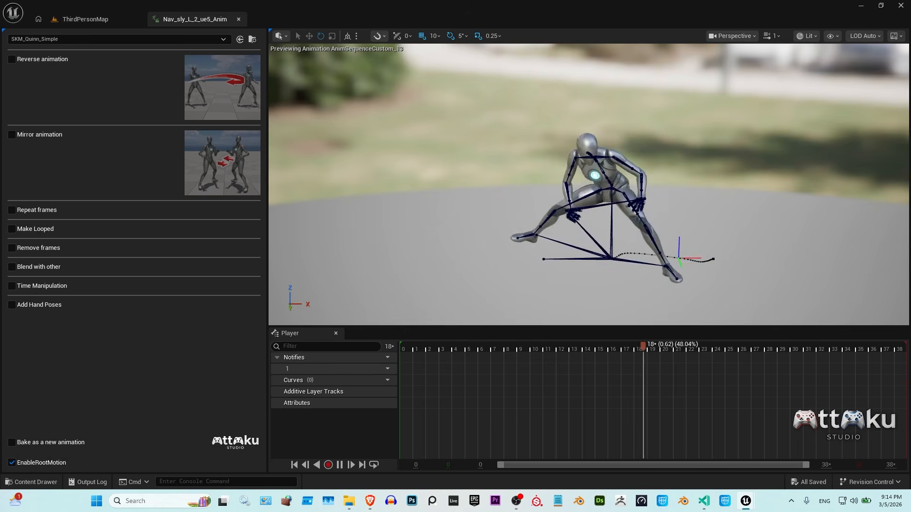
left_click(239, 19)
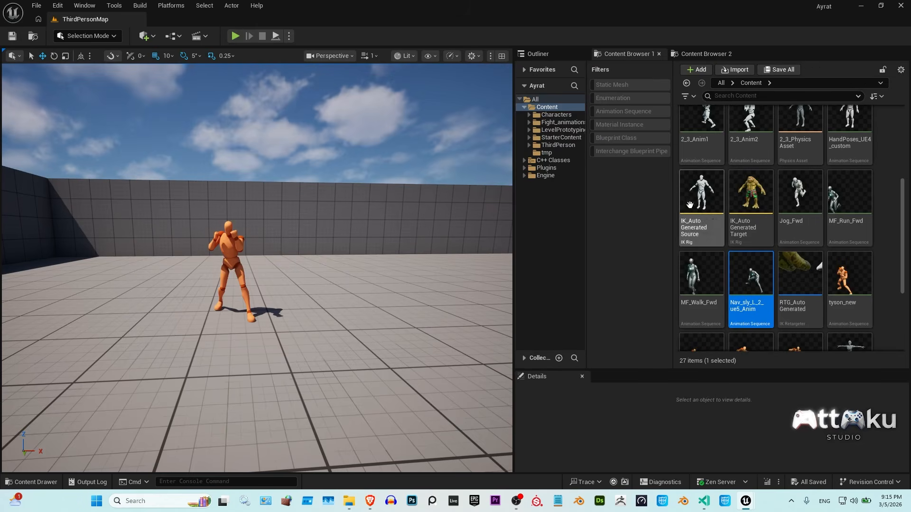
scroll(807, 214, "up", 5)
left_click(849, 138)
right_click(857, 136)
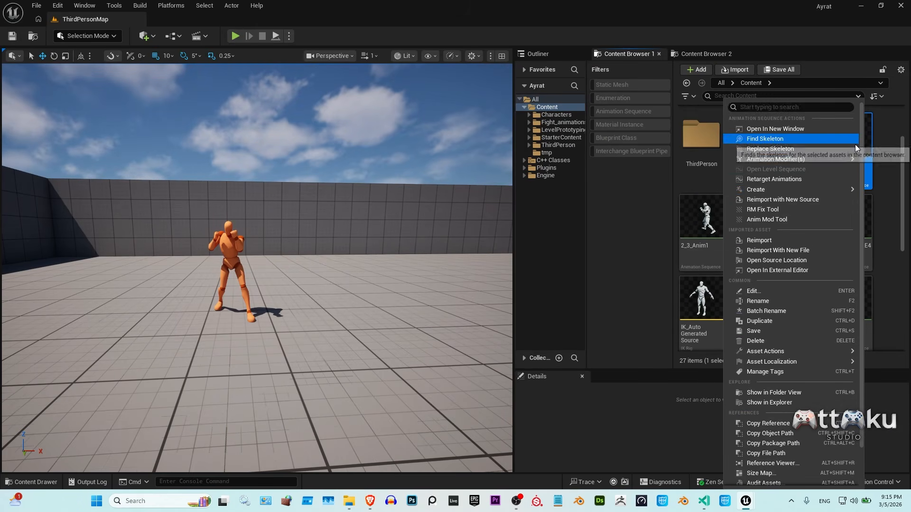
left_click(785, 220)
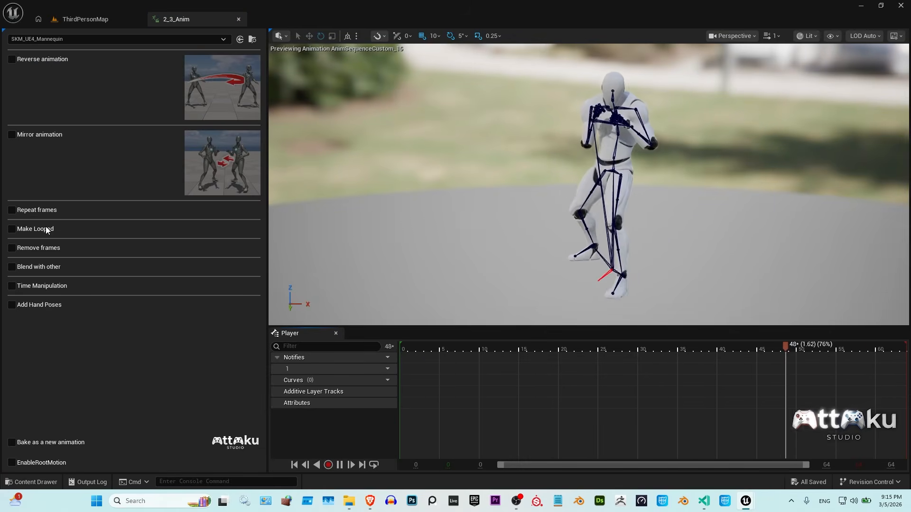
- Enable Blend with other for 2_3_Anim and choose tyson_new as the target asset
left_click(12, 267)
scroll(7, 144, "down", 3)
left_click(190, 140)
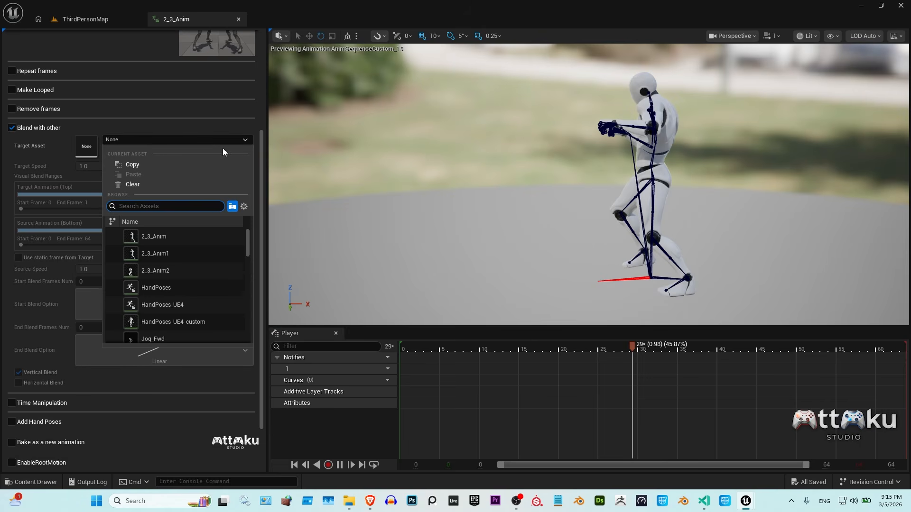
left_click_drag(248, 242, 248, 338)
left_click(172, 247)
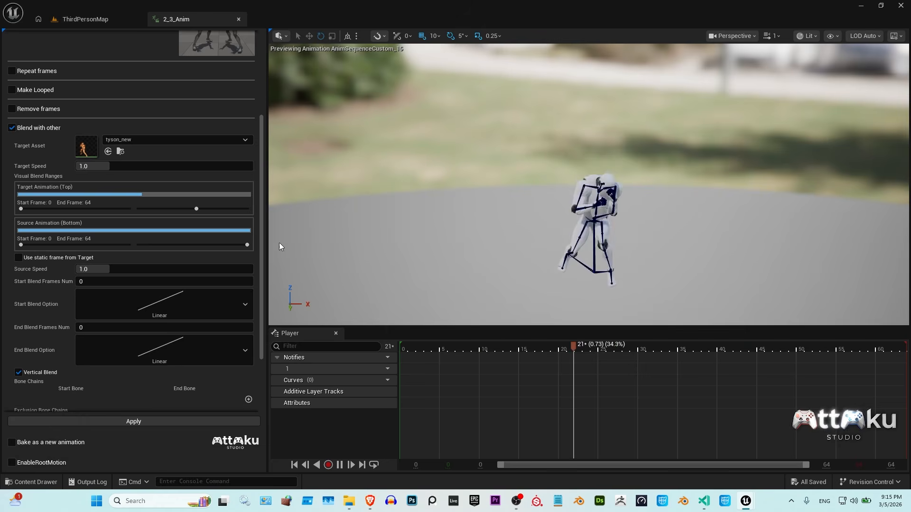
left_click(116, 140)
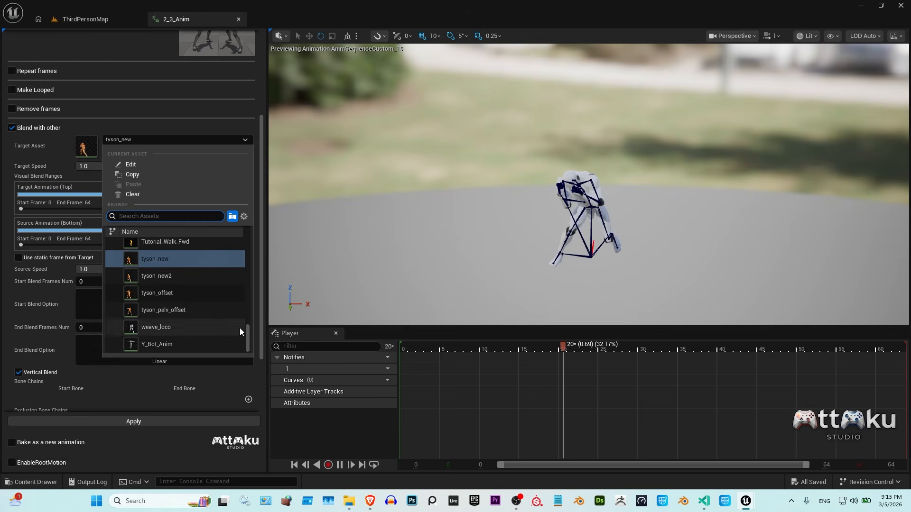
left_click(162, 259)
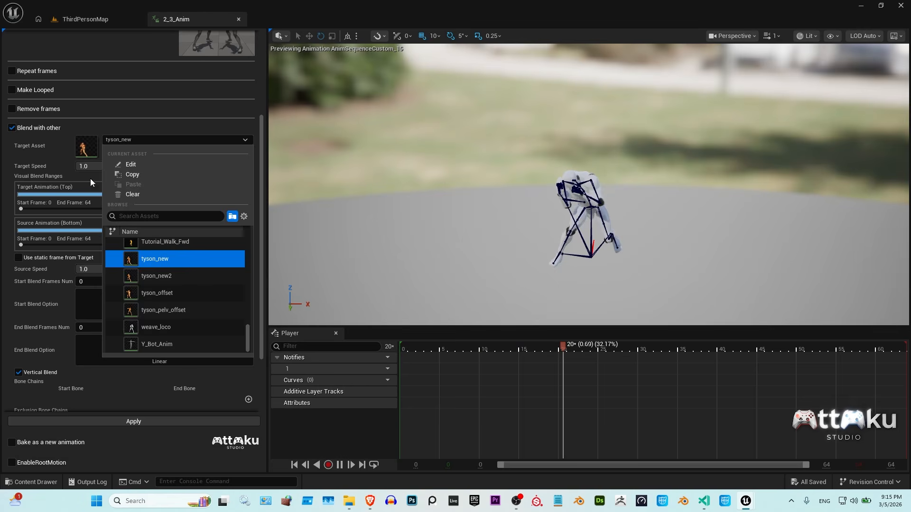
- Review the blend settings with tyson_new as target and rewind the preview to frame 0
left_click(84, 148)
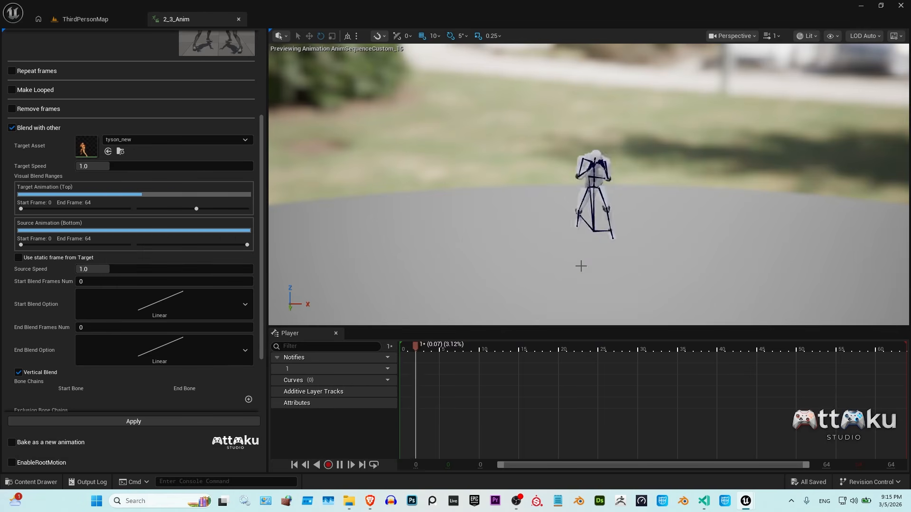
scroll(55, 332, "down", 3)
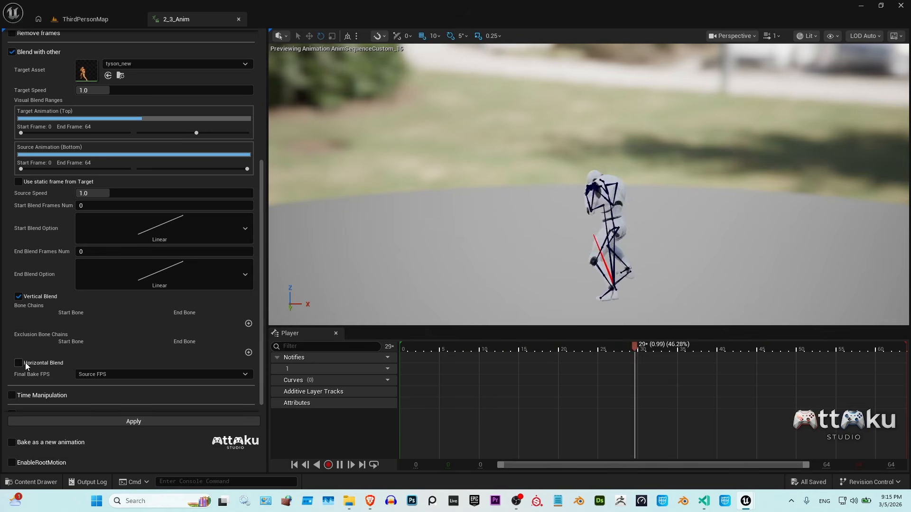
scroll(148, 331, "up", 1)
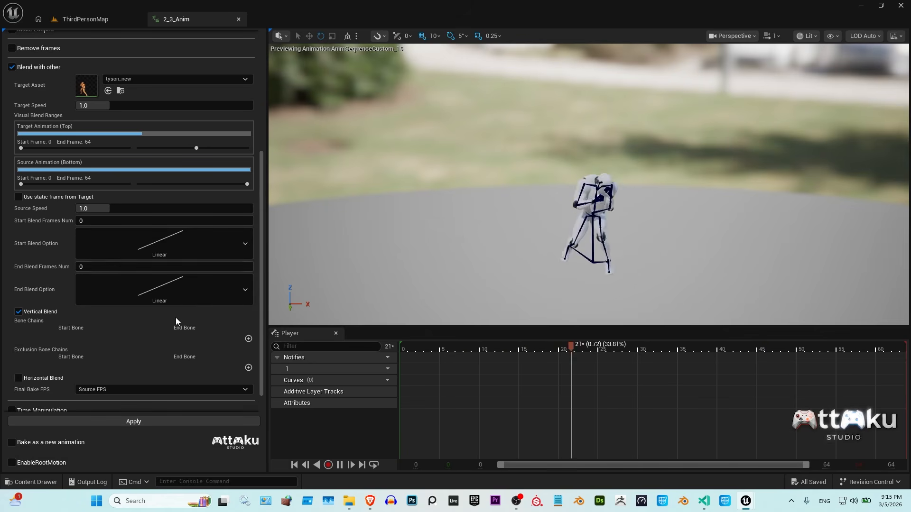
scroll(176, 323, "up", 1)
scroll(167, 352, "up", 2)
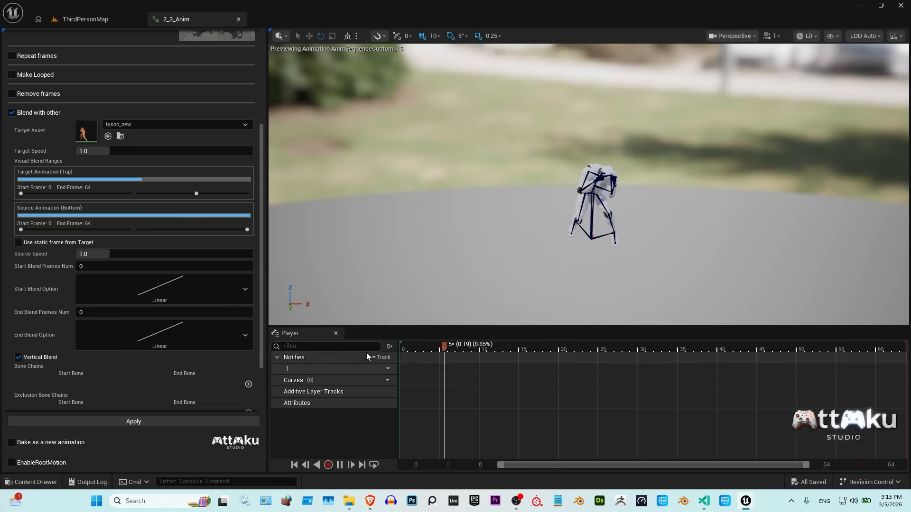
left_click_drag(426, 343, 391, 349)
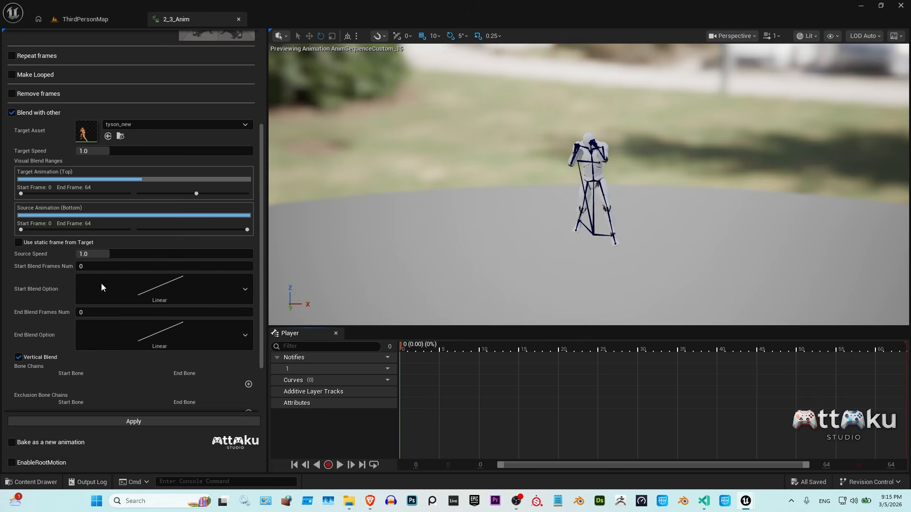
- Disable Blend with other, scrub through the original 2_3_Anim motion to frame 45, and enable the blend again
left_click(12, 113)
left_click(491, 345)
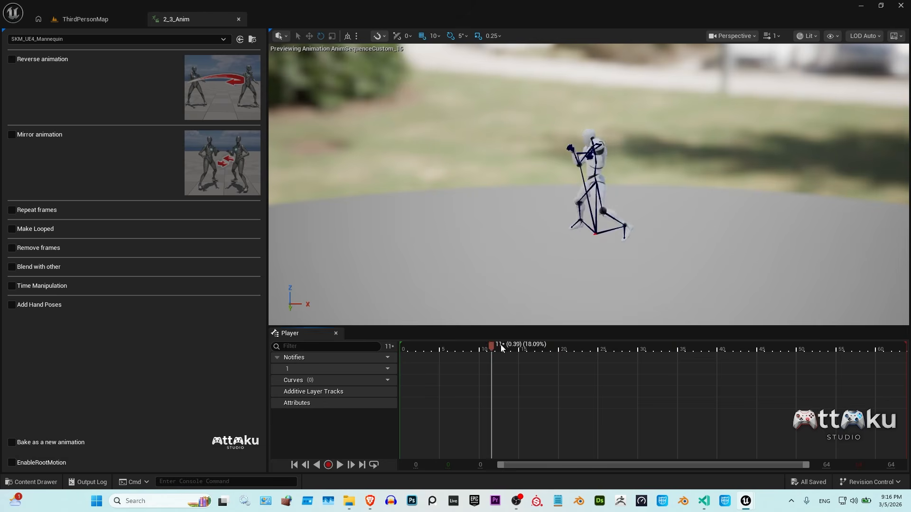
left_click_drag(501, 348, 759, 347)
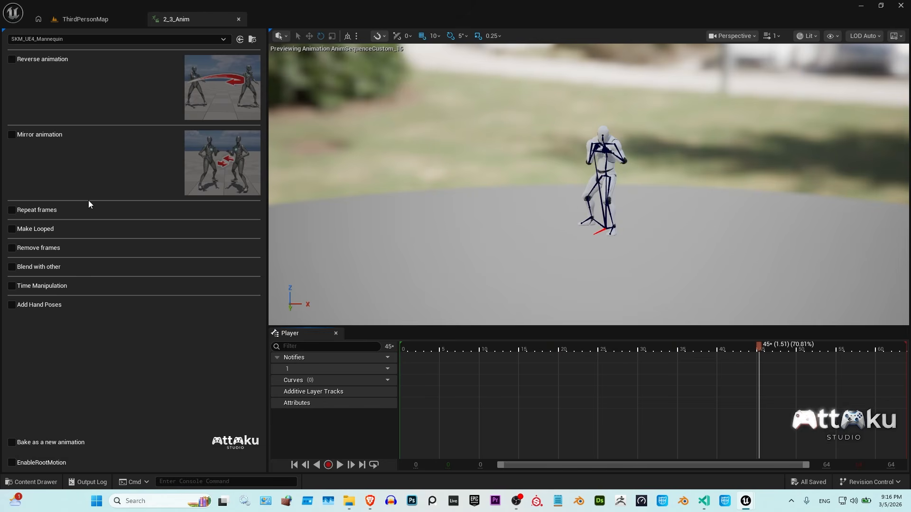
left_click(34, 268)
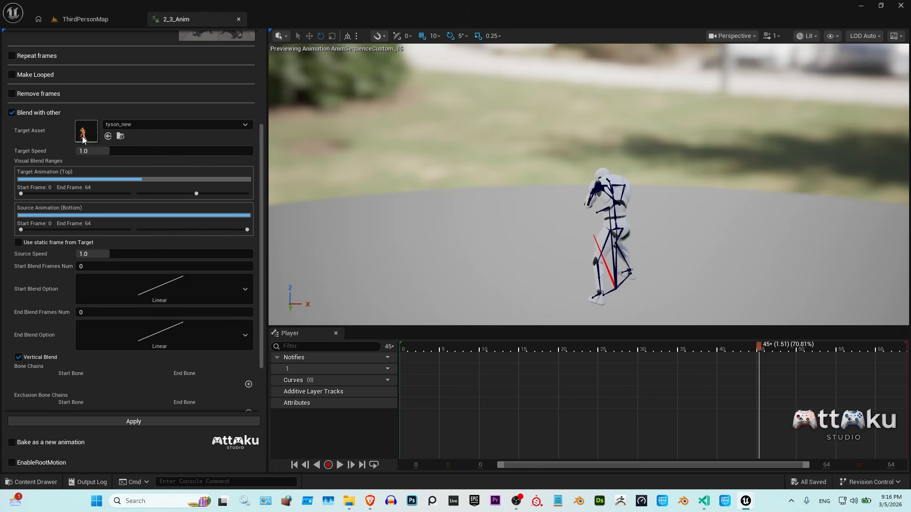
- Look at the ThirdPersonMap level, return to 2_3_Anim, and try shifting the target animation's blend range
left_click(95, 20)
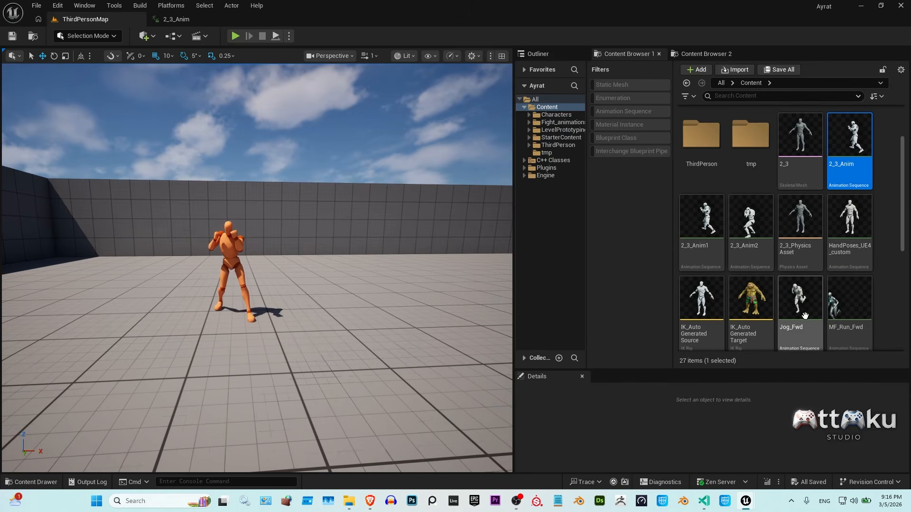
left_click(195, 19)
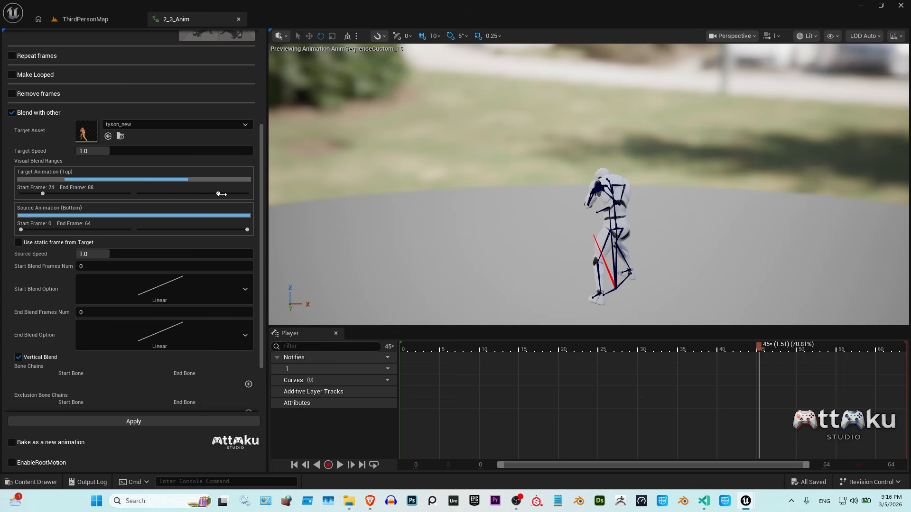
left_click_drag(190, 195, 227, 194)
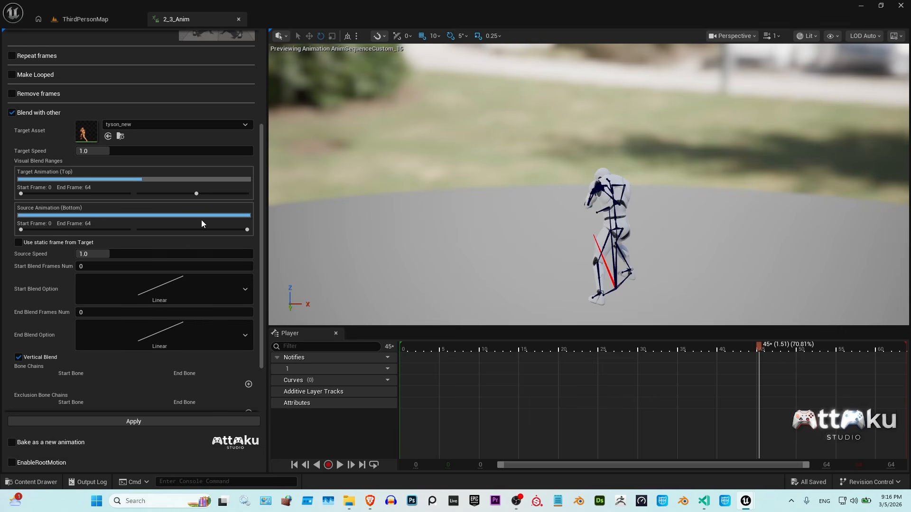
- Try Horizontal Blend with the preview at frame 0, and restore Vertical Blend with target frames 0 to 64
scroll(66, 382, "down", 3)
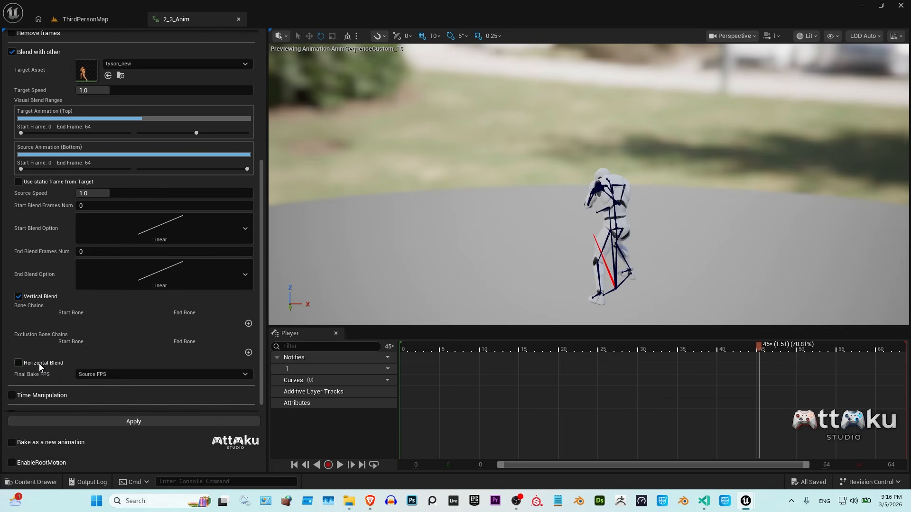
left_click(39, 363)
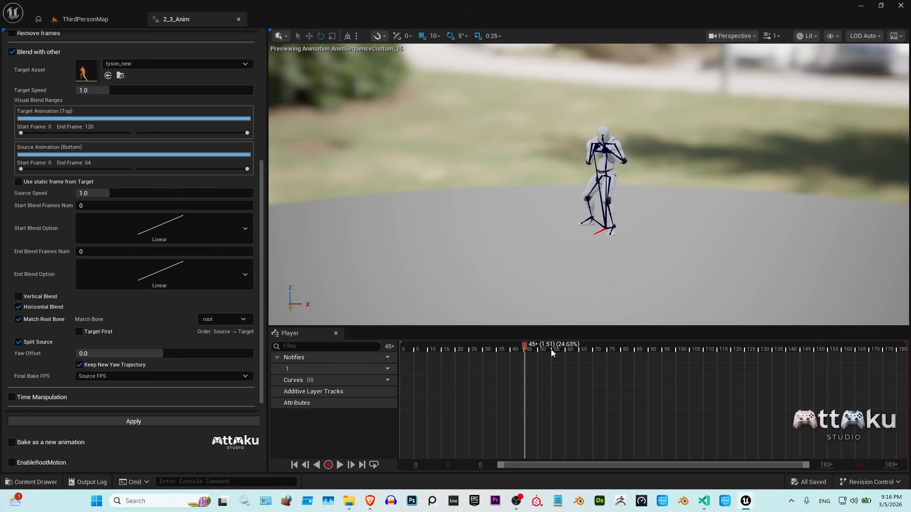
left_click_drag(523, 348, 389, 335)
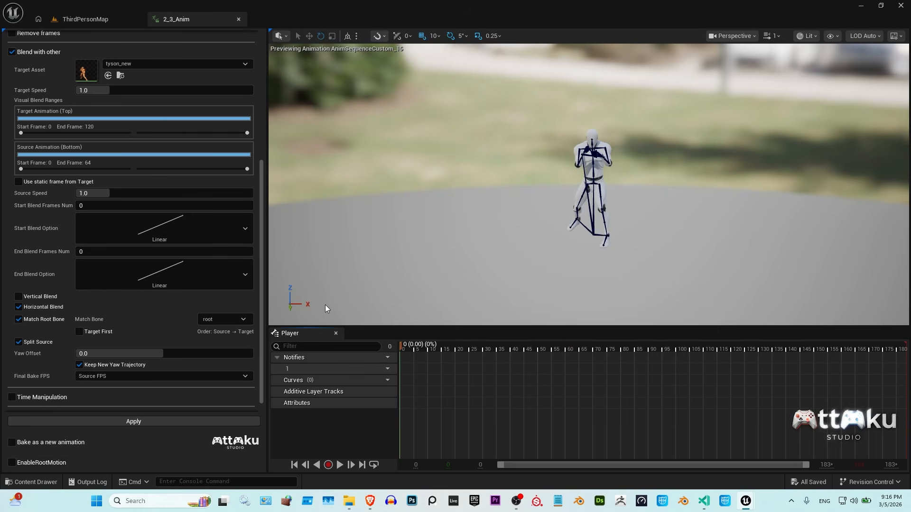
scroll(138, 223, "up", 5)
scroll(112, 315, "down", 3)
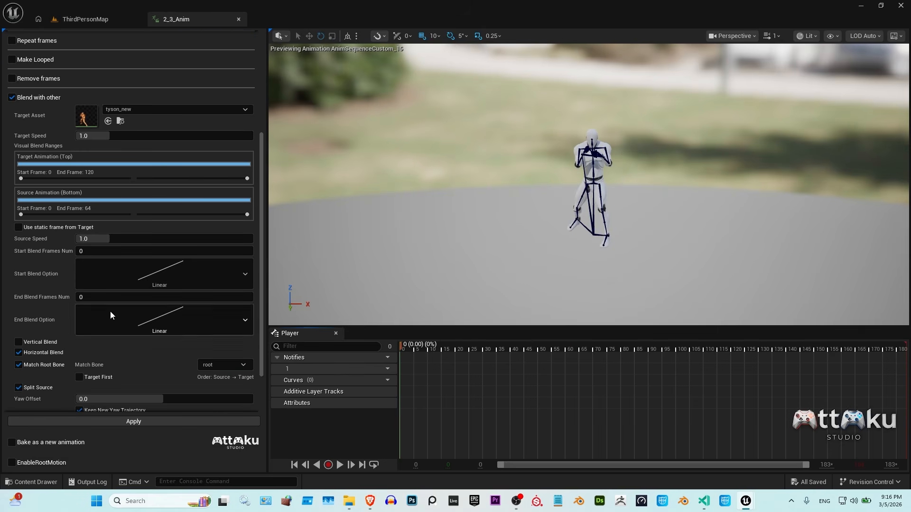
left_click(42, 342)
left_click_drag(246, 178, 194, 179)
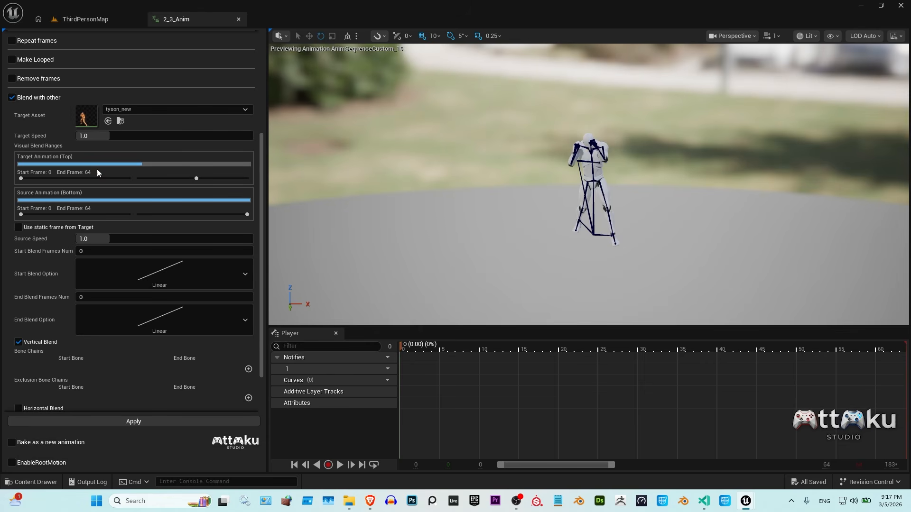
- Try a target start at frame 13 with source ends at frames 36 and 16, and restore the source end to frame 64
left_click_drag(196, 178, 209, 179)
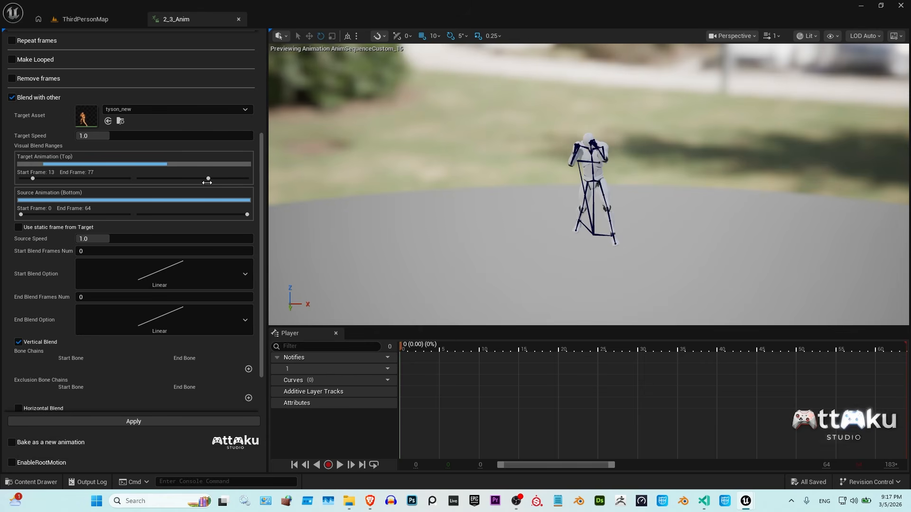
left_click_drag(247, 215, 204, 216)
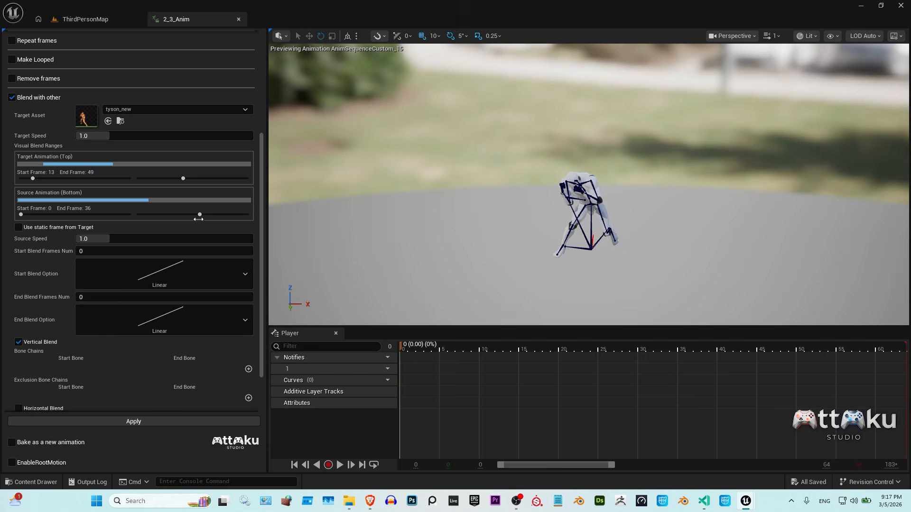
mouse_move(26, 215)
left_mouse_down()
mouse_move(95, 219)
mouse_move(21, 216)
left_mouse_up()
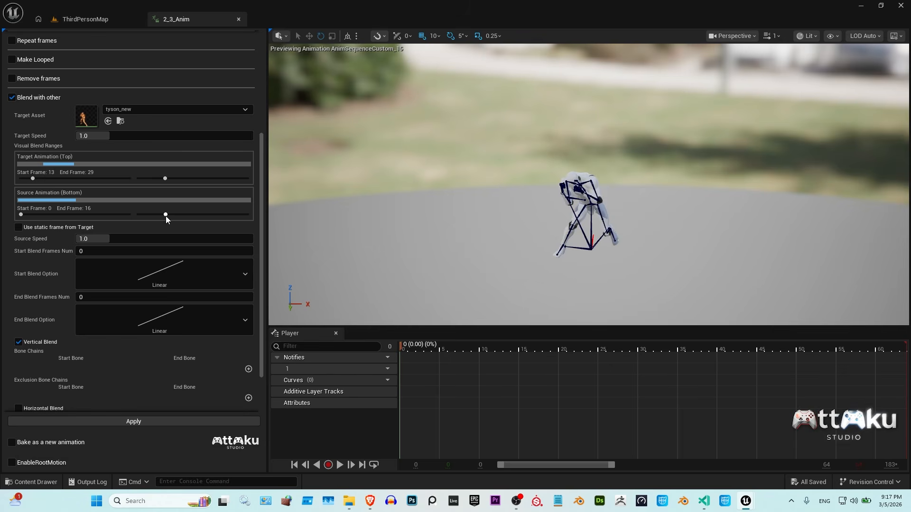
left_click_drag(166, 216, 255, 217)
- Shift the target blend range to frames 37 to 101, try a source start at frame 10, and restore source frames 0 to 64
mouse_move(208, 179)
left_mouse_down()
mouse_move(172, 179)
mouse_move(213, 180)
left_mouse_up()
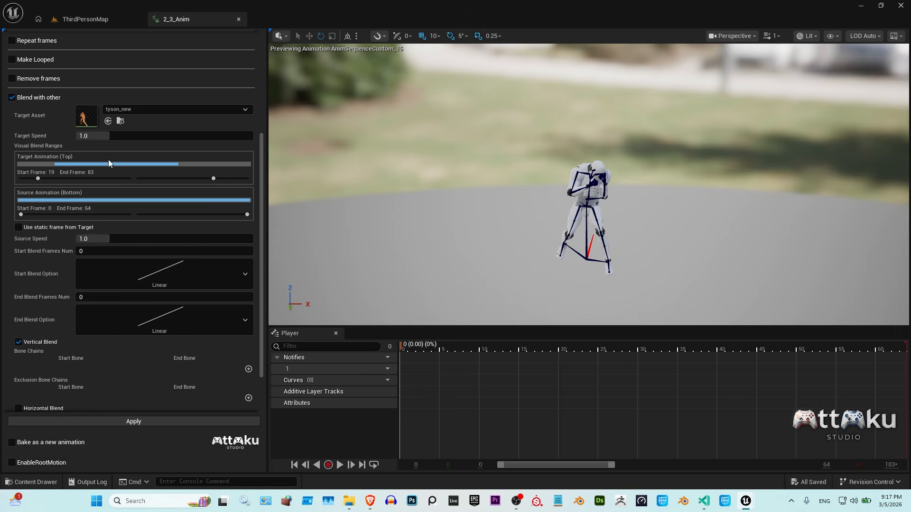
mouse_move(214, 179)
left_mouse_down()
mouse_move(240, 179)
mouse_move(182, 182)
mouse_move(225, 179)
left_mouse_up()
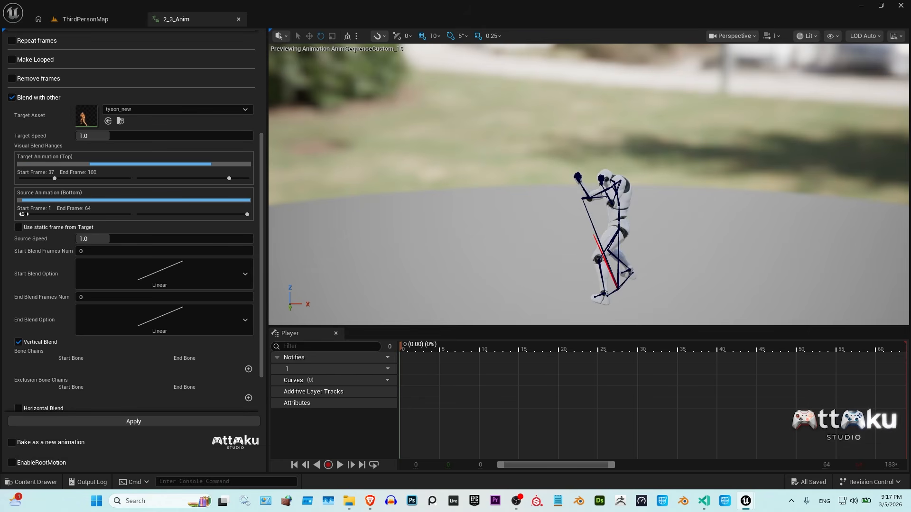
left_click_drag(24, 214, 50, 214)
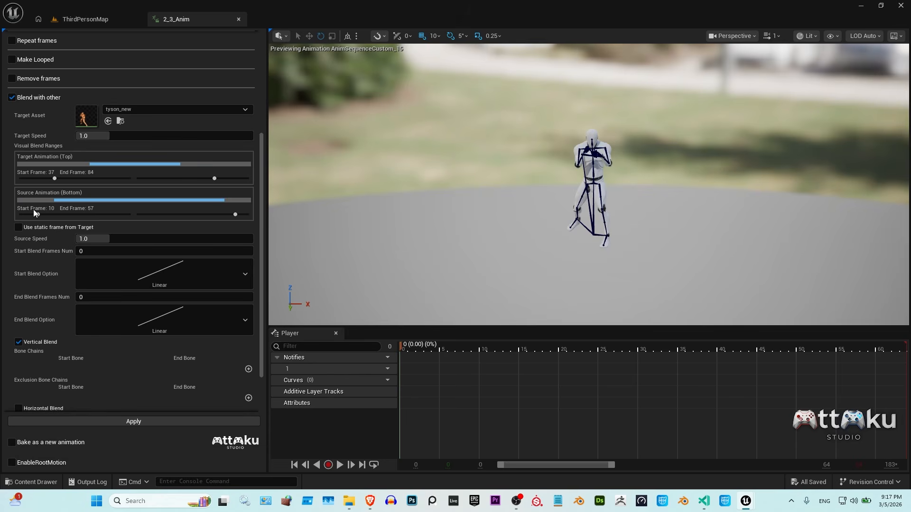
left_click_drag(37, 214, 21, 214)
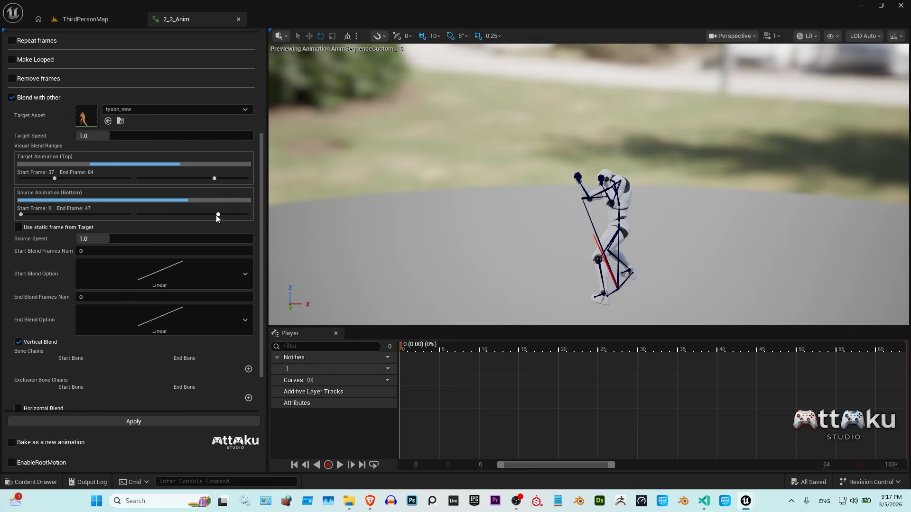
left_click_drag(236, 214, 260, 218)
- Add a bone chain to the Vertical Blend with spine_01 as its start bone and no end bone
scroll(232, 351, "down", 3)
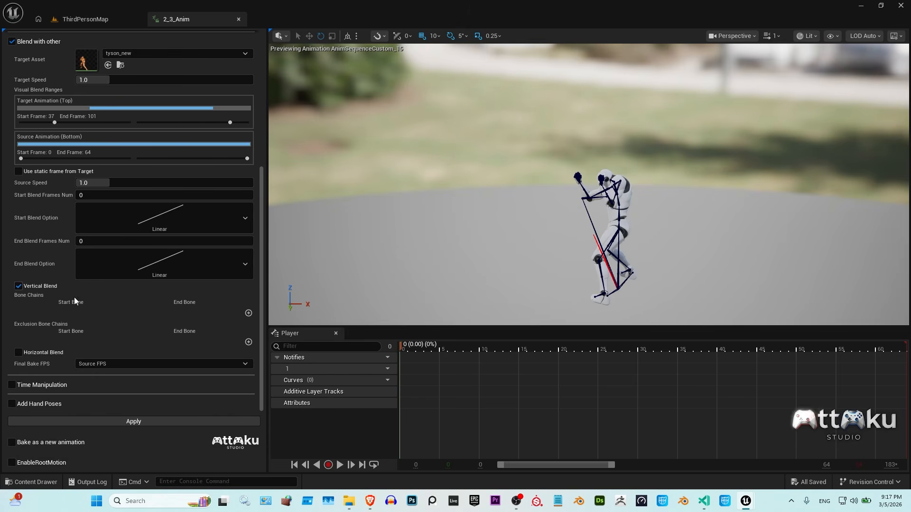
left_click(248, 314)
scroll(93, 319, "down", 1)
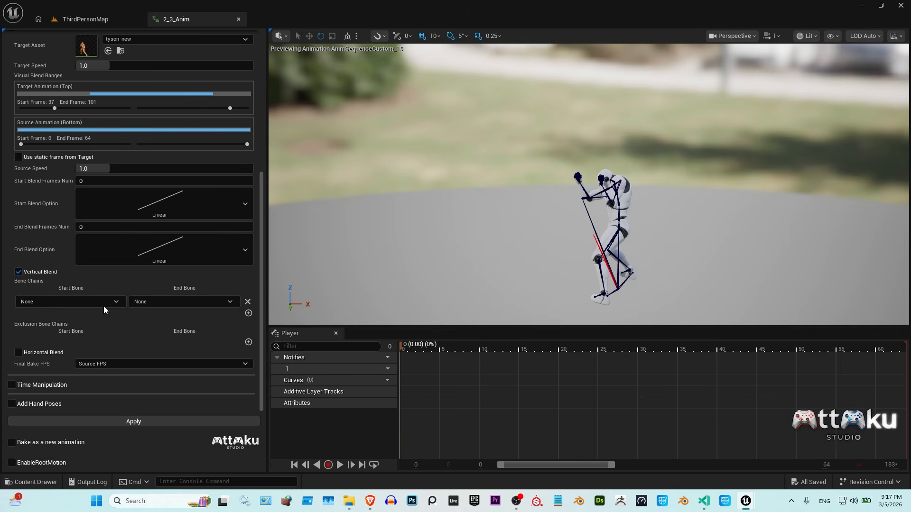
left_click(103, 306)
left_click(56, 88)
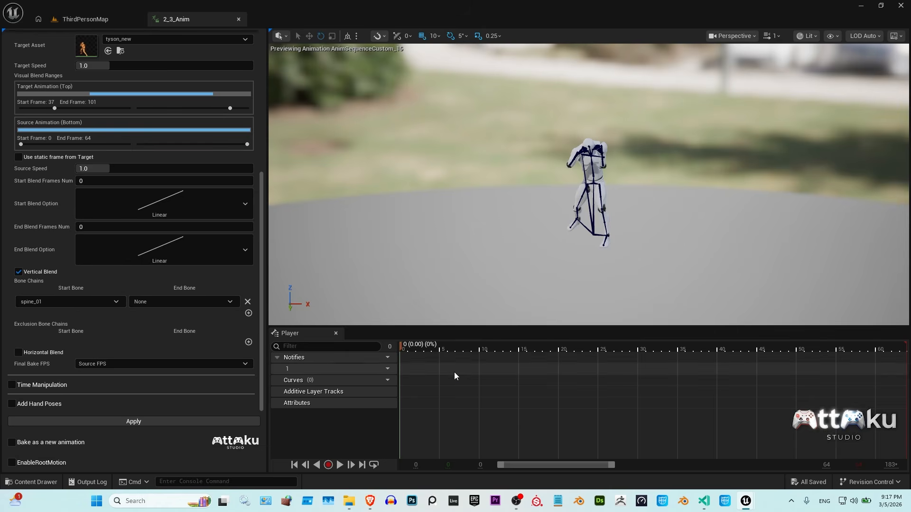
- Inspect the start bone hierarchy from spine_01 and scrub through the upper-body blend preview, returning to frame 0
left_click(76, 302)
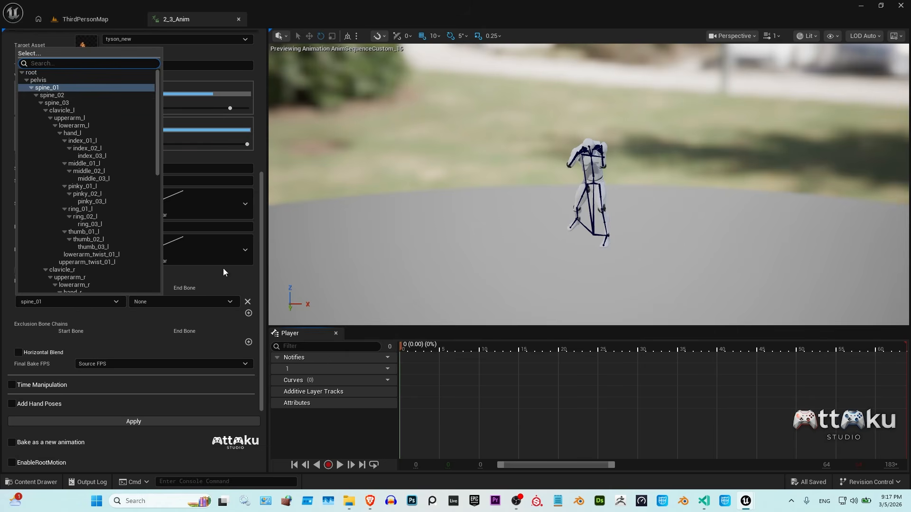
left_click(47, 89)
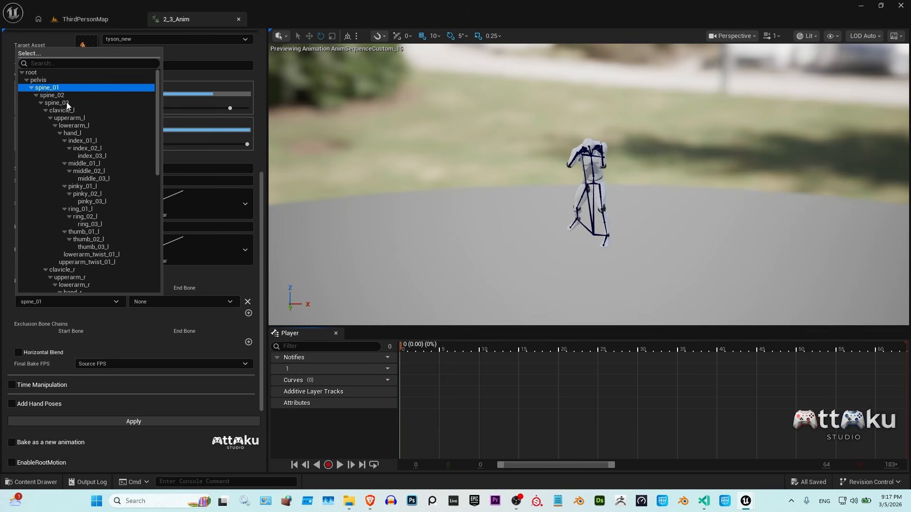
left_click(260, 294)
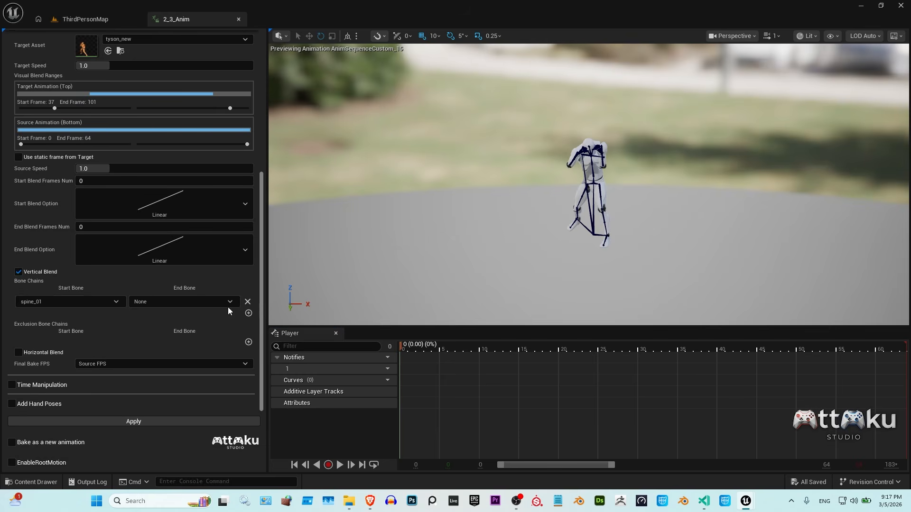
left_click_drag(407, 355, 716, 379)
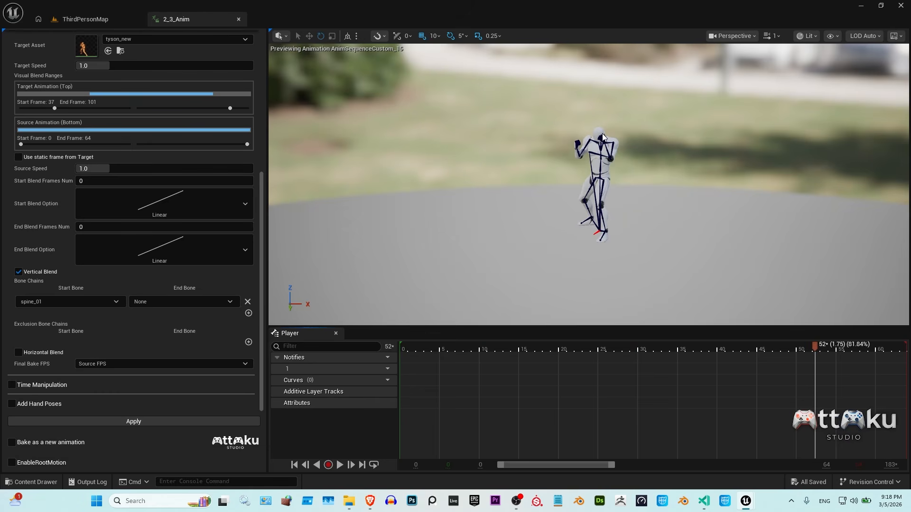
left_click_drag(735, 350, 358, 372)
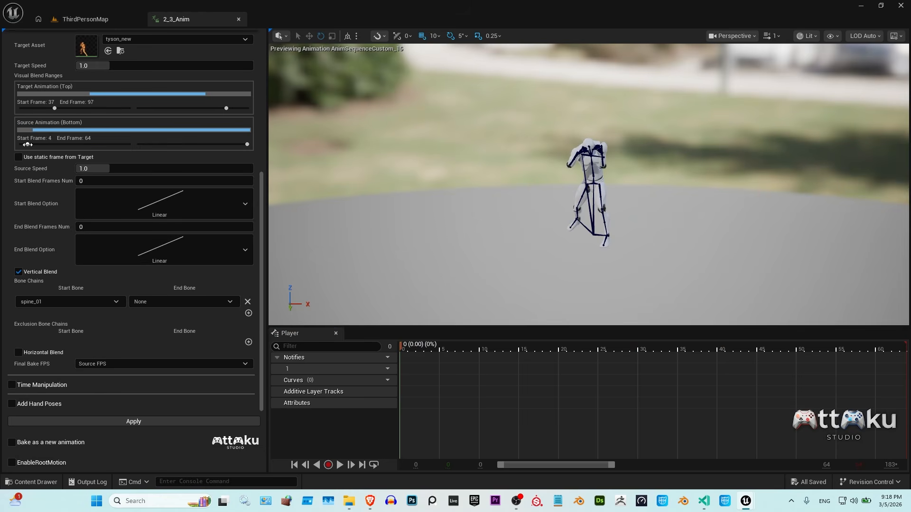
- Set the source blend range to frames 9 to 64 and, previewing at frame 26, shift the target range to frames 19 to 74
left_click_drag(36, 150, 34, 150)
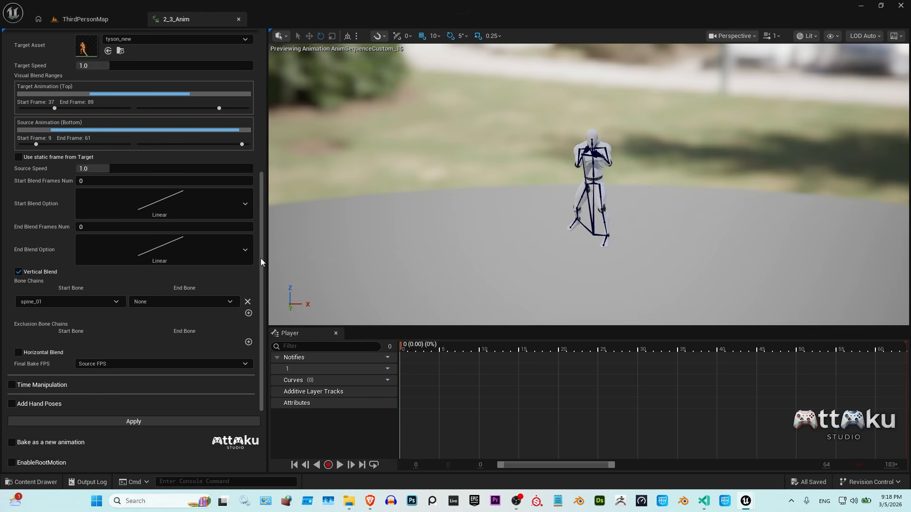
left_click_drag(240, 143, 247, 144)
left_click_drag(405, 349, 606, 385)
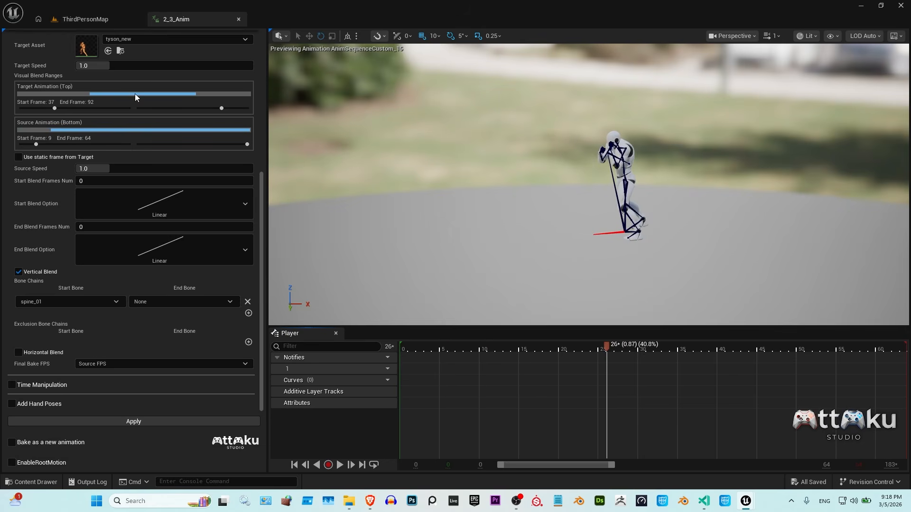
scroll(114, 91, "up", 2)
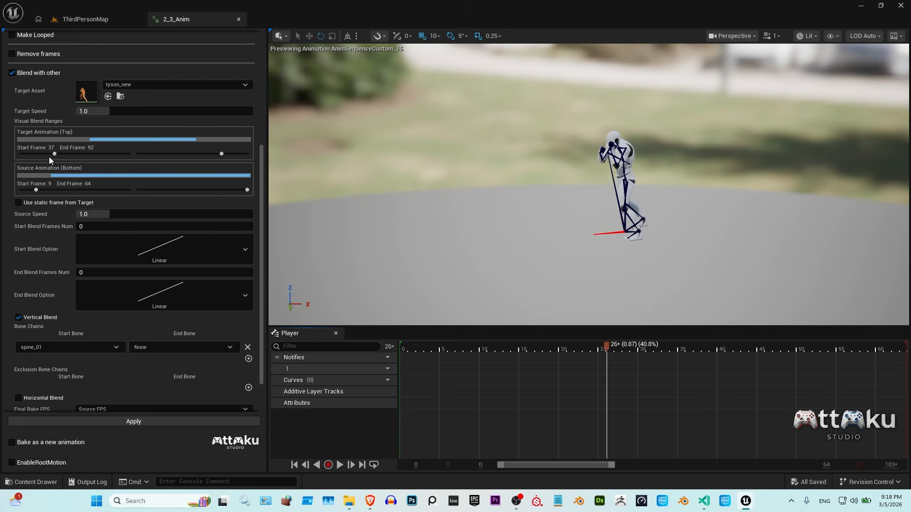
left_click_drag(53, 155, 38, 154)
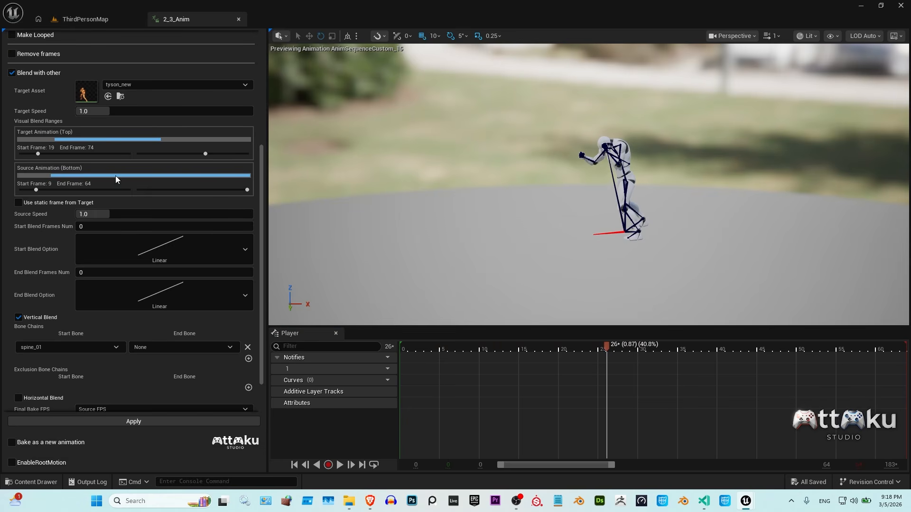
- Set the target blend range to frames 32 to 69 and the source range to frames 9 to 46, checking the preview from its start
left_click_drag(51, 155, 56, 154)
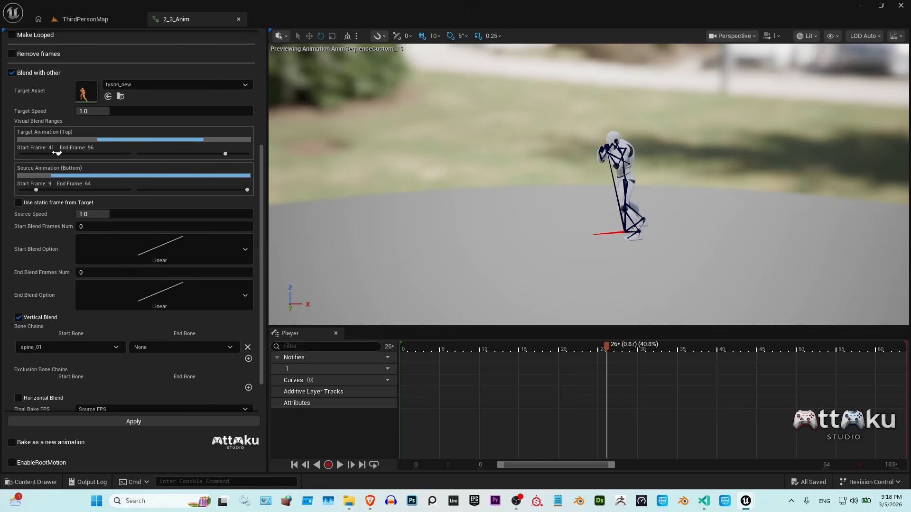
mouse_move(52, 152)
left_mouse_down()
mouse_move(39, 152)
mouse_move(46, 154)
left_mouse_up()
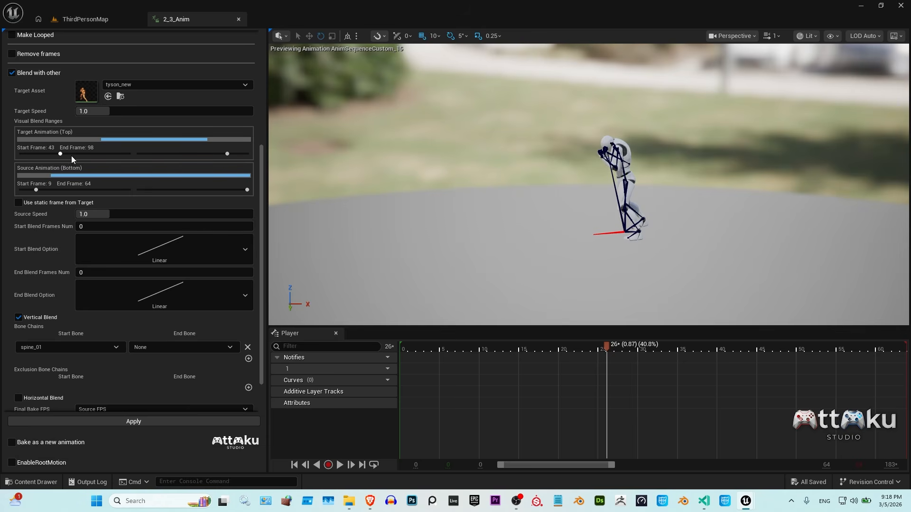
left_click_drag(226, 154, 216, 153)
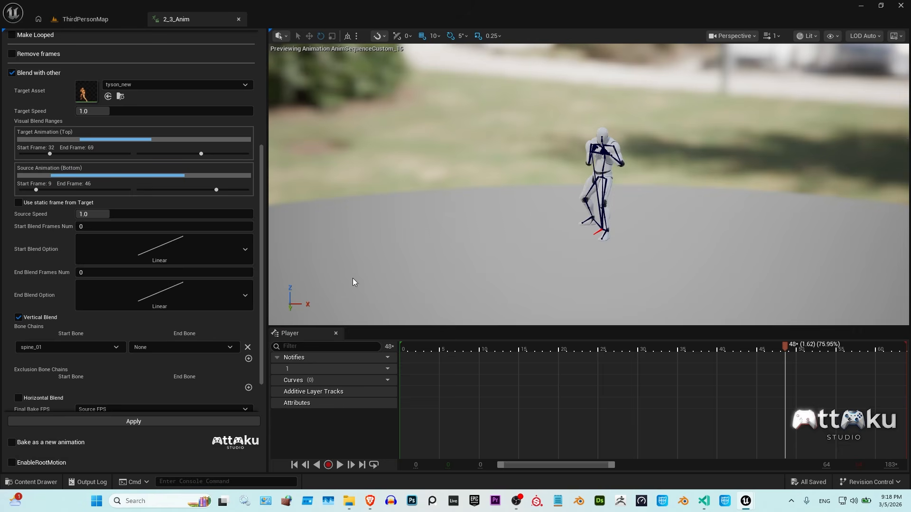
left_click_drag(479, 361, 868, 359)
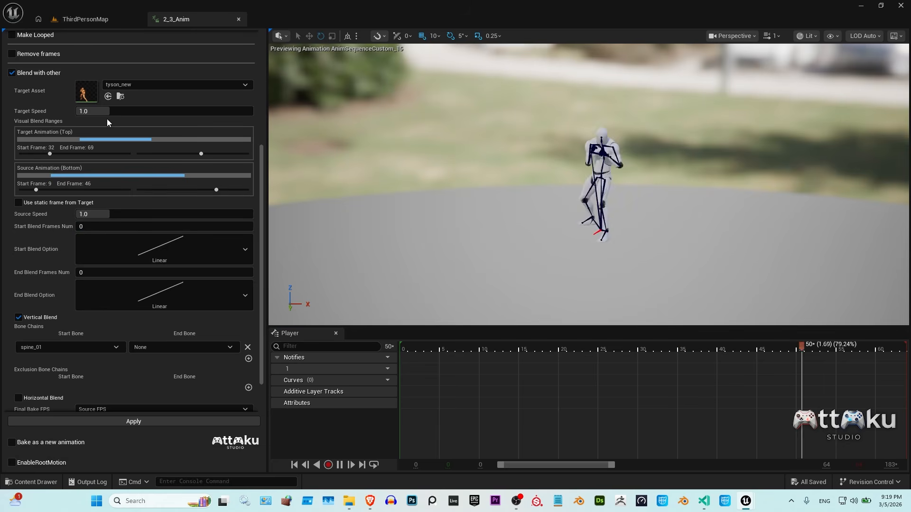
left_click_drag(456, 355, 410, 350)
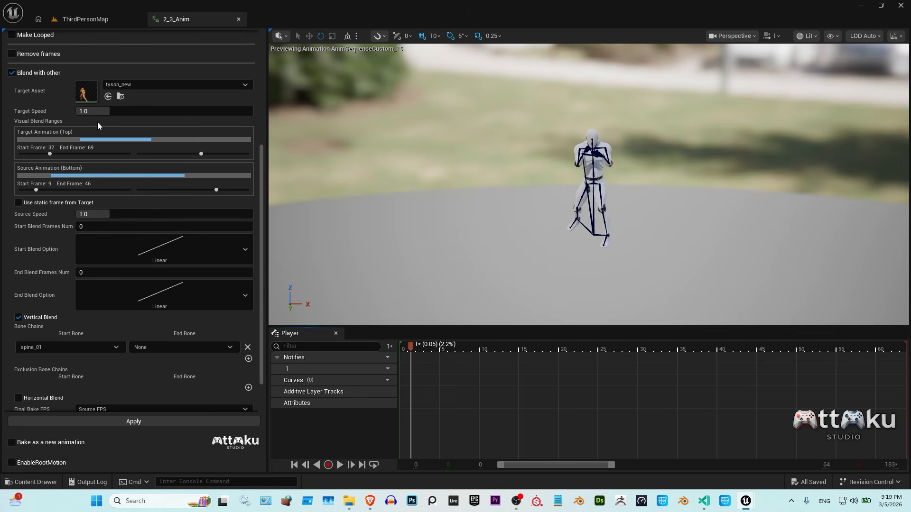
- Set the Target Speed to 1.95 and play the upper-body blend preview
left_click_drag(120, 116, 123, 115)
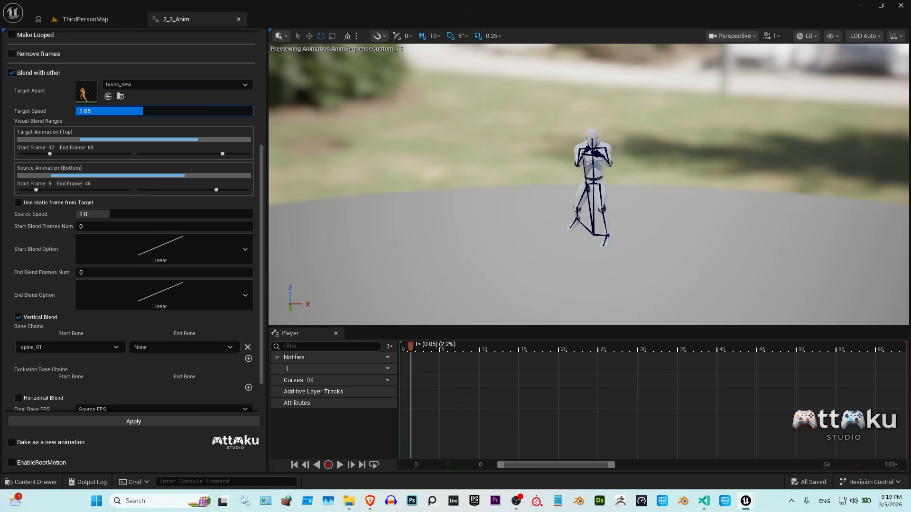
left_click_drag(153, 111, 150, 111)
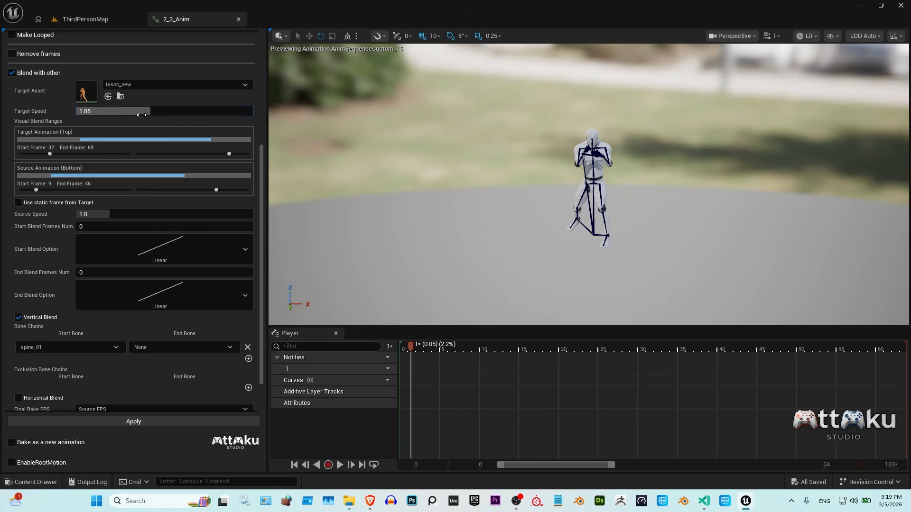
left_click_drag(162, 111, 145, 111)
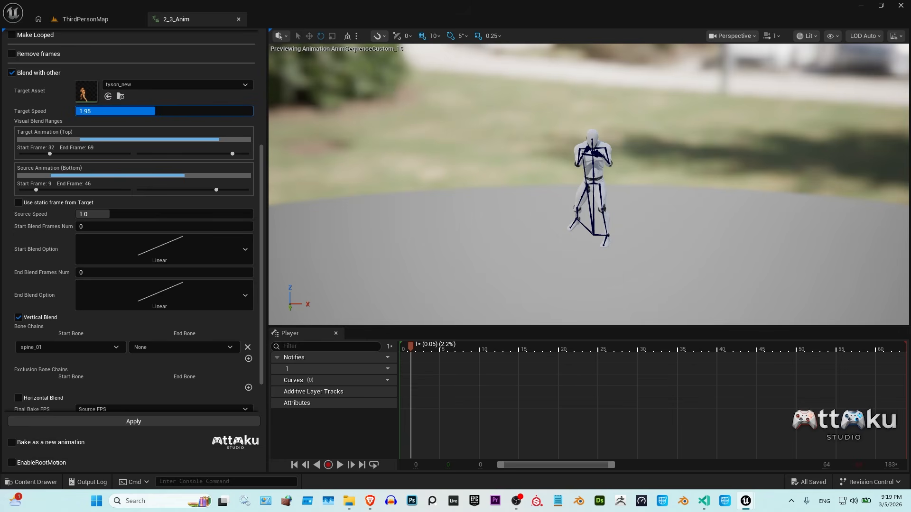
left_click_drag(153, 111, 154, 111)
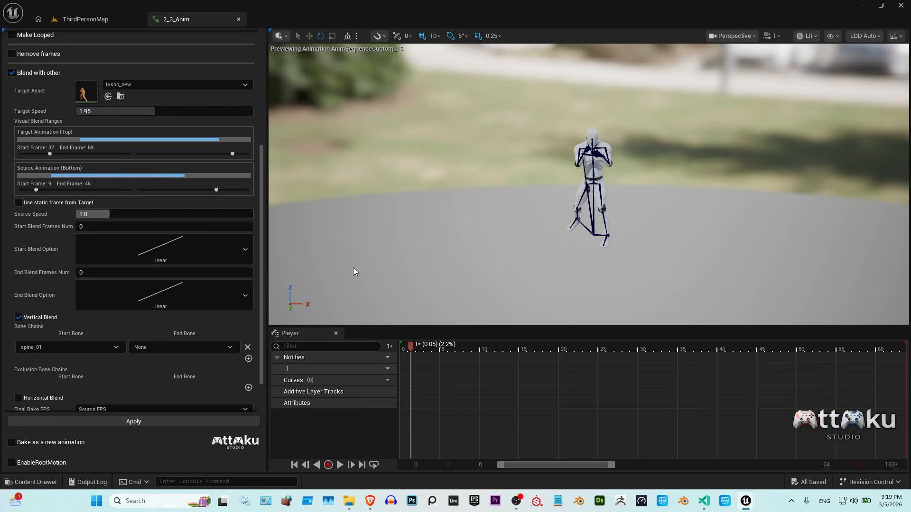
left_click(340, 466)
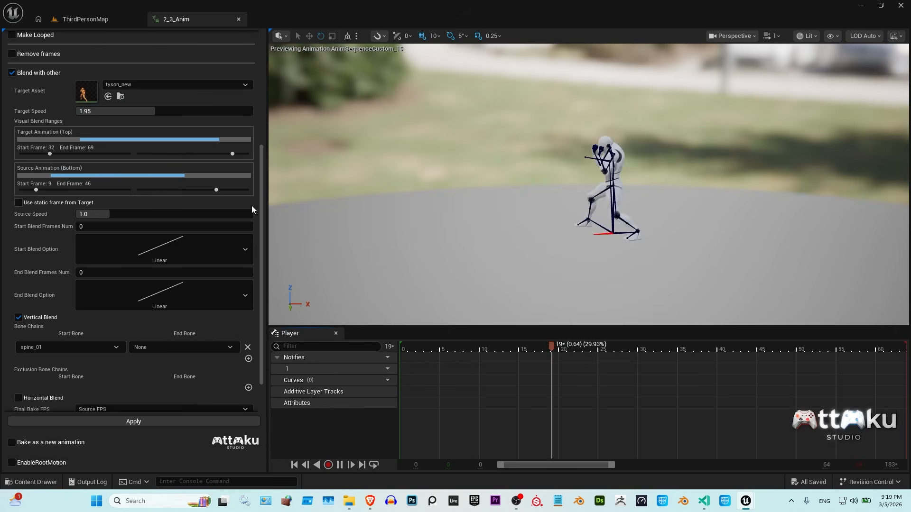
- Move the target range start to frame 18 and retime the blend with Source Speed 0.9 and Target Speed 1.5
left_click_drag(50, 155, 37, 155)
left_click_drag(149, 111, 163, 111)
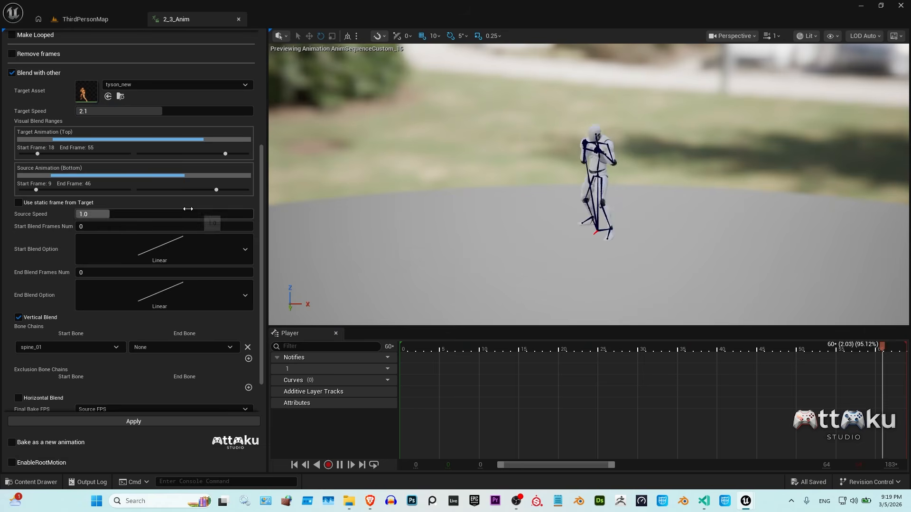
left_click_drag(140, 214, 157, 214)
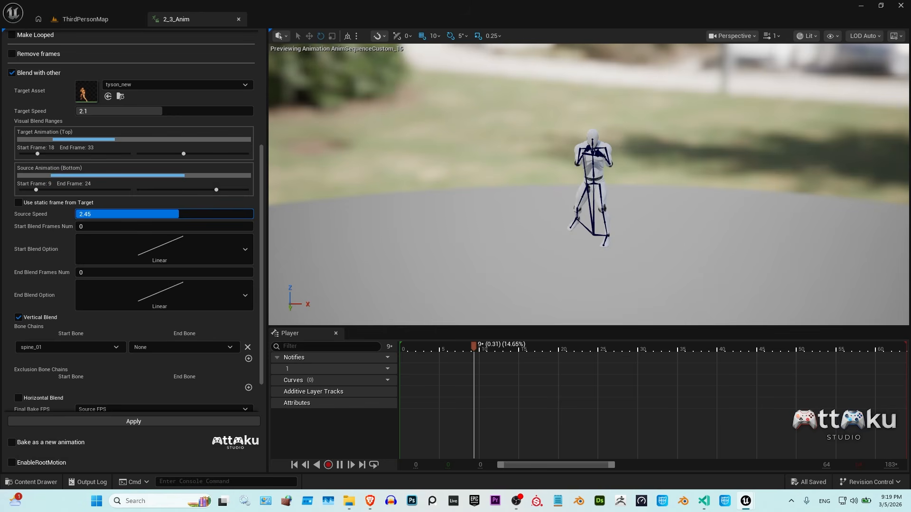
left_click_drag(113, 214, 113, 214)
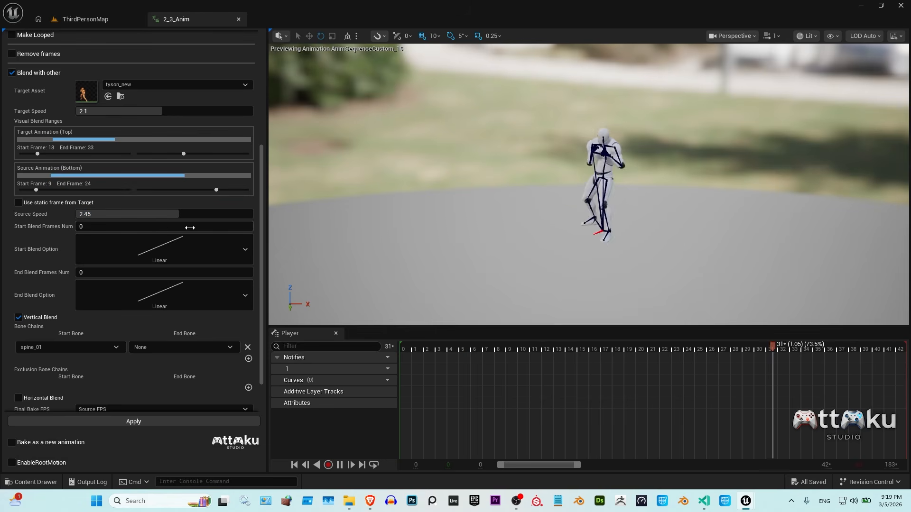
left_click_drag(189, 214, 105, 214)
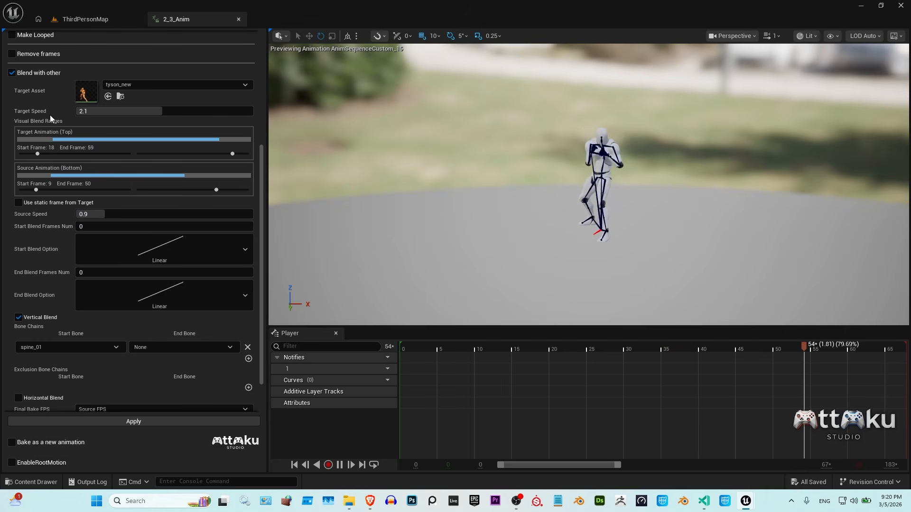
left_click_drag(147, 112, 136, 113)
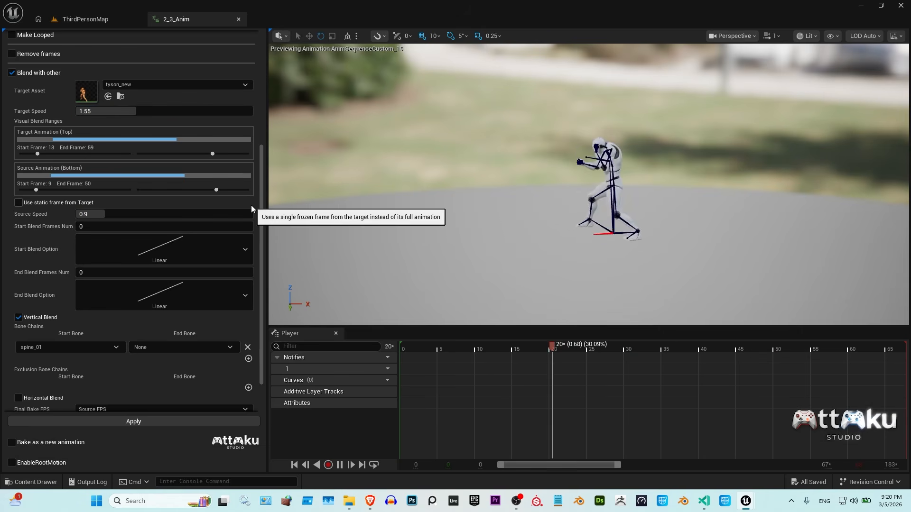
left_click_drag(108, 113, 106, 113)
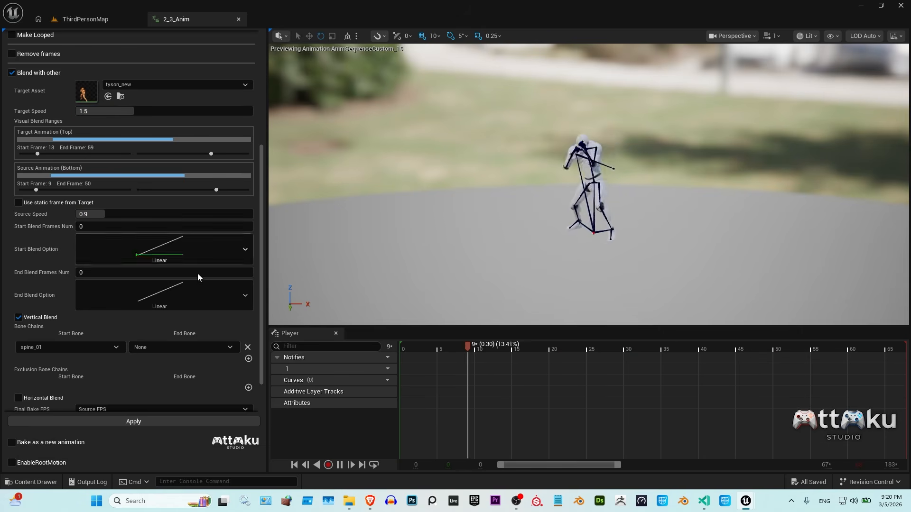
- Add two exclusion bone chains to the Vertical Blend, starting at clavicle_l and clavicle_r, with no end bones
scroll(156, 284, "down", 2)
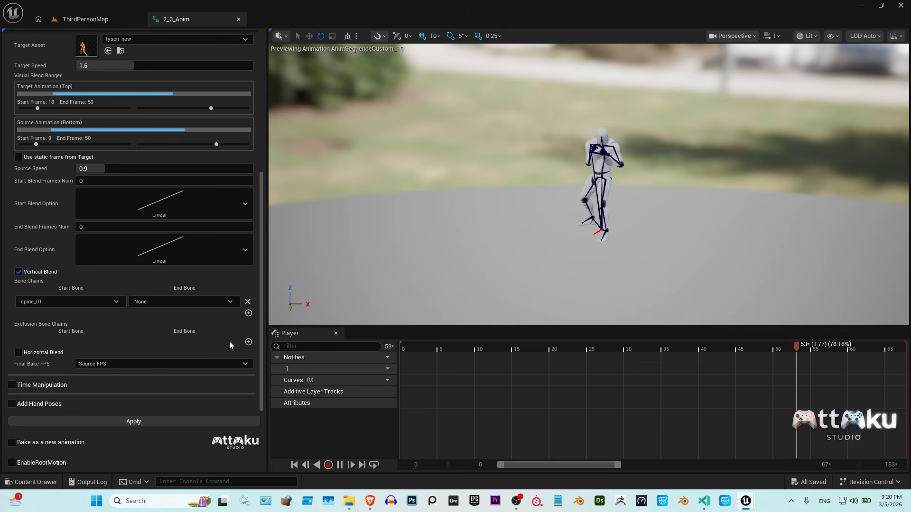
left_click(248, 342)
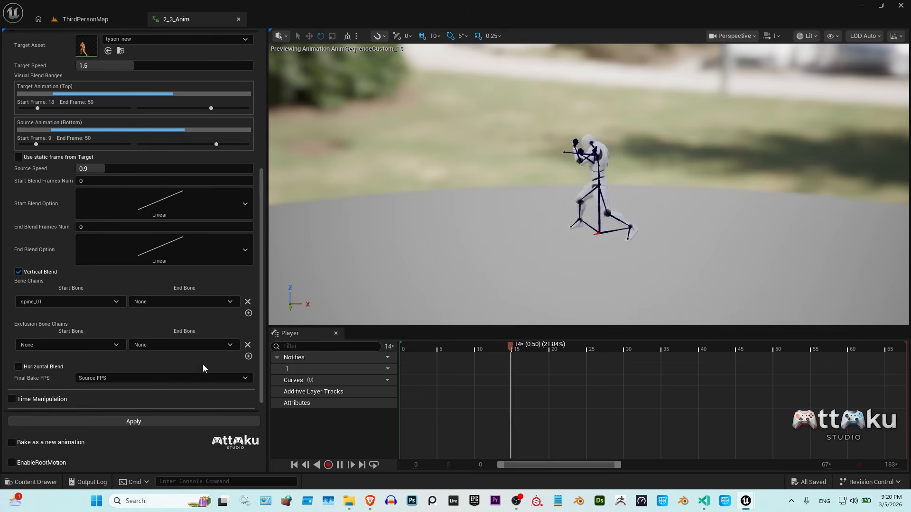
left_click(84, 345)
left_click(81, 153)
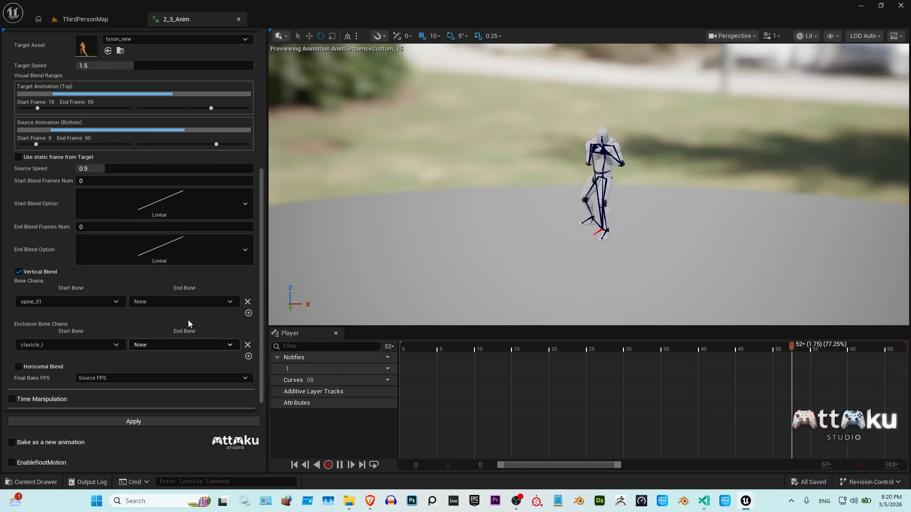
scroll(187, 332, "down", 1)
left_click(248, 342)
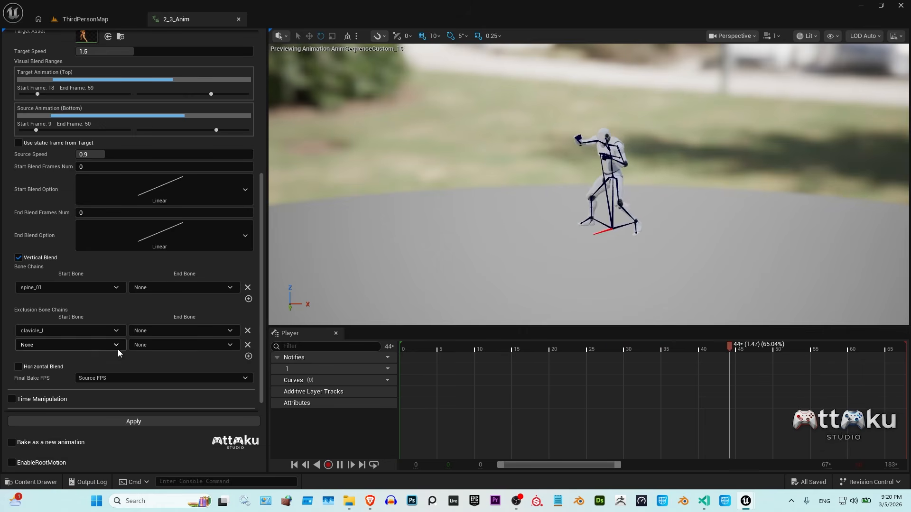
left_click(110, 344)
scroll(100, 203, "down", 3)
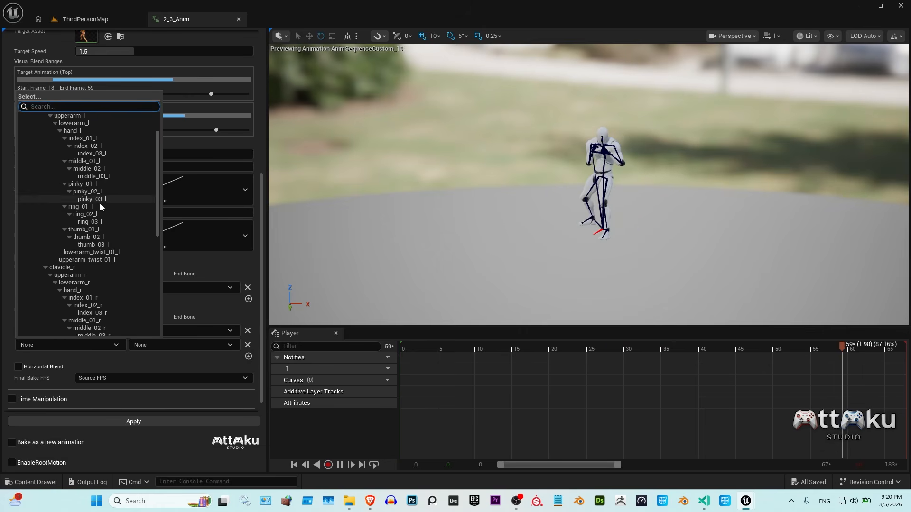
left_click(87, 255)
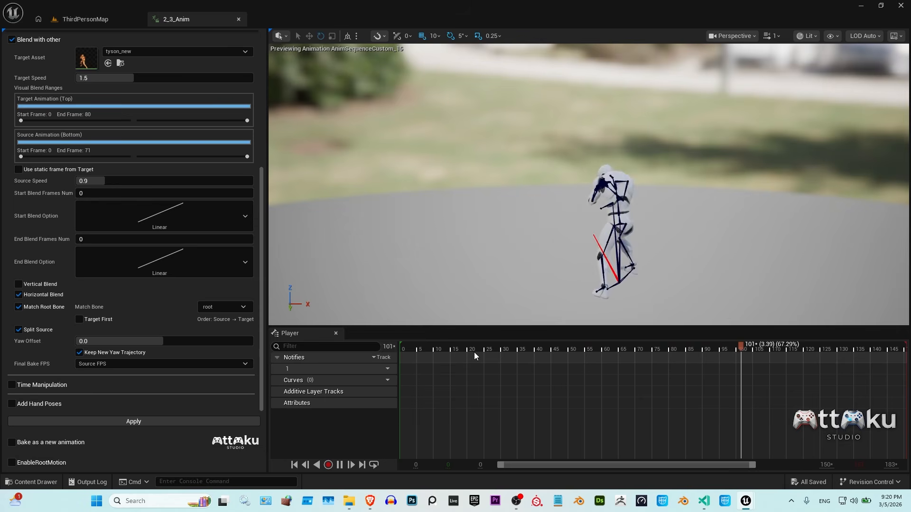
- Scrub through the Horizontal Blend transition between source and target and move the target start frame to 47
left_click_drag(473, 352, 582, 354)
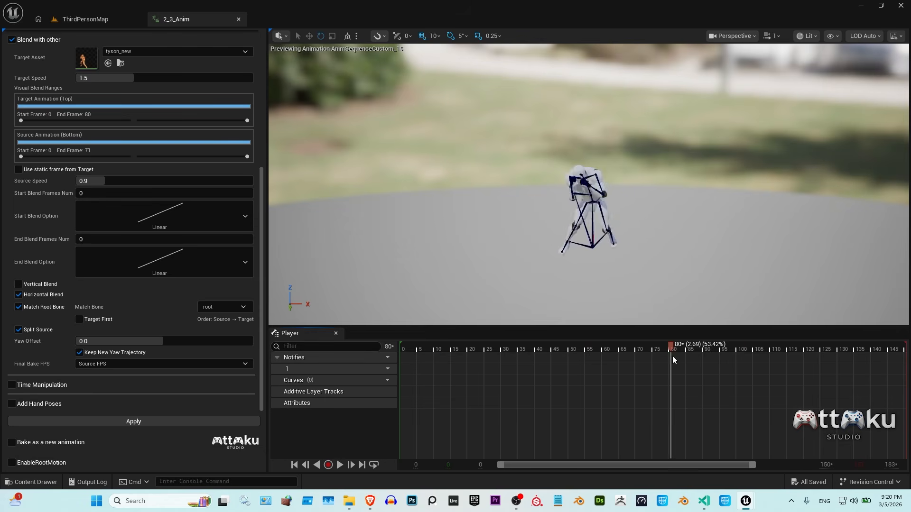
left_click_drag(647, 357, 648, 357)
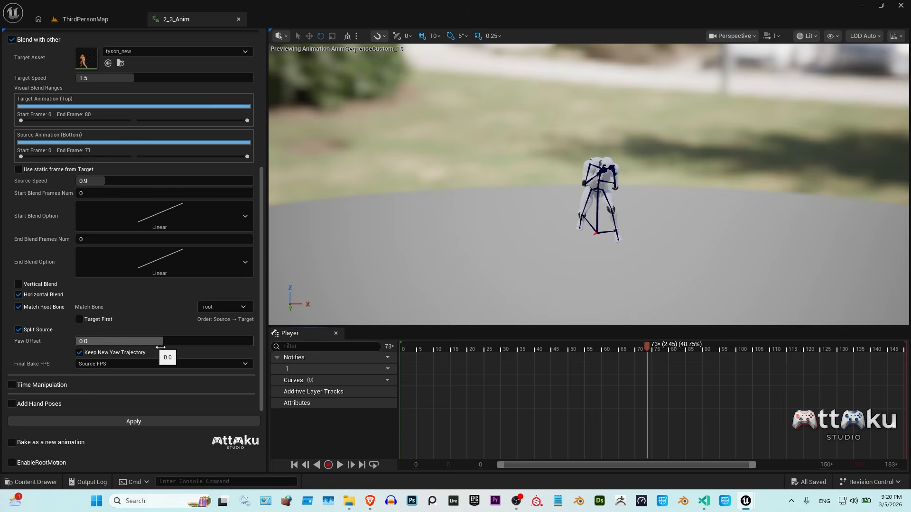
left_click_drag(647, 355, 605, 358)
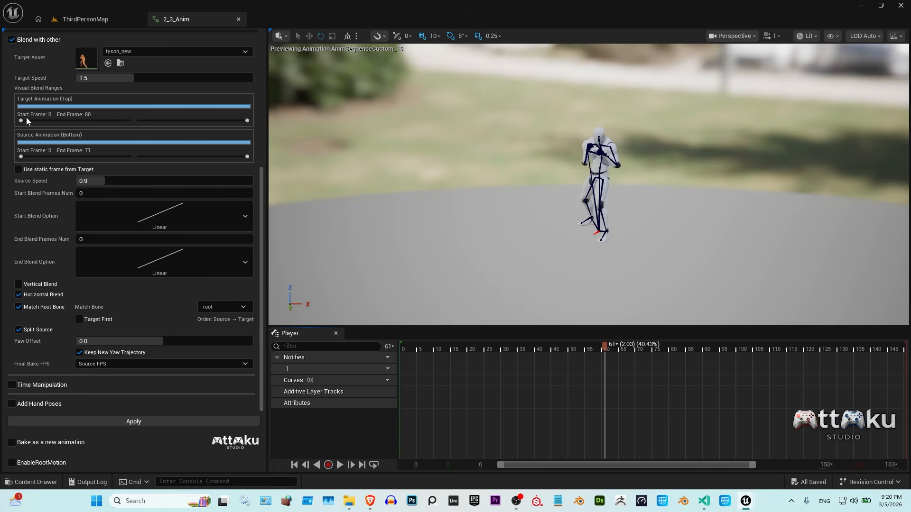
left_click_drag(23, 122, 39, 121)
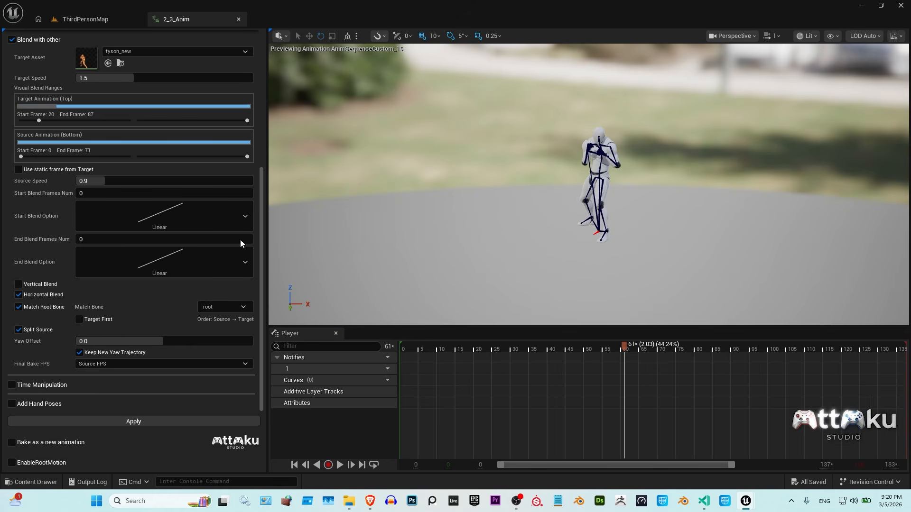
left_click_drag(626, 357, 671, 358)
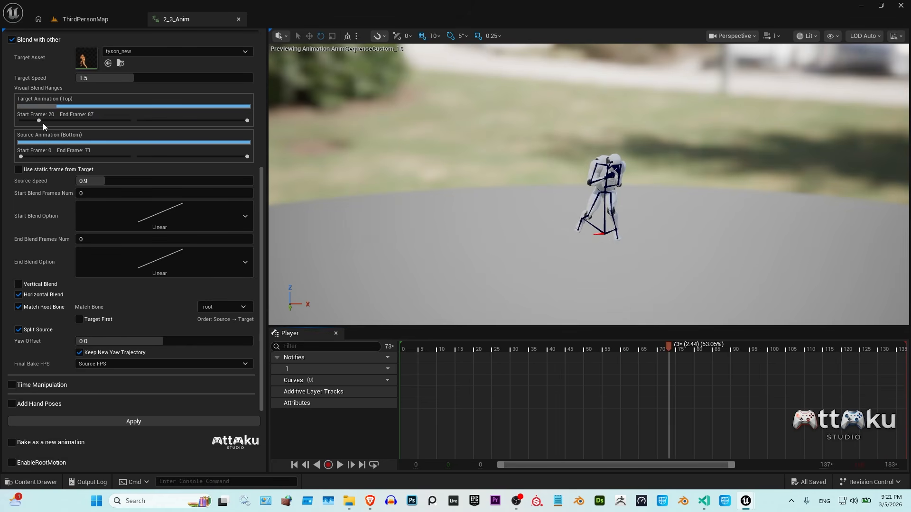
left_click_drag(50, 120, 53, 121)
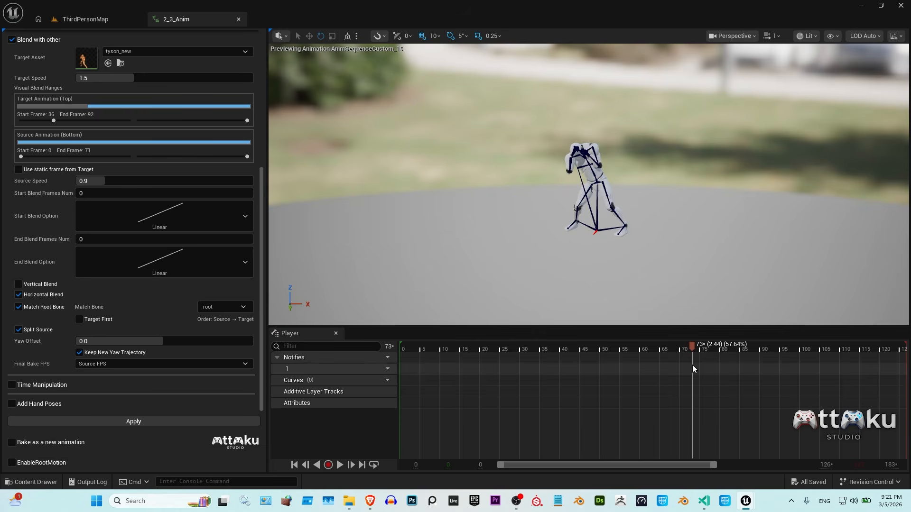
left_click(657, 355)
left_click_drag(656, 355, 690, 361)
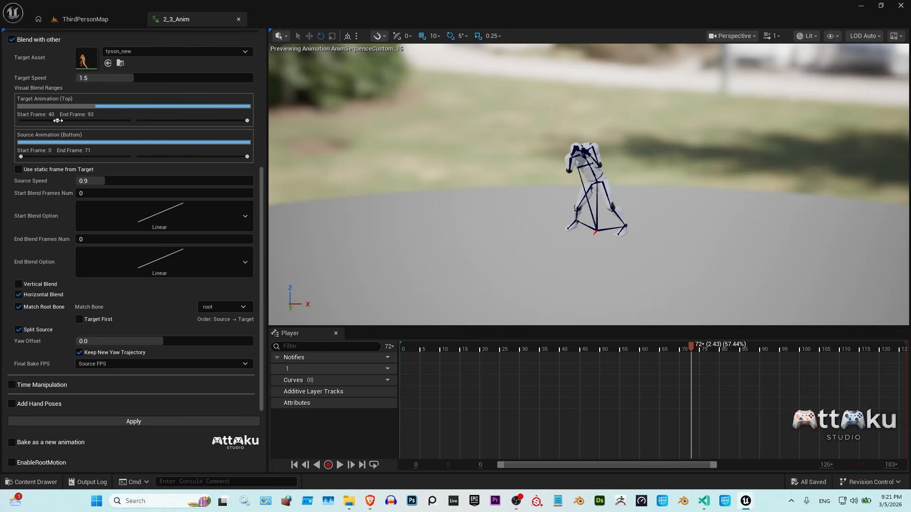
left_click_drag(57, 121, 63, 121)
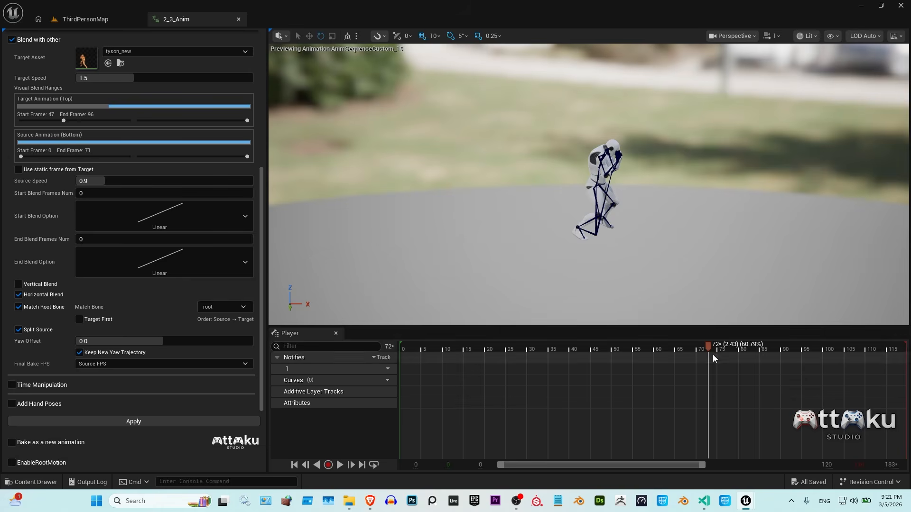
- Try a Yaw Offset of about 147.19, scrub around the transition, and set the offset to about 69.77
left_click_drag(714, 358, 690, 358)
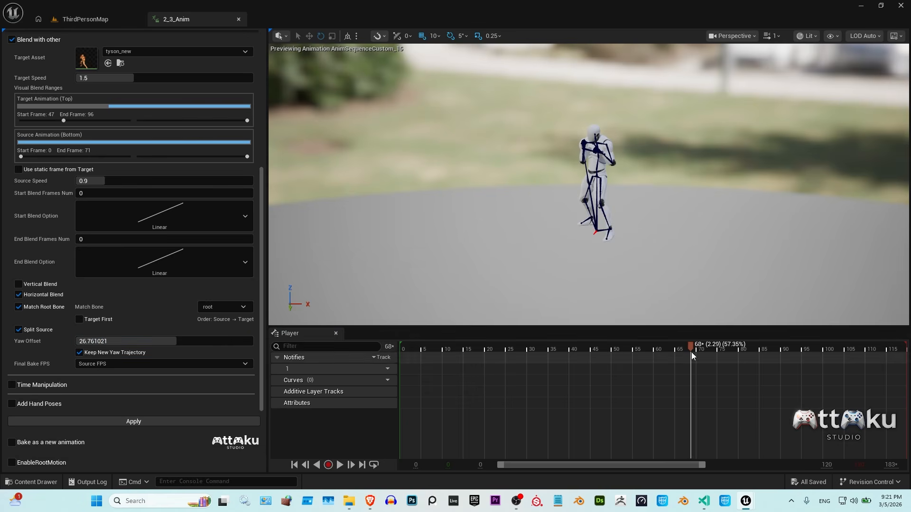
left_click_drag(690, 350, 714, 354)
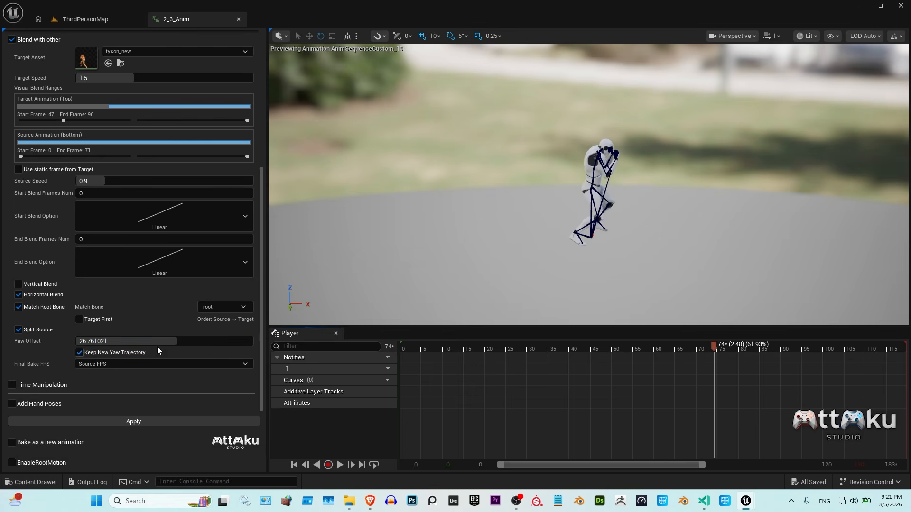
mouse_move(160, 343)
left_mouse_down()
mouse_move(148, 343)
mouse_move(167, 341)
mouse_move(159, 342)
left_mouse_up()
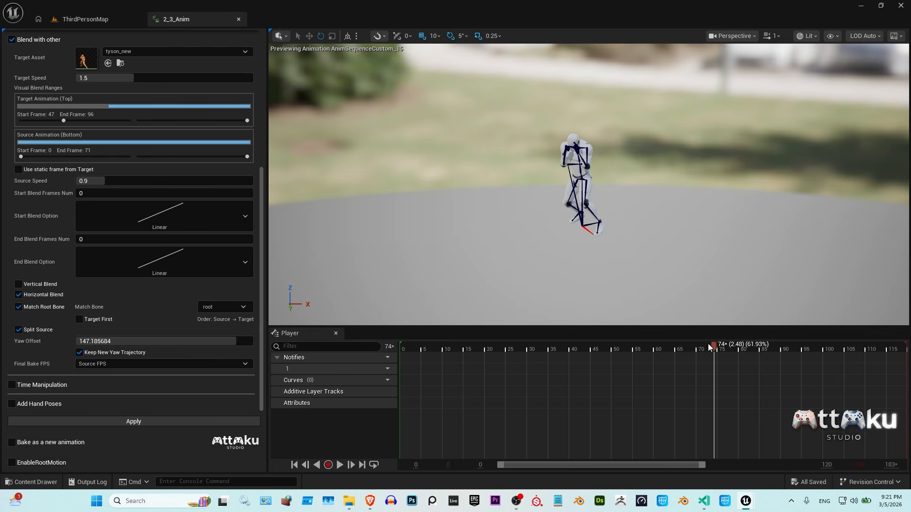
mouse_move(708, 343)
left_mouse_down()
mouse_move(671, 348)
mouse_move(715, 351)
mouse_move(659, 350)
mouse_move(704, 351)
left_mouse_up()
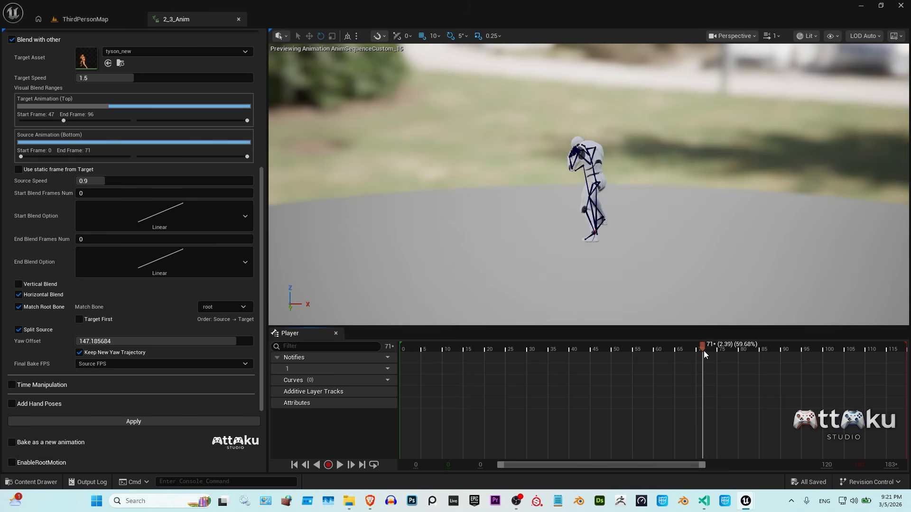
left_click_drag(230, 342, 209, 343)
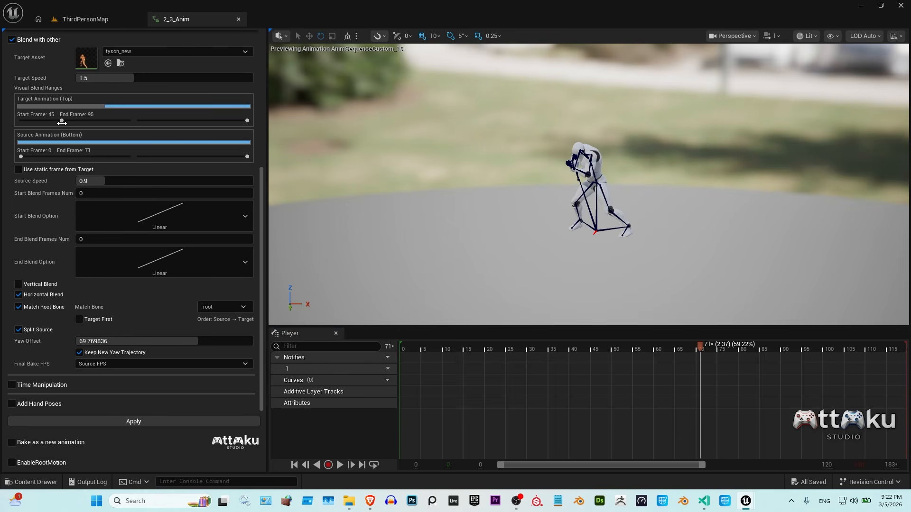
- Raise the Yaw Offset to about 106.09 with the target start frame at 45 and scrub back through the transition
left_click_drag(63, 121, 67, 123)
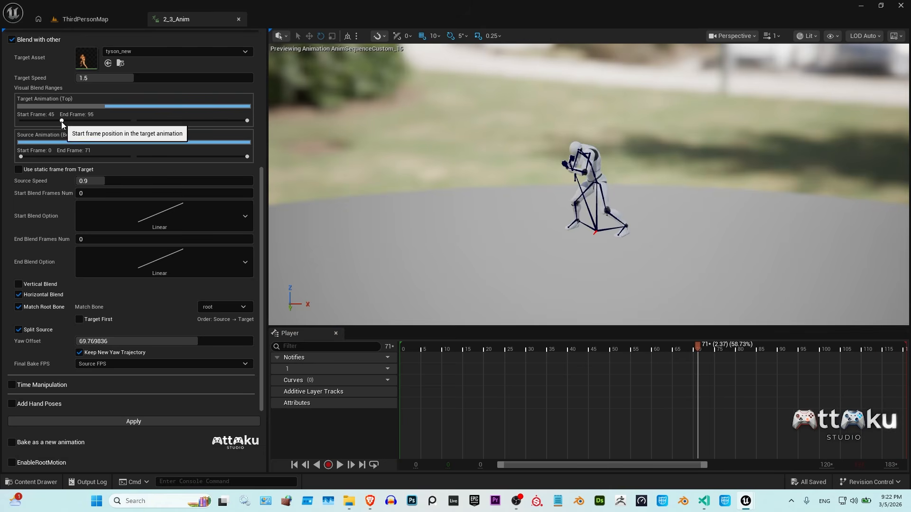
mouse_move(195, 341)
left_mouse_down()
mouse_move(183, 341)
mouse_move(191, 341)
left_mouse_up()
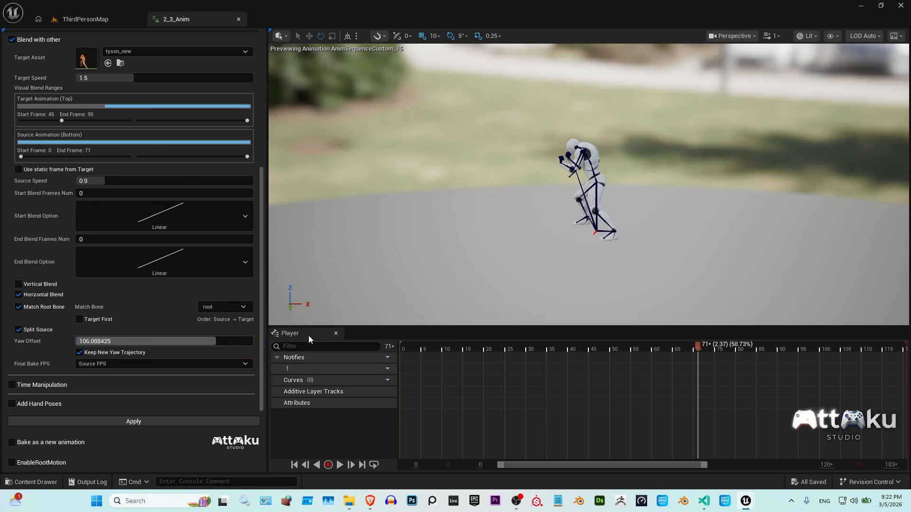
left_click(691, 362)
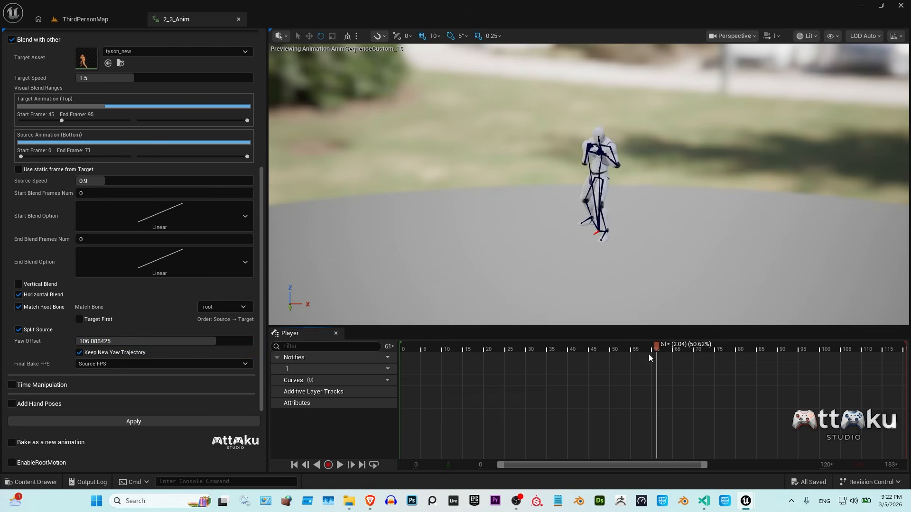
left_click_drag(690, 362, 592, 363)
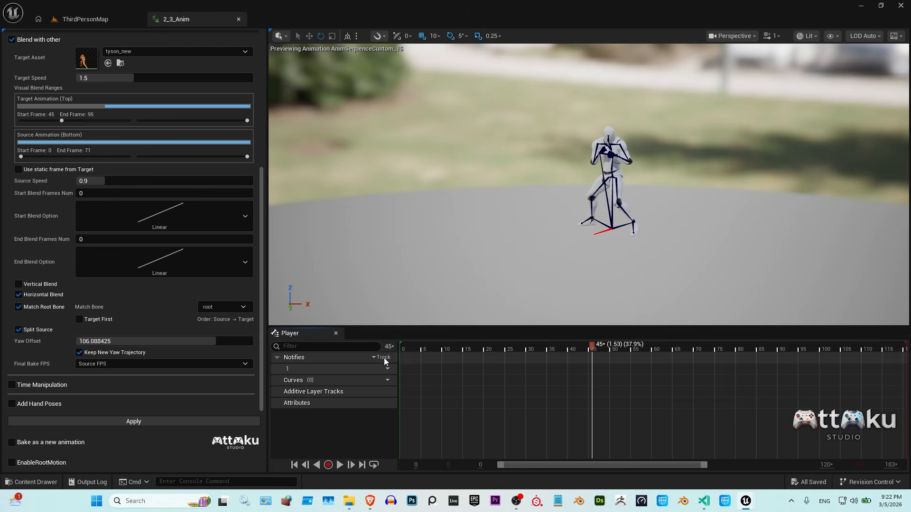
- Try the blend without Keep New Yaw Trajectory, scrub across the transition, and turn the option back on
left_click(109, 354)
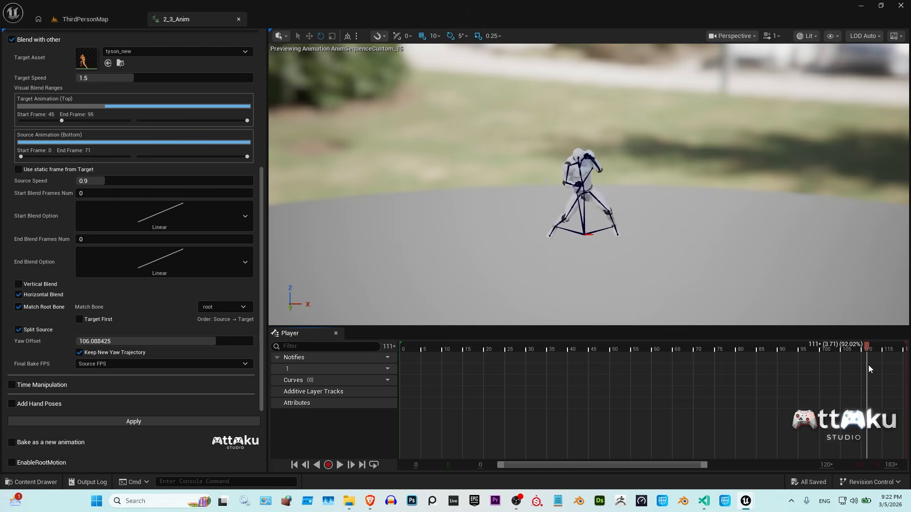
left_click(707, 348)
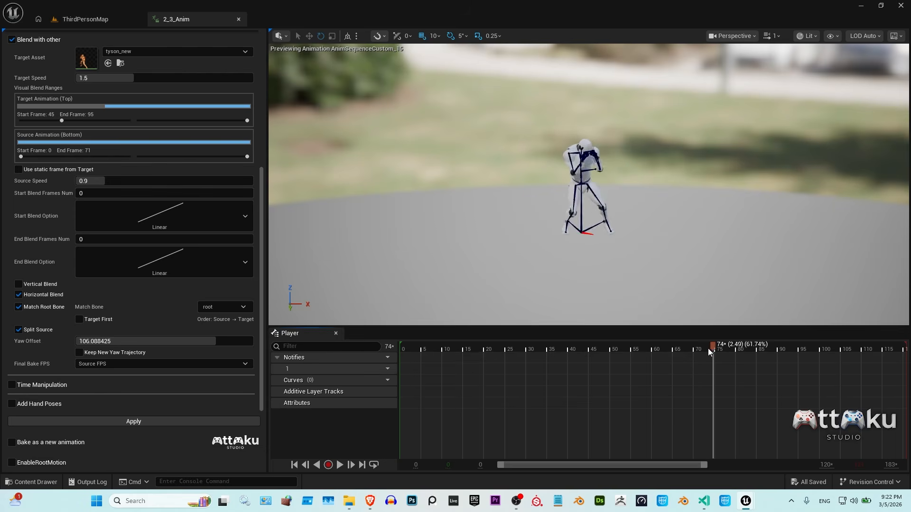
left_click_drag(688, 360, 705, 363)
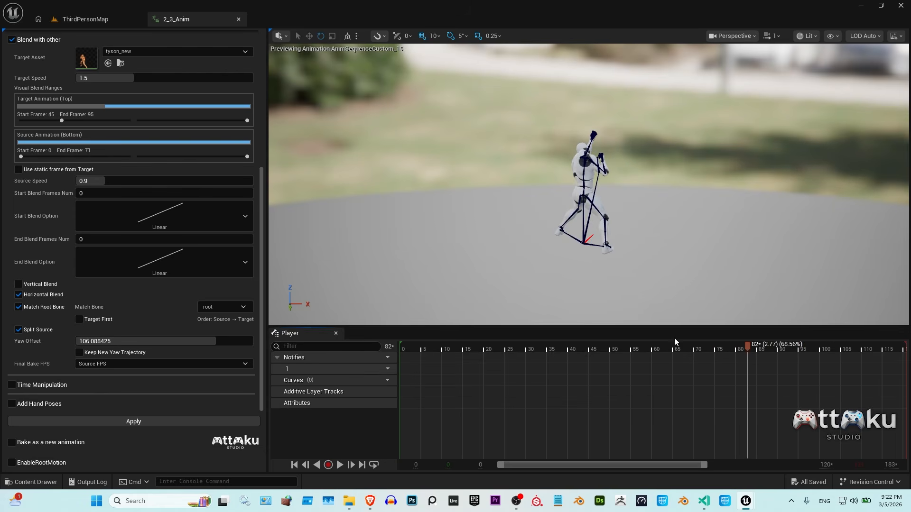
left_click_drag(817, 349, 706, 351)
left_click(79, 352)
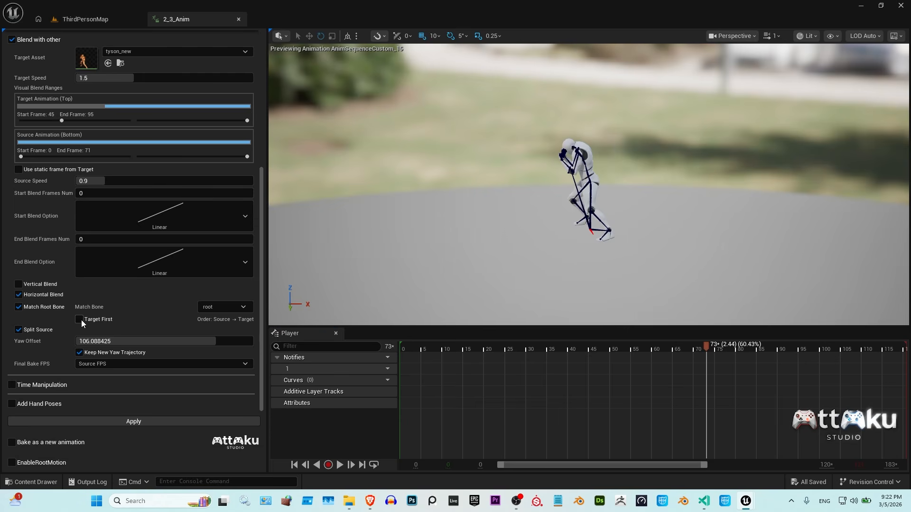
- Try the Target First order, scrub through the blend, and restore the Source to Target order
left_click(80, 320)
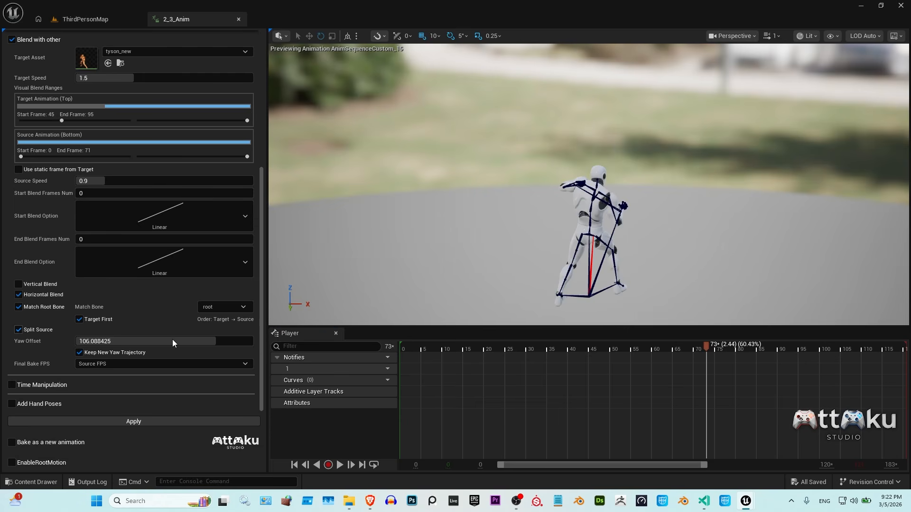
left_click(423, 350)
left_click_drag(566, 359, 656, 356)
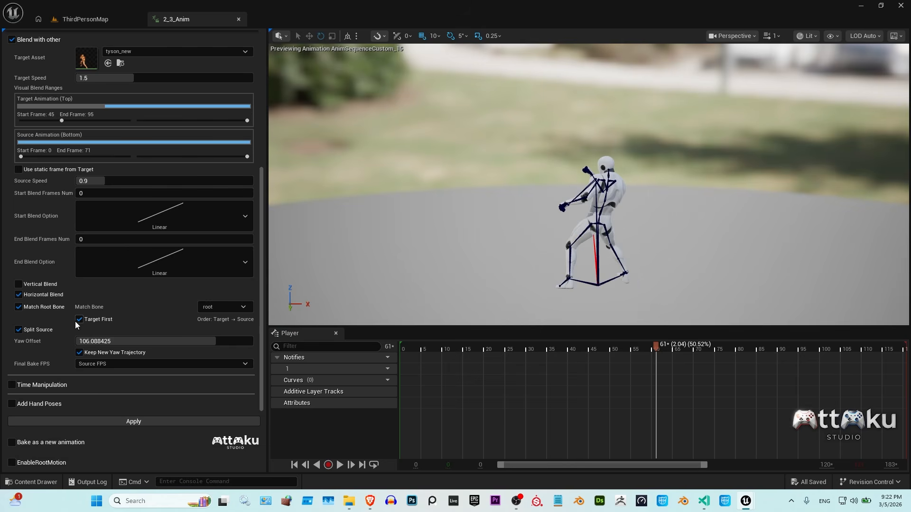
left_click(79, 321)
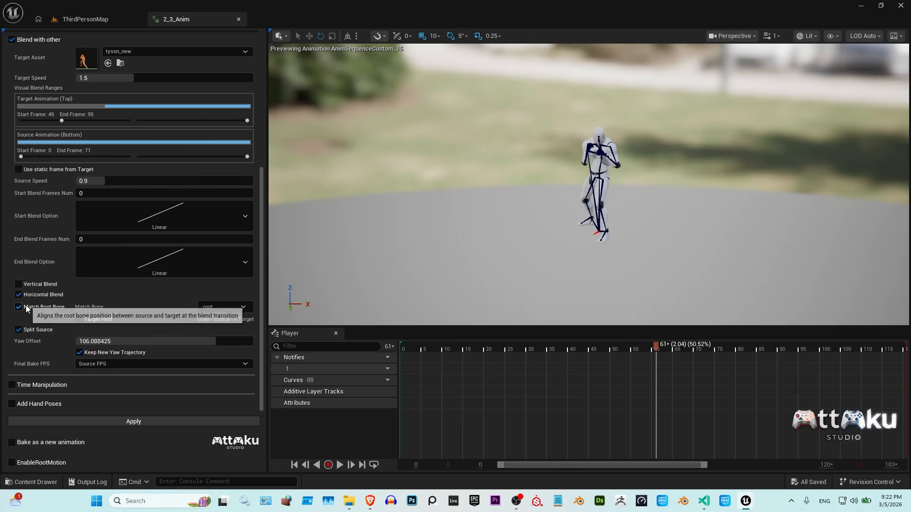
- Try pelvis as the Match Bone, scrub the blended animation to compare root alignment, and restore root
left_click_drag(651, 352, 721, 375)
left_click(205, 307)
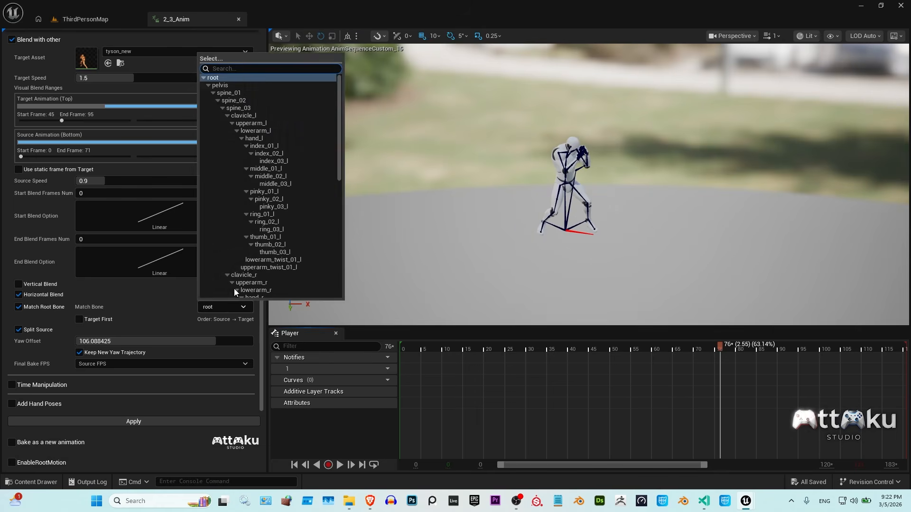
left_click(220, 85)
left_click_drag(710, 350, 862, 375)
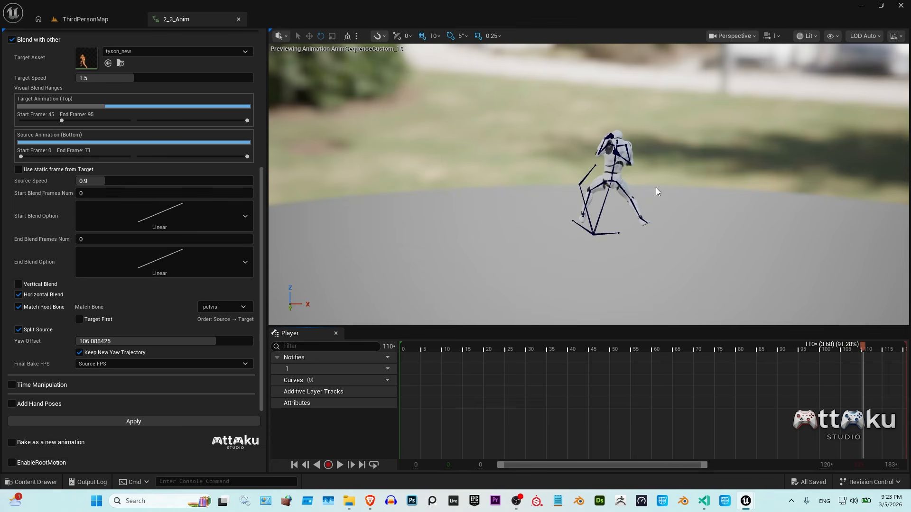
left_click_drag(818, 355, 574, 359)
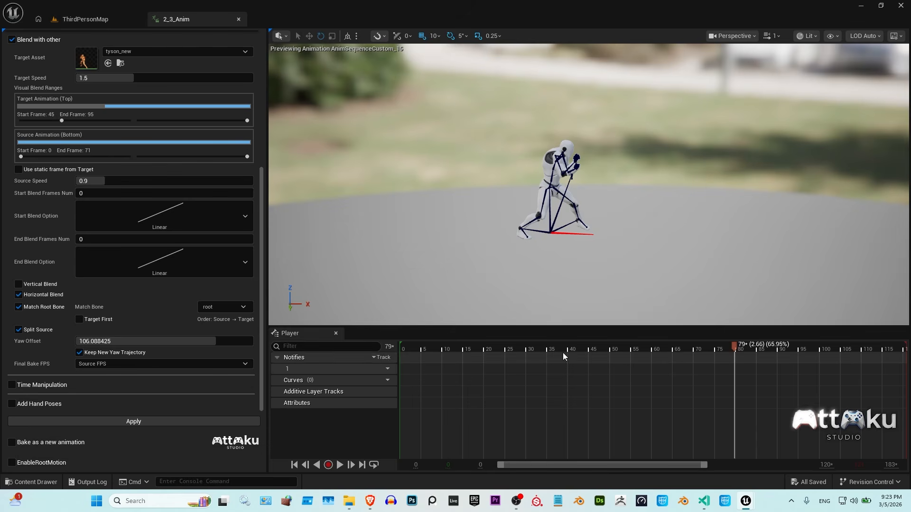
left_click_drag(563, 352, 418, 356)
- Set Final Bake FPS to 60 FPS and apply the blend, baking it as the new animation 2_3_Anim_bake60
scroll(162, 219, "up", 2)
scroll(183, 232, "down", 2)
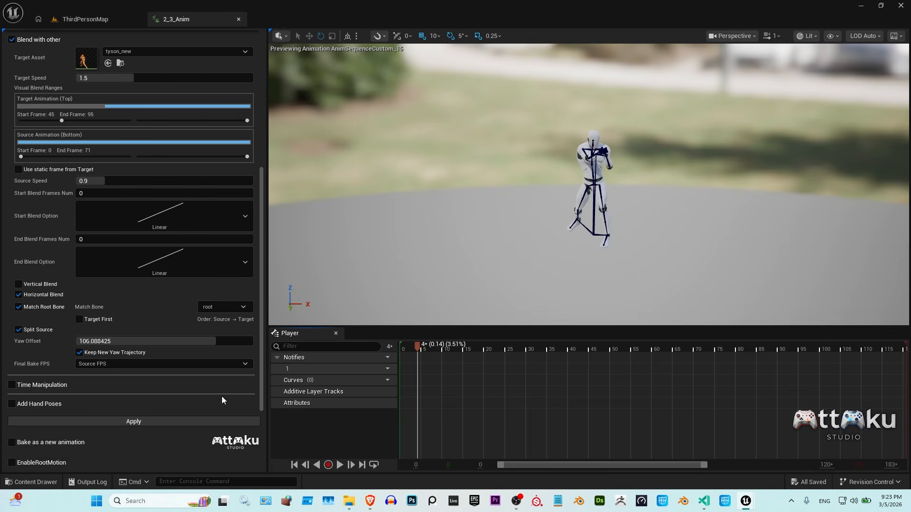
left_click(135, 366)
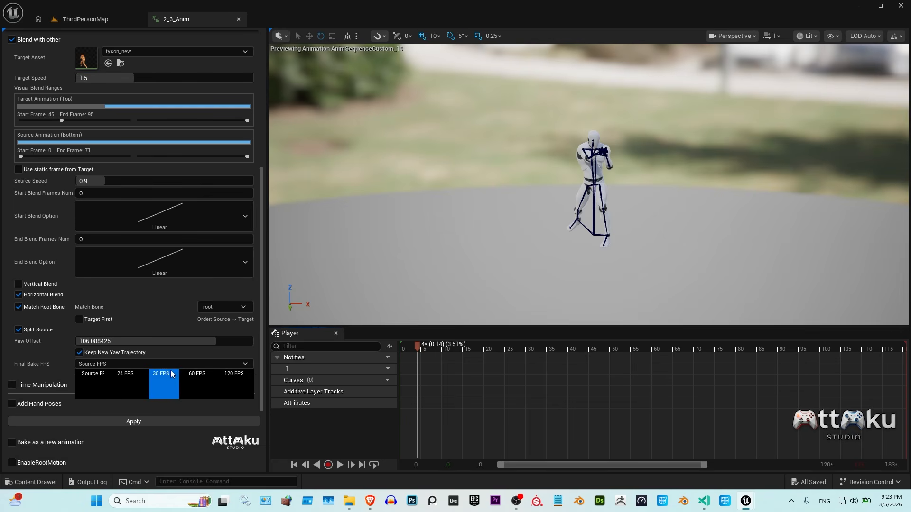
left_click(197, 376)
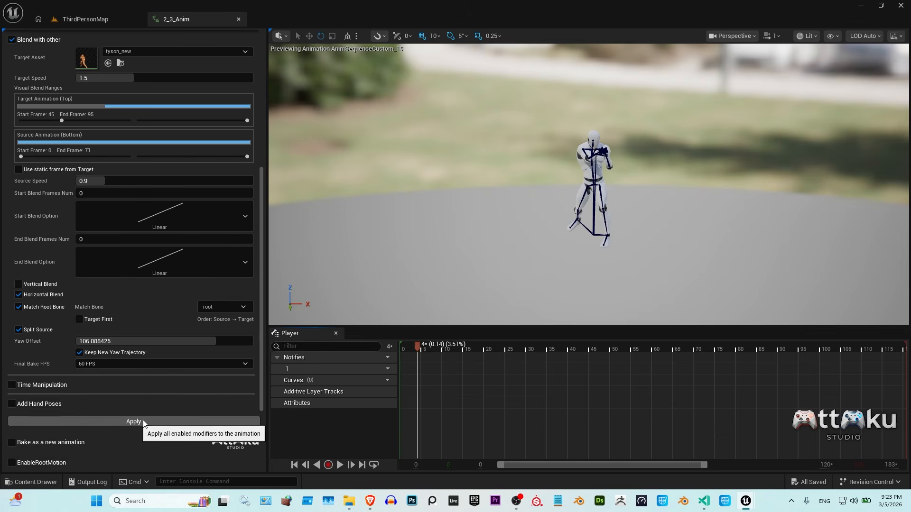
left_click(130, 423)
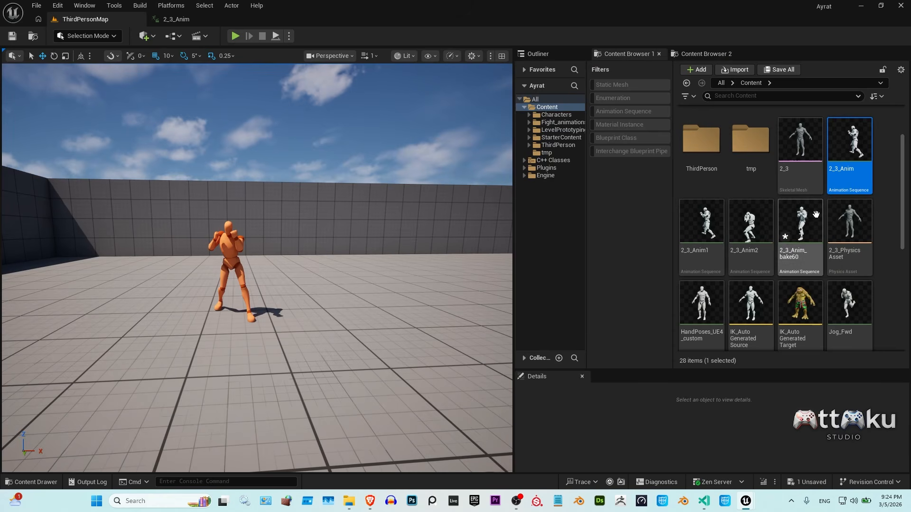
- Open the baked animation 2_3_Anim_bake60 from the Content folder, check its target frame rate, and close it
left_click(182, 20)
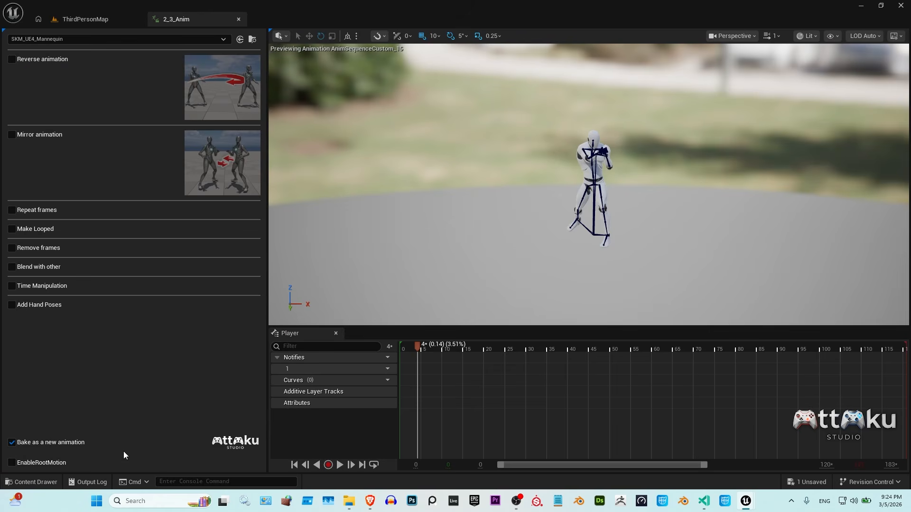
left_click(85, 19)
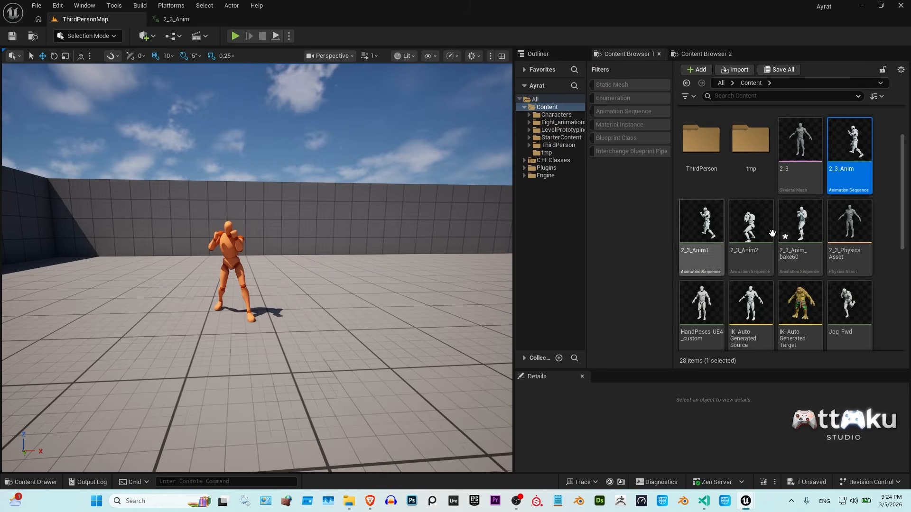
left_click(808, 226)
mouse_move(785, 261)
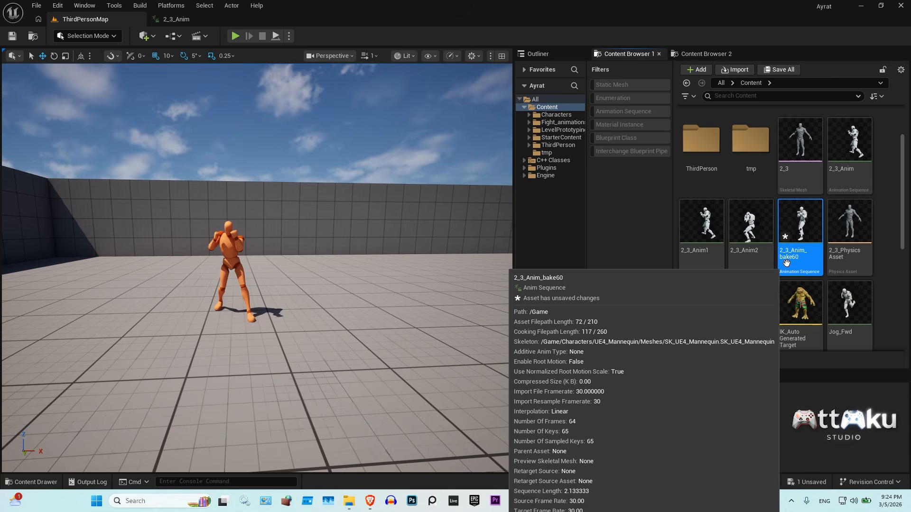
double_click(802, 228)
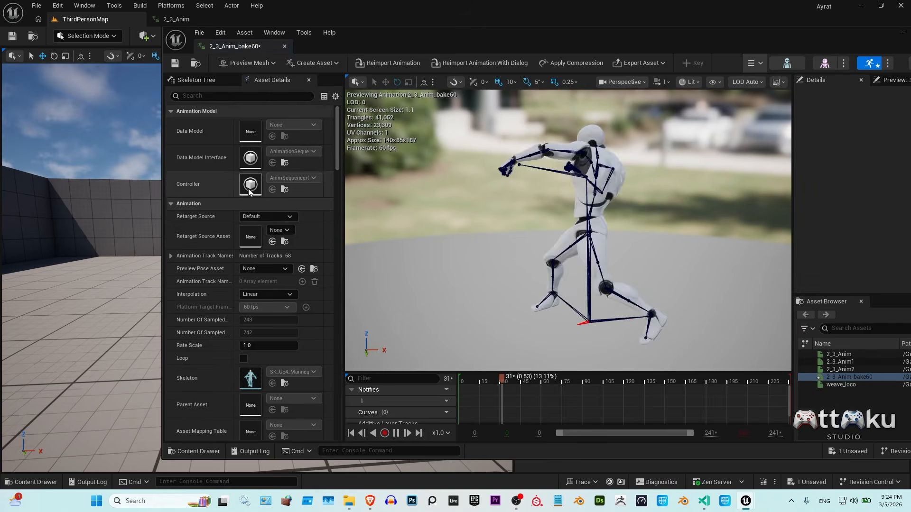
scroll(288, 238, "down", 3)
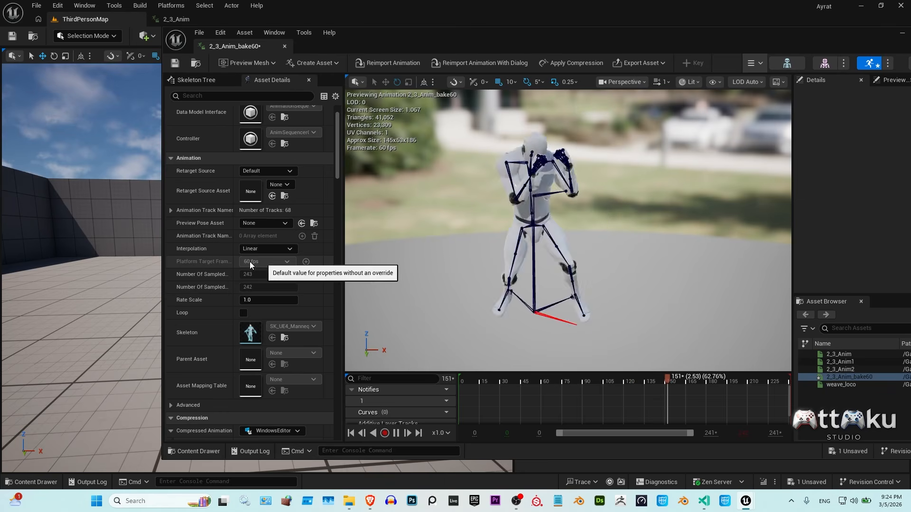
left_click(284, 47)
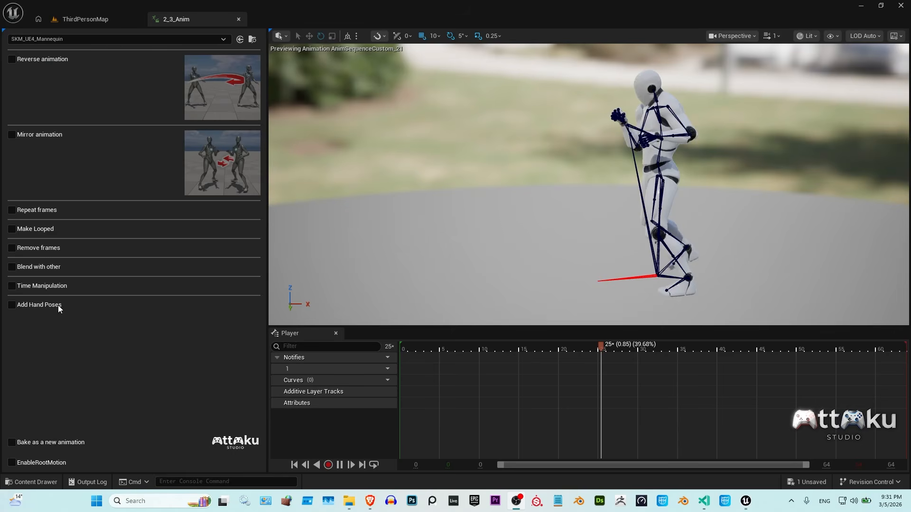
- Enable Add Hand Poses with the Custom Hand Pose Library option for 2_3_Anim and move the preview to frame 3
left_click(59, 307)
scroll(70, 322, "down", 3)
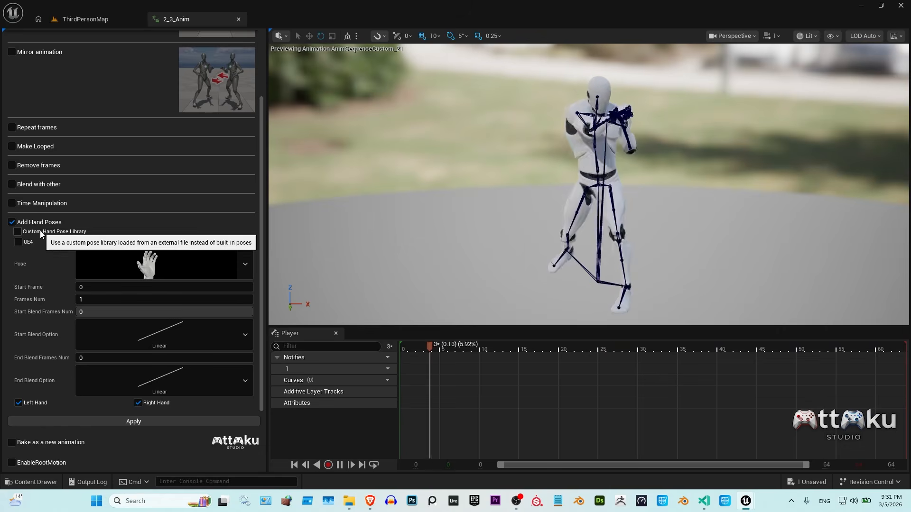
left_click(39, 231)
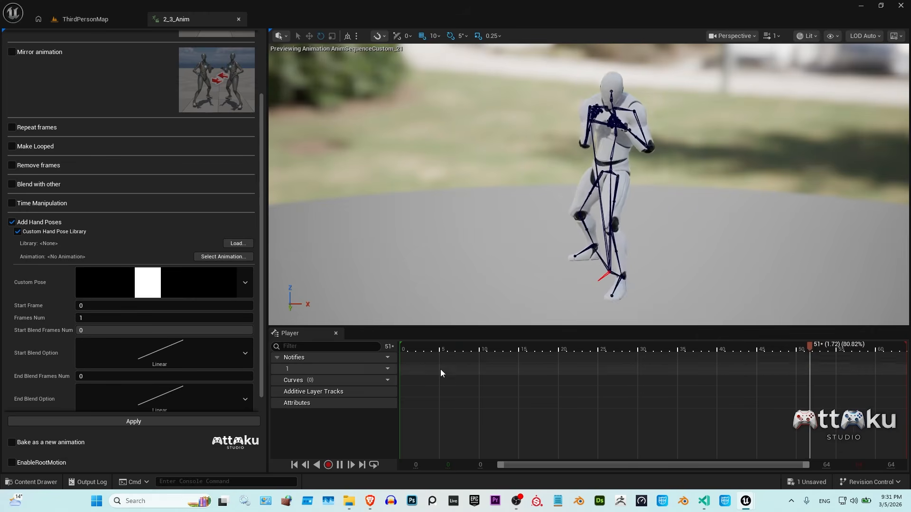
left_click(430, 352)
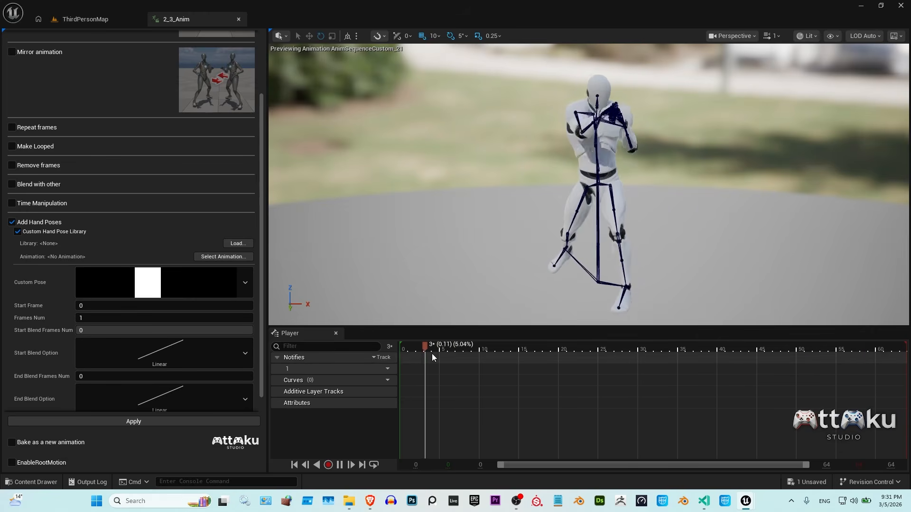
- Find the HandPoses_UE4_custom animation sequence in the Content folder and open it
left_click(88, 19)
scroll(748, 248, "down", 1)
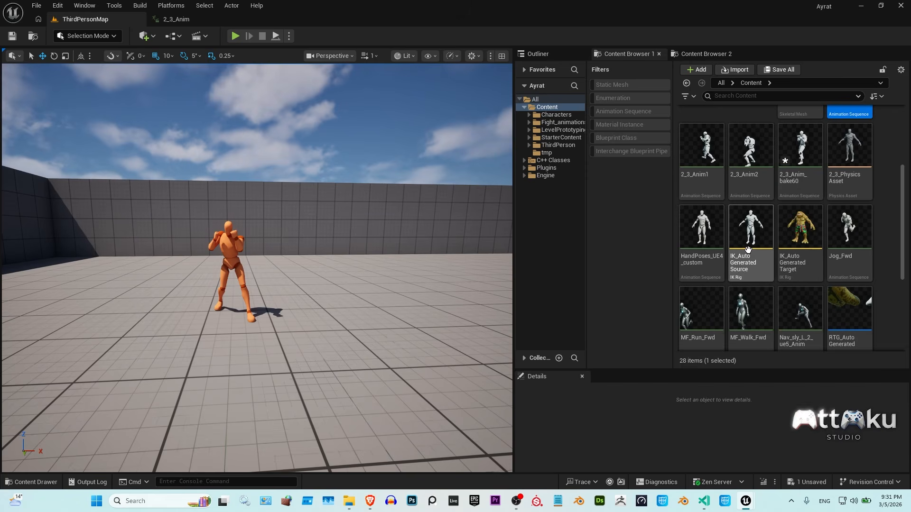
scroll(801, 237, "up", 1)
scroll(801, 247, "down", 2)
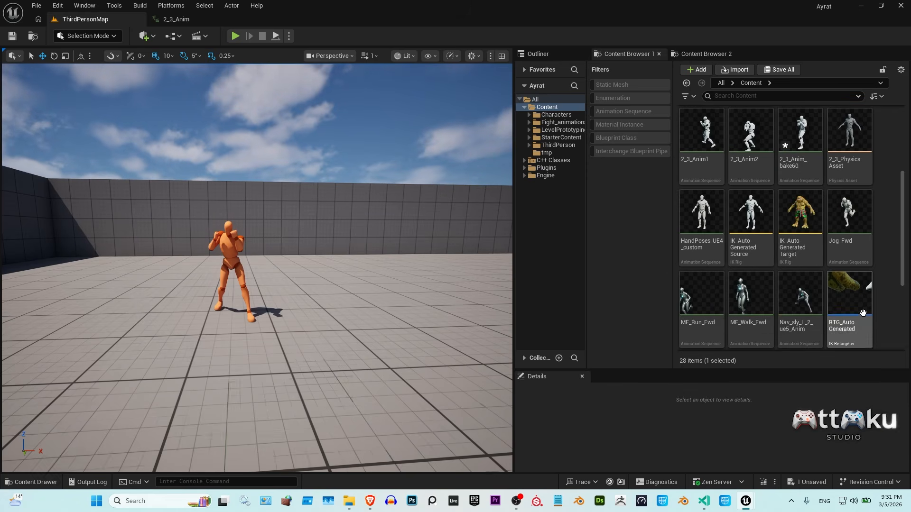
scroll(802, 273, "up", 1)
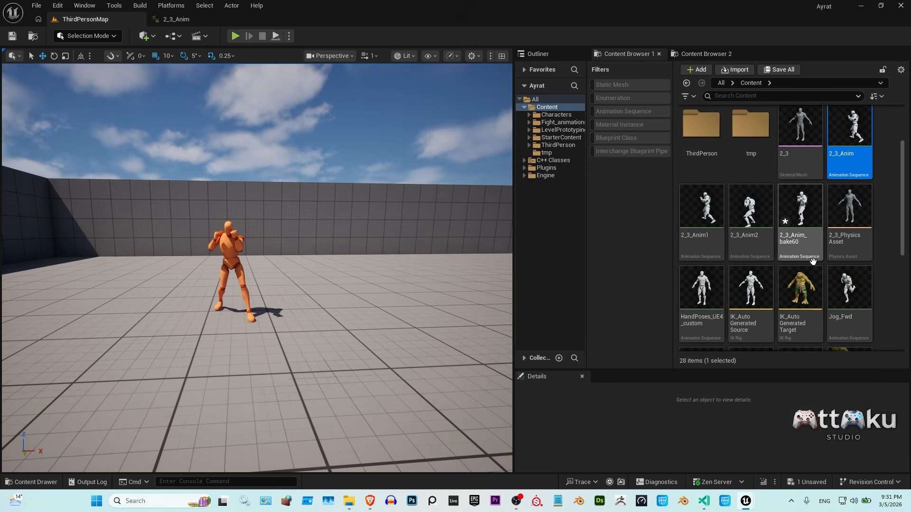
left_click(694, 285)
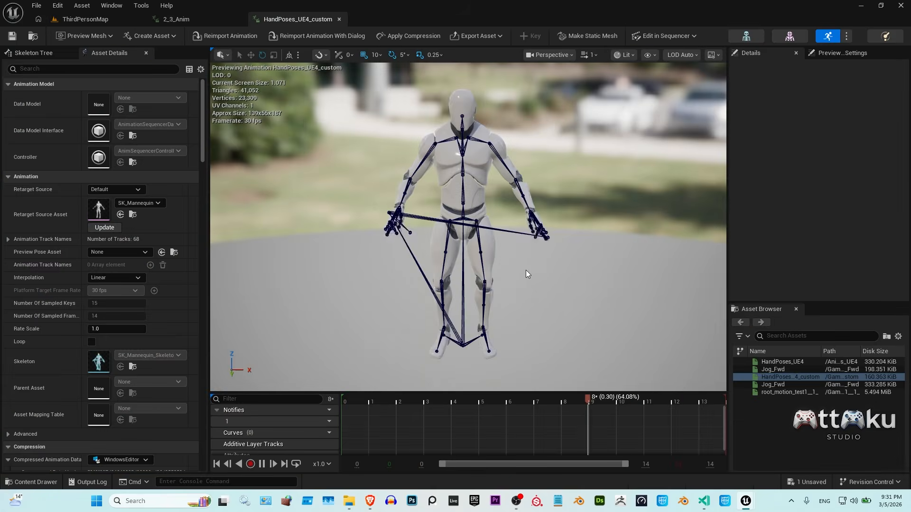
- Scrub through the HandPoses_UE4_custom frames and examine the character's hand poses up close
scroll(526, 270, "up", 4)
left_click_drag(356, 399, 633, 409)
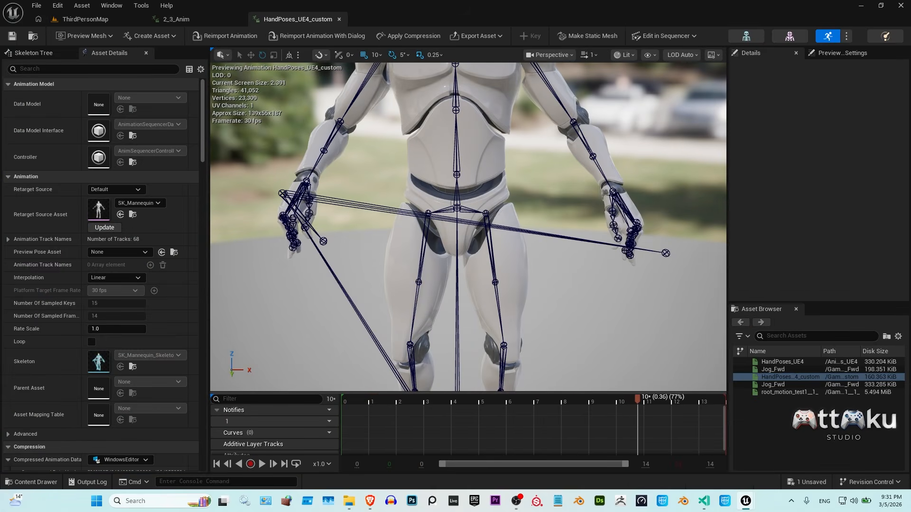
scroll(506, 193, "down", 3)
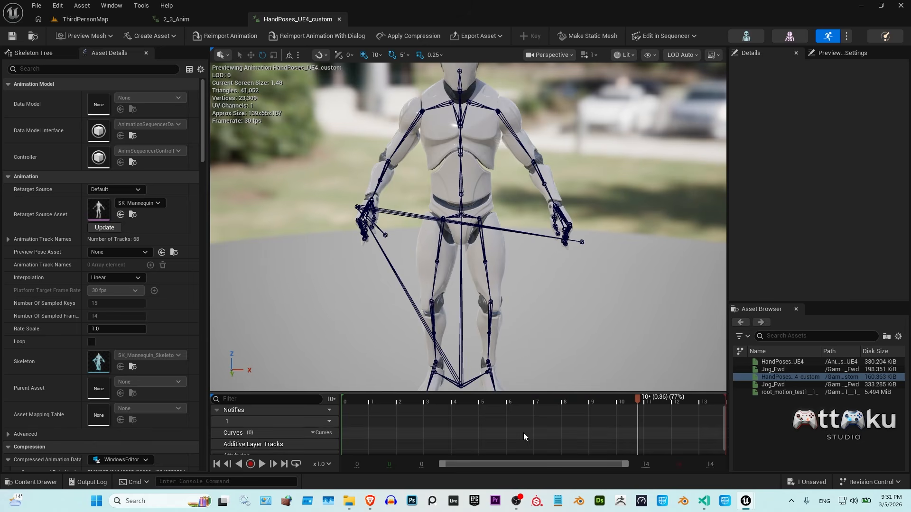
- Hide the skeleton by setting Bone Drawing to None and return the HandPoses_UE4_custom preview to frame 0
left_click(648, 55)
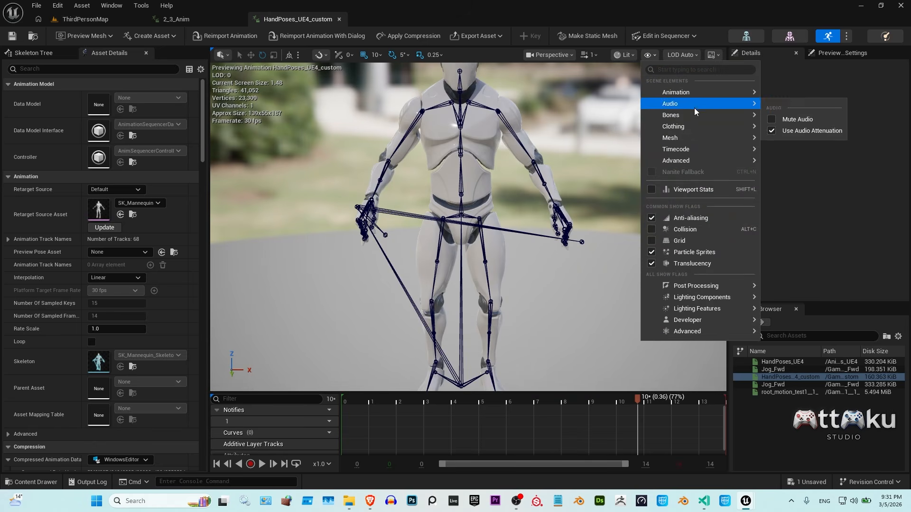
mouse_move(676, 116)
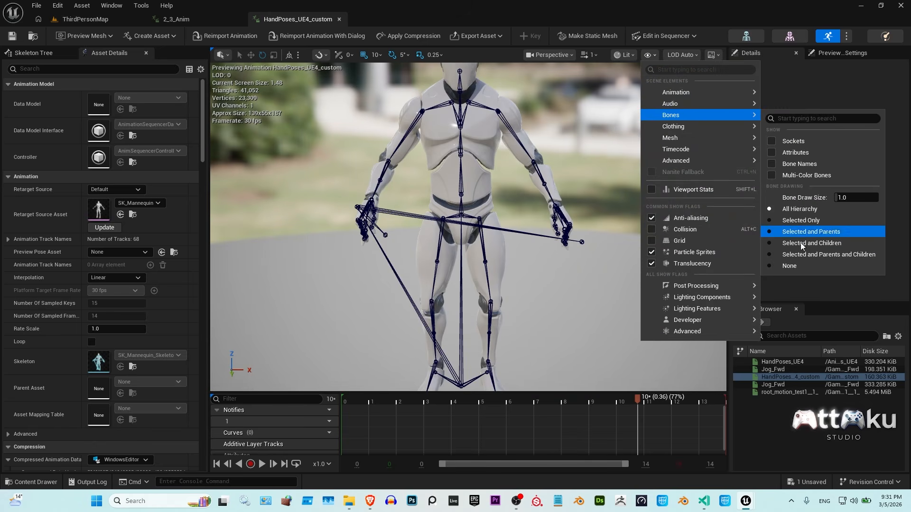
left_click(795, 265)
scroll(584, 243, "up", 3)
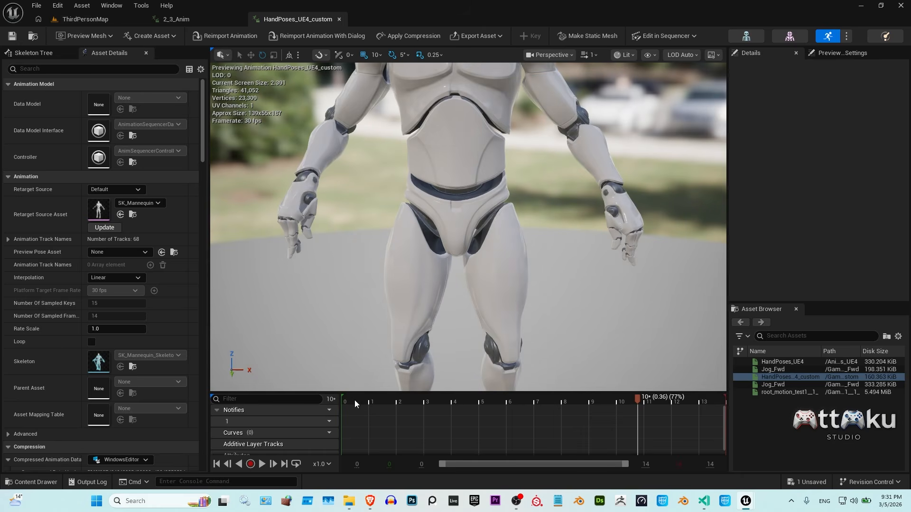
left_click_drag(636, 400, 331, 413)
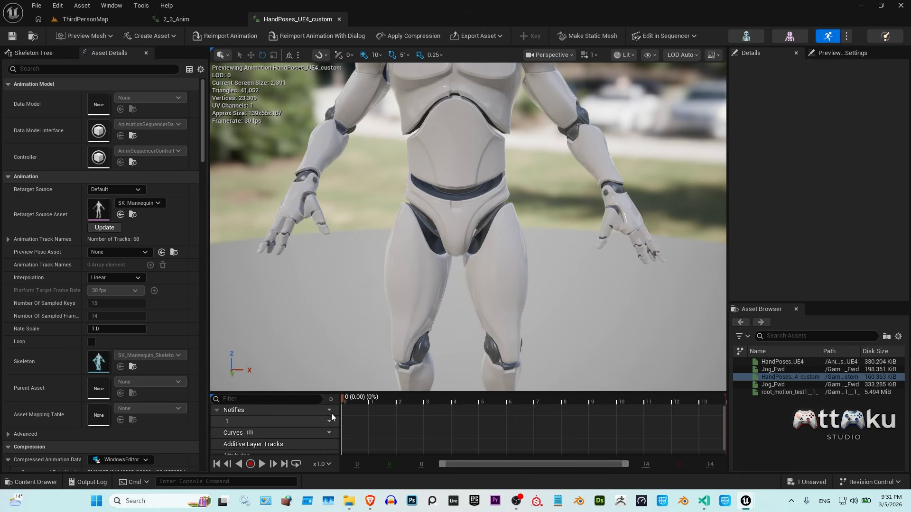
left_click_drag(448, 411, 338, 418)
- Frame one of the mannequin's hands up close at frame 0 and capture a screenshot of its pose
scroll(597, 254, "up", 5)
scroll(598, 255, "down", 5)
mouse_move(601, 254)
right_mouse_down()
mouse_move(602, 266)
mouse_move(555, 268)
mouse_move(612, 268)
mouse_move(569, 266)
mouse_move(609, 249)
right_mouse_up()
key("d")
key("a")
key("w")
key("s")
scroll(601, 254, "down", 1)
key("d")
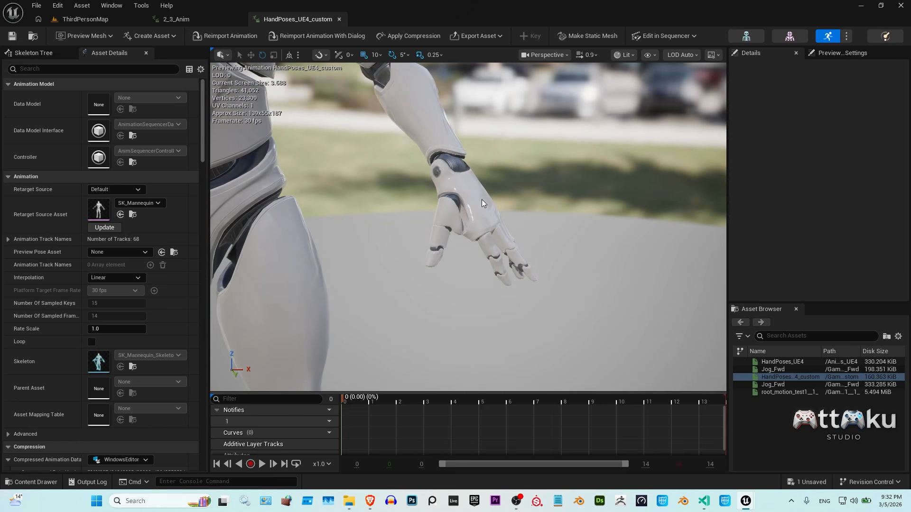
key("super+shift+s")
left_click_drag(388, 133, 589, 325)
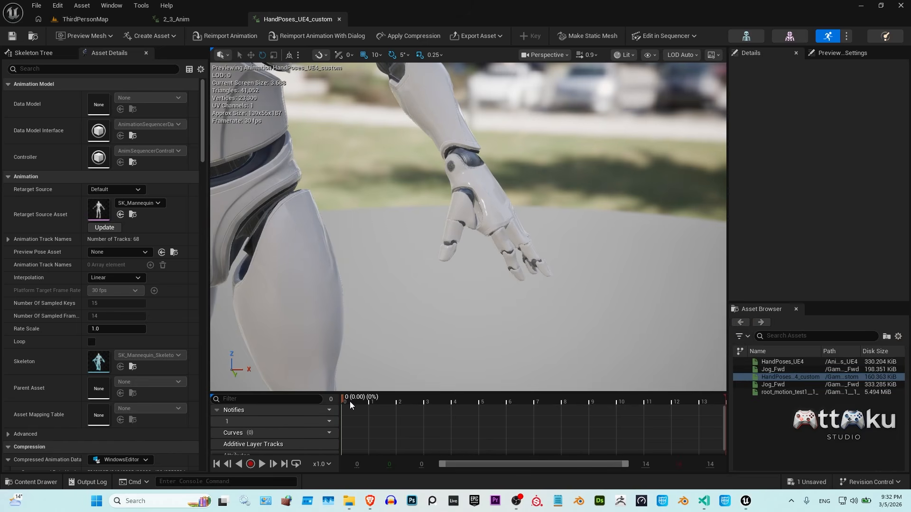
- Move the preview to about frame 1 and capture a screenshot of the same hand's pose
left_click_drag(349, 399, 374, 411)
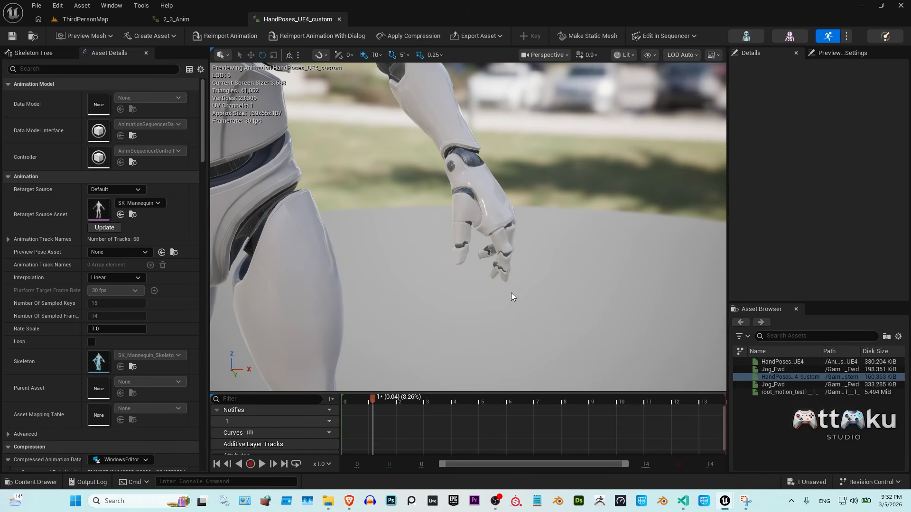
key("super+shift+s")
mouse_move(389, 131)
left_mouse_down()
mouse_move(536, 296)
mouse_move(595, 325)
left_mouse_up()
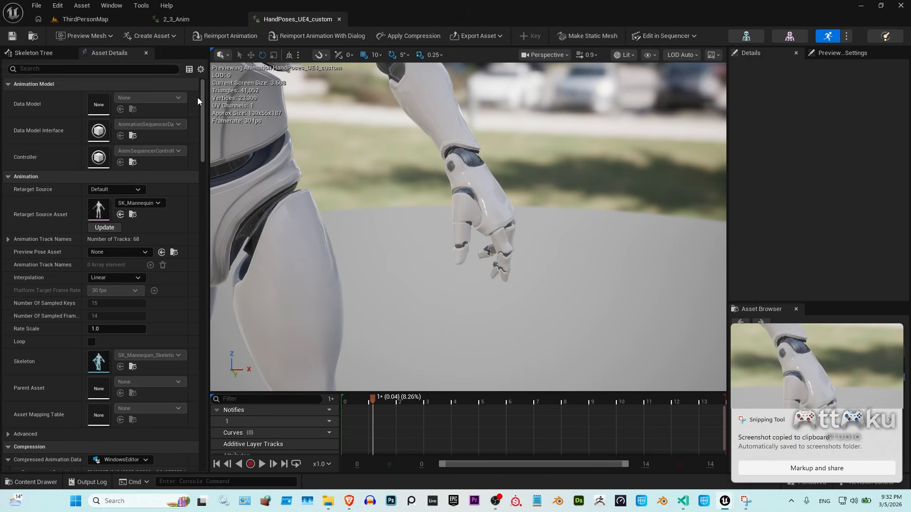
- Switch to 2_3_Anim and choose HandPoses_UE4_custom as the custom hand pose animation
left_click(196, 22)
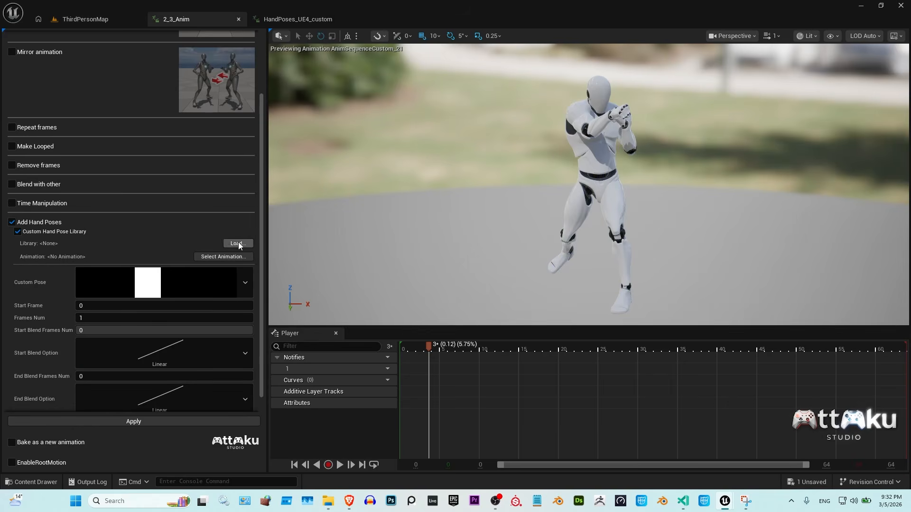
left_click(228, 256)
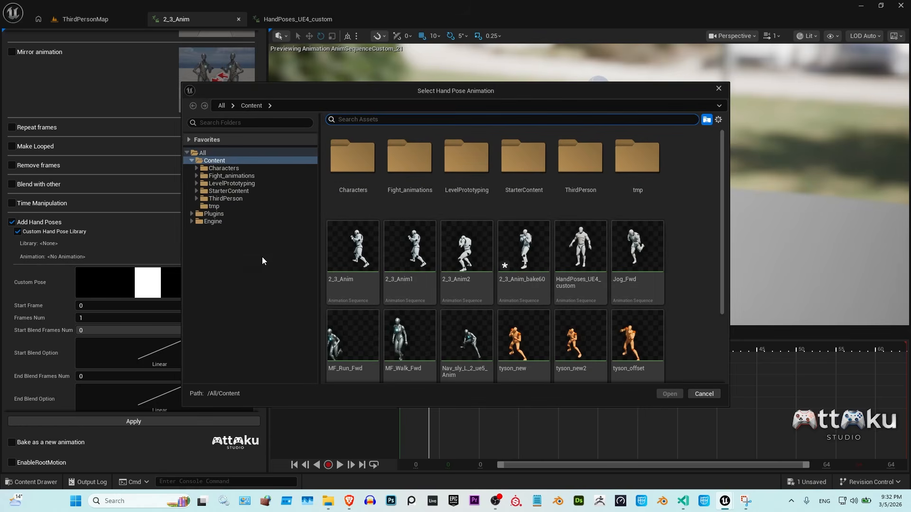
double_click(570, 247)
- Assign Screenshot 2026-03-05 213216.png from the Screenshots folder as the thumbnail for custom pose 0
left_click(245, 323)
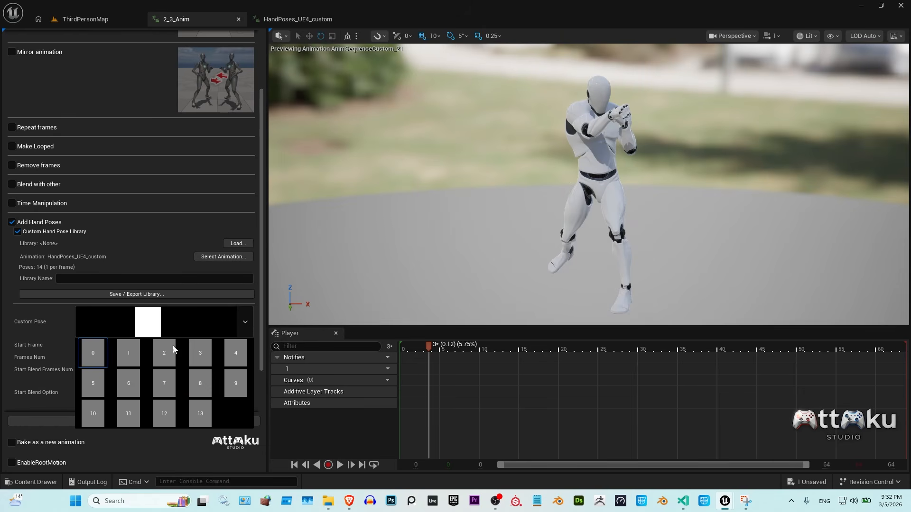
left_click(86, 359)
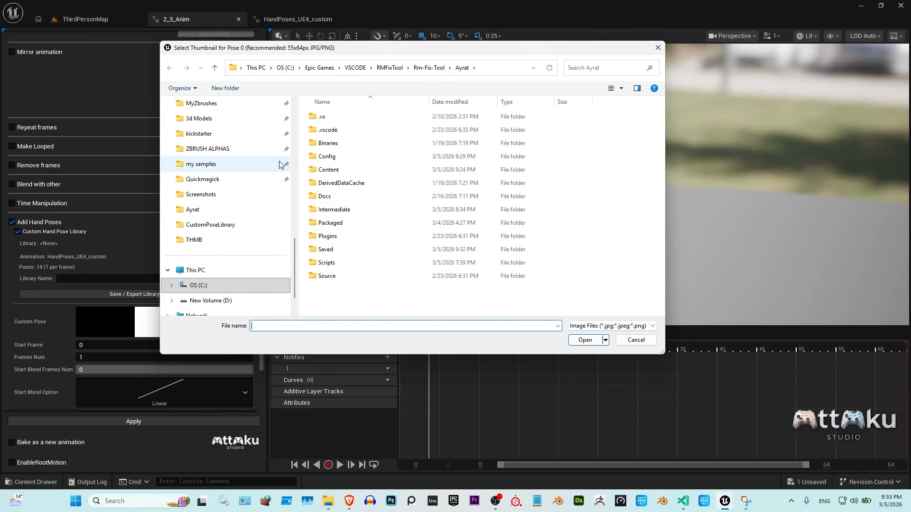
scroll(226, 173, "up", 5)
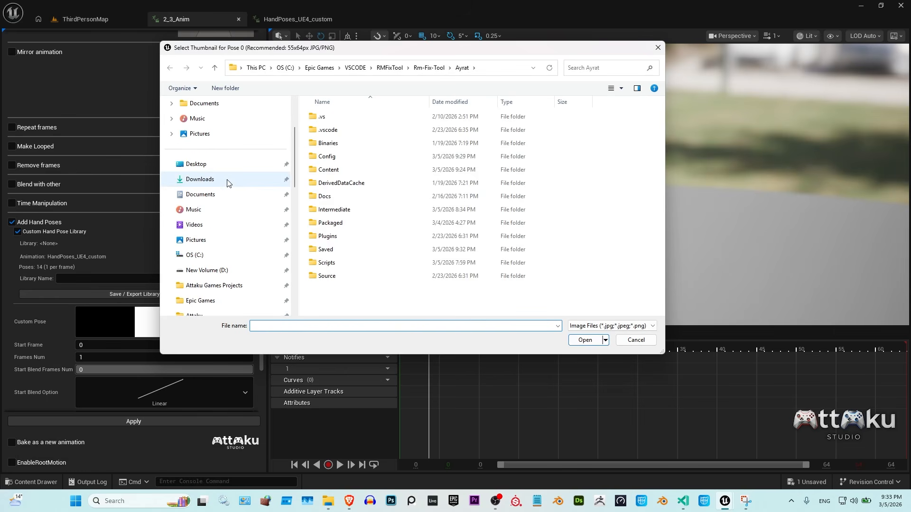
left_click(216, 138)
double_click(389, 221)
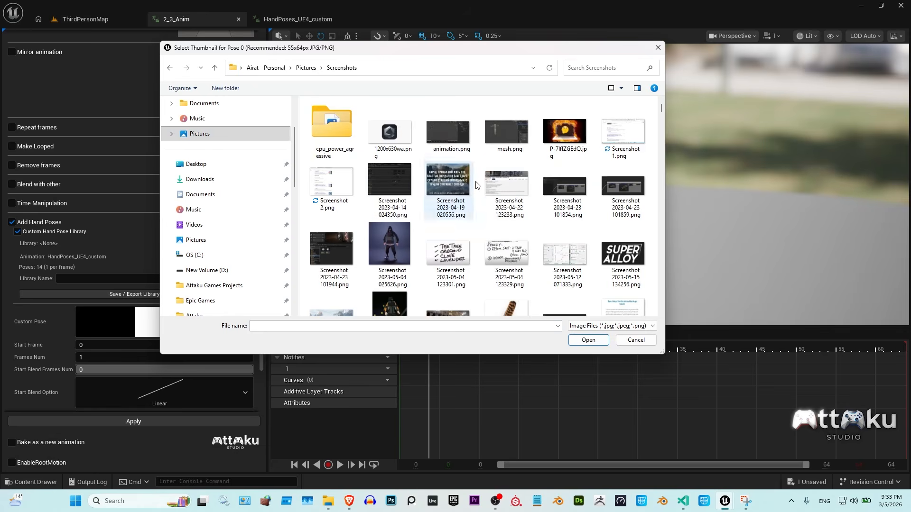
left_click_drag(661, 118, 655, 296)
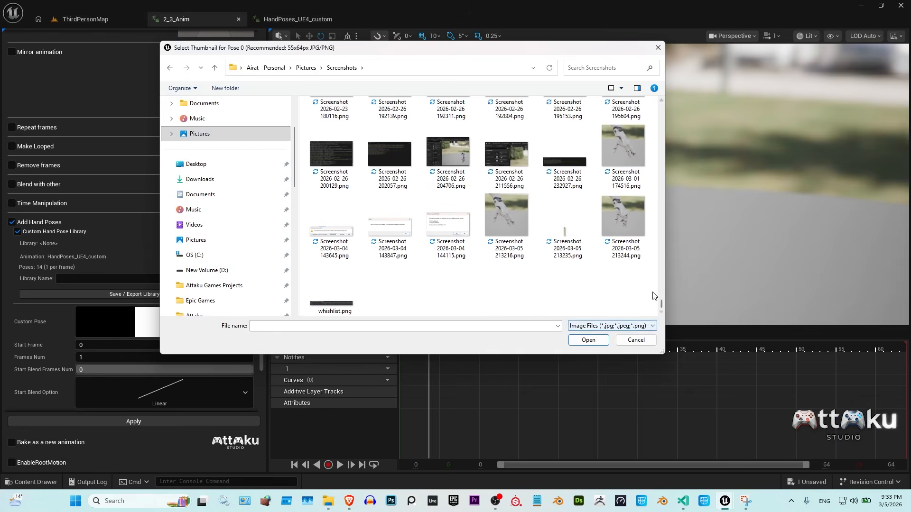
double_click(521, 215)
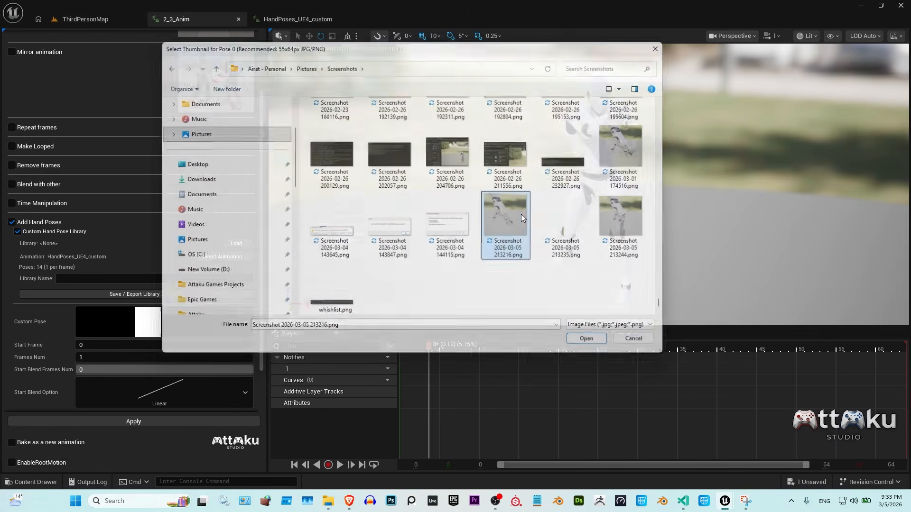
scroll(213, 328, "down", 1)
- Select custom pose 1 and assign it the thumbnail Screenshot 2026-03-05 213244.png from the Screenshots folder
left_click(239, 318)
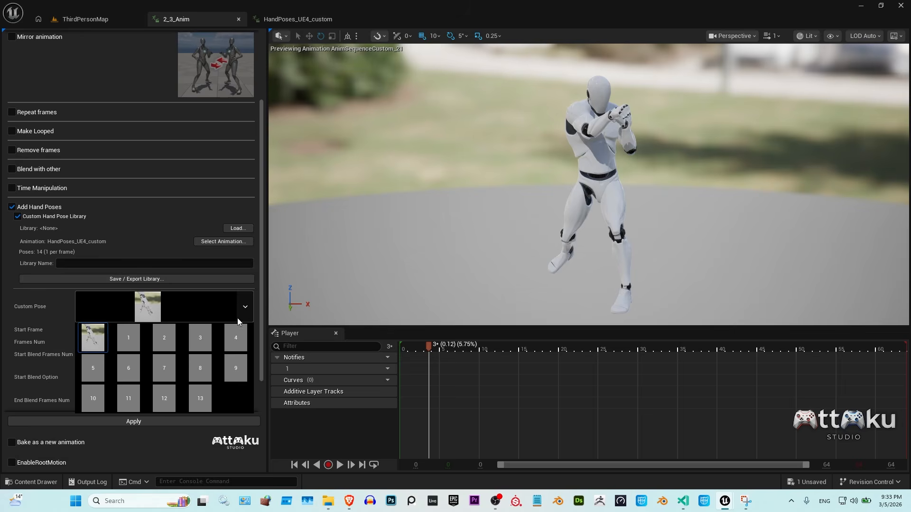
left_click(127, 341)
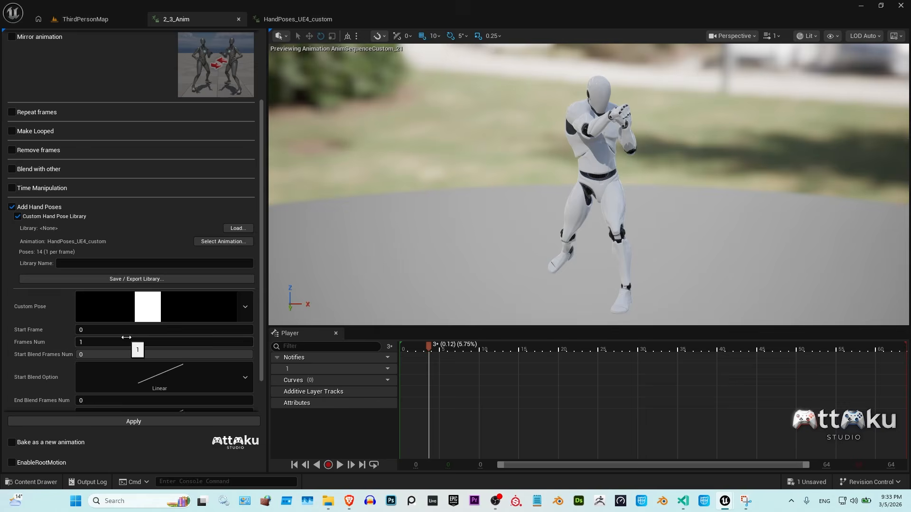
left_click(245, 307)
left_click(120, 346)
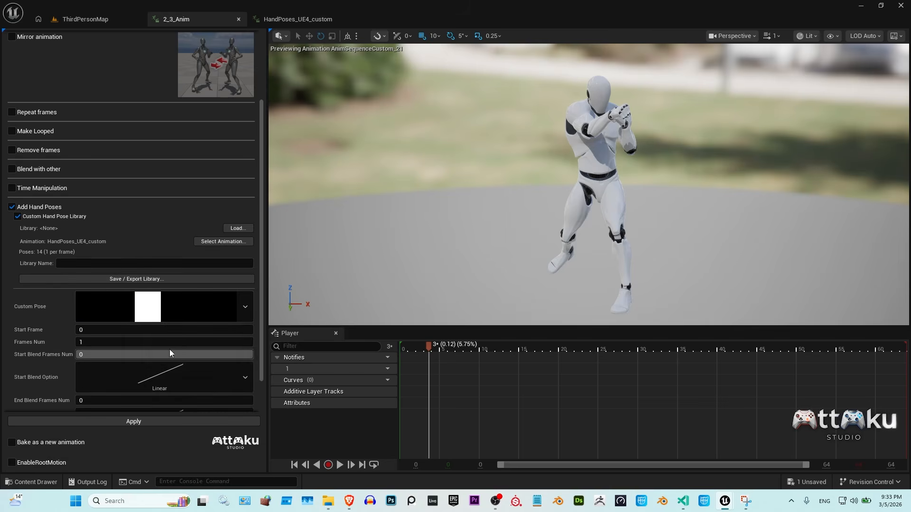
scroll(226, 219, "up", 8)
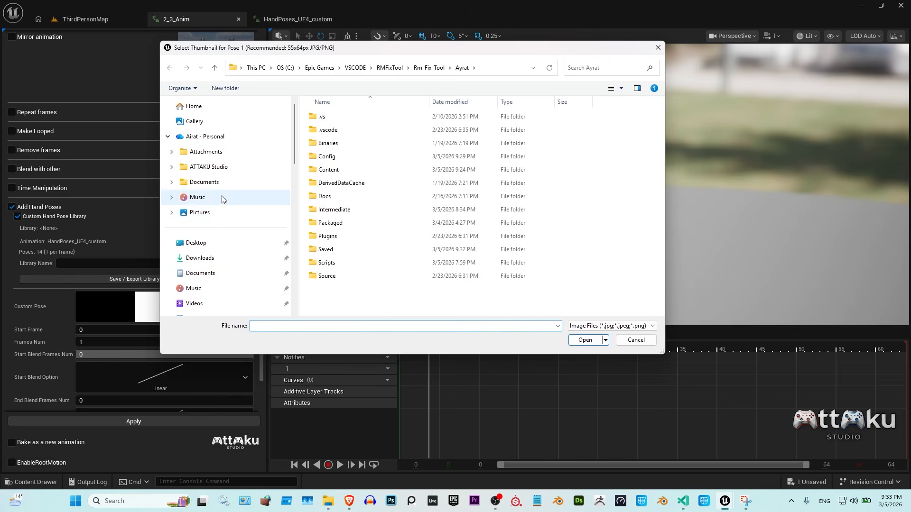
left_click(226, 212)
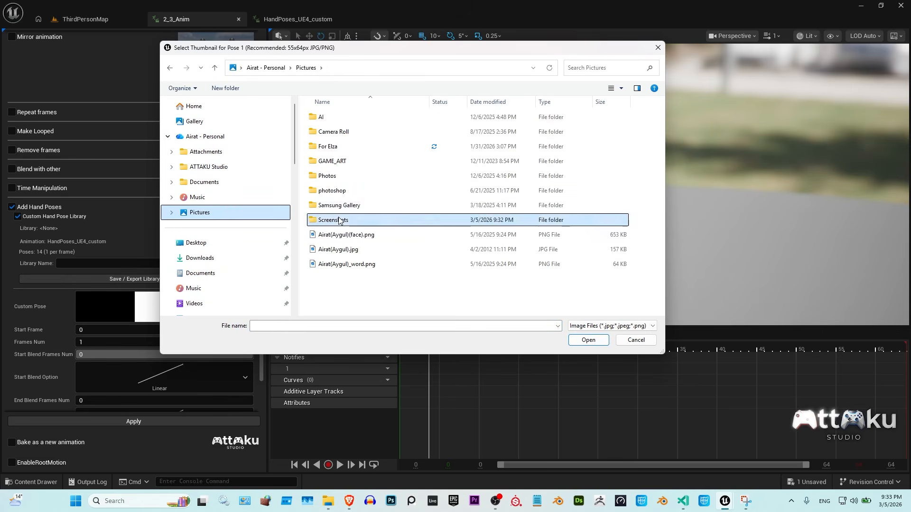
double_click(376, 219)
left_click_drag(661, 110, 670, 307)
double_click(626, 216)
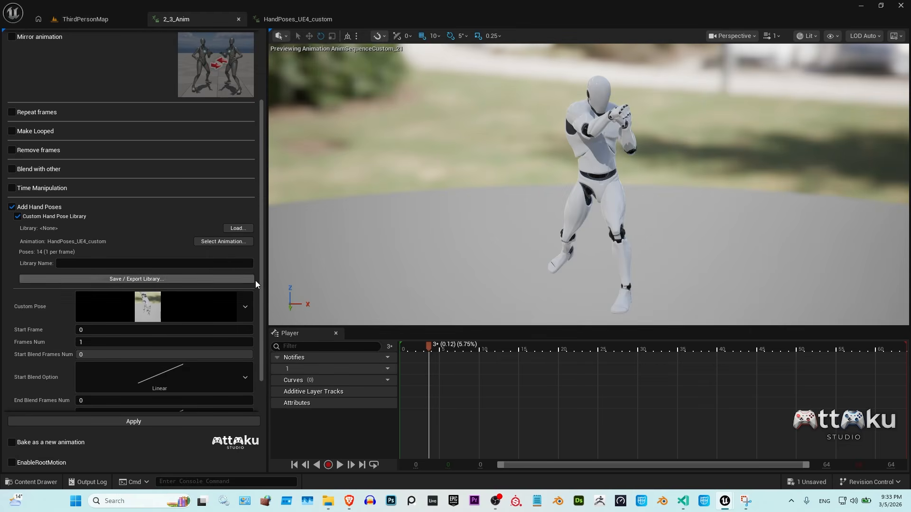
- Review the custom pose thumbnails and set the hand pose's Frames Num to 64
left_click_drag(261, 276, 261, 320)
left_click(163, 267)
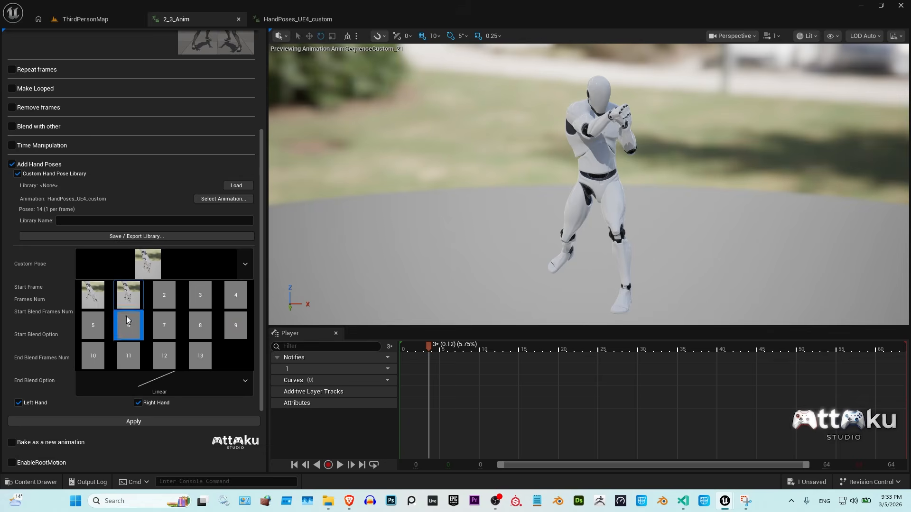
left_click(422, 348)
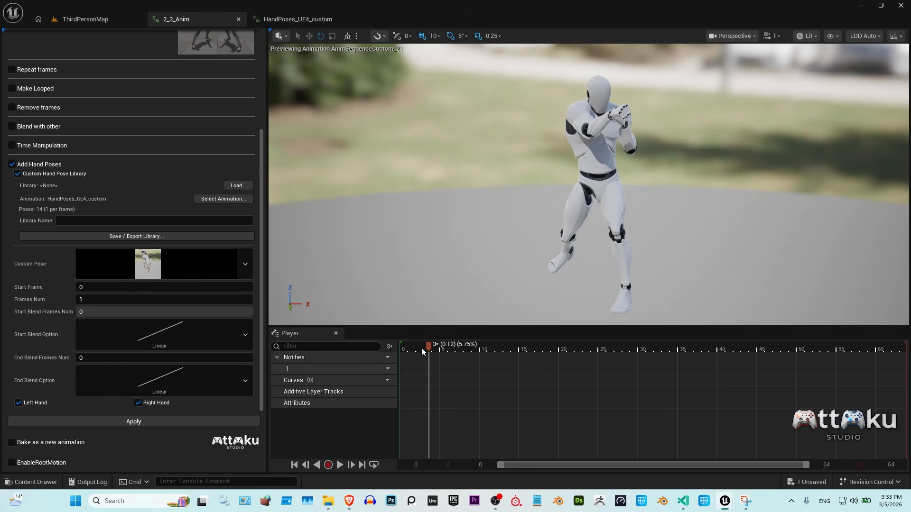
left_click(106, 299)
type("64")
key("Return")
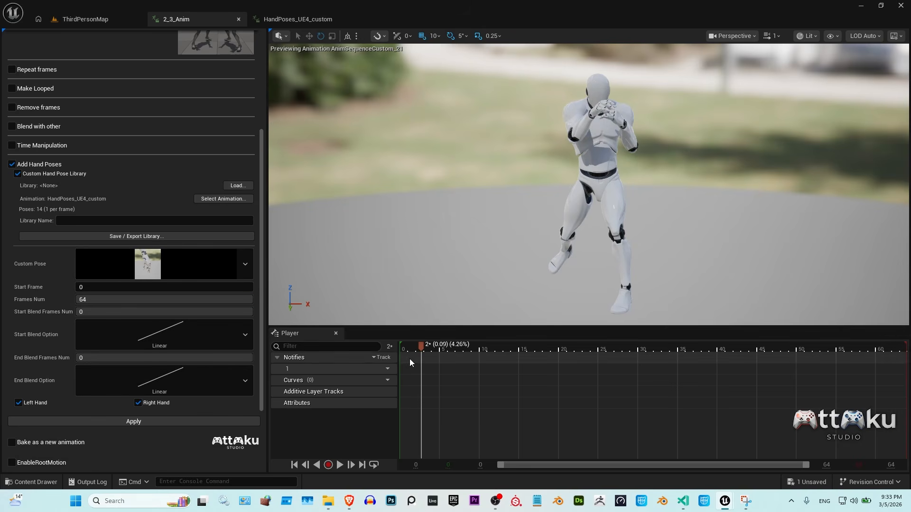
- Scrub through 2_3_Anim to check the hand pose over the frames and return the preview to frame 0
left_click(464, 354)
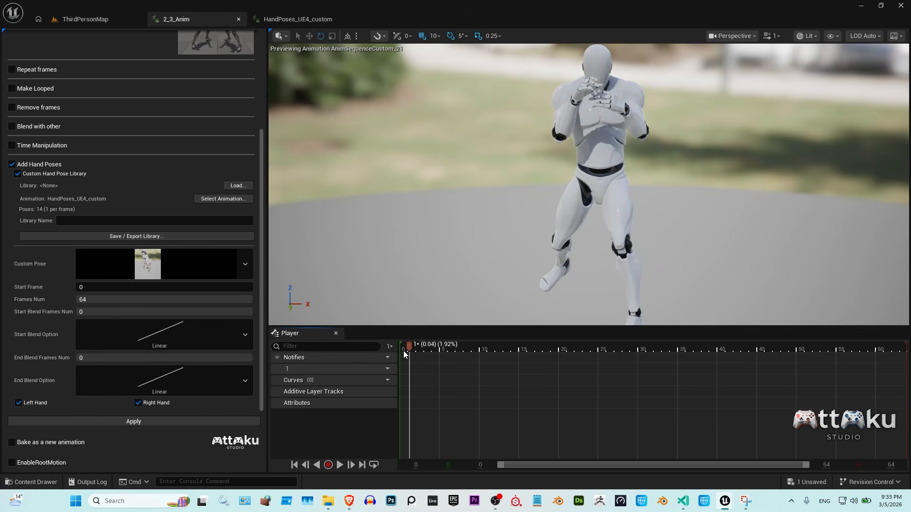
left_click_drag(463, 355, 637, 373)
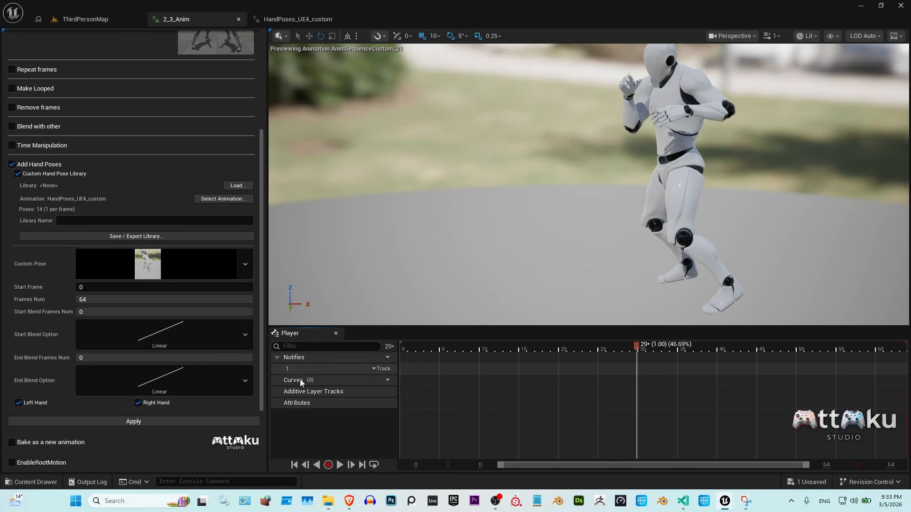
left_click(416, 348)
left_click_drag(415, 345, 397, 343)
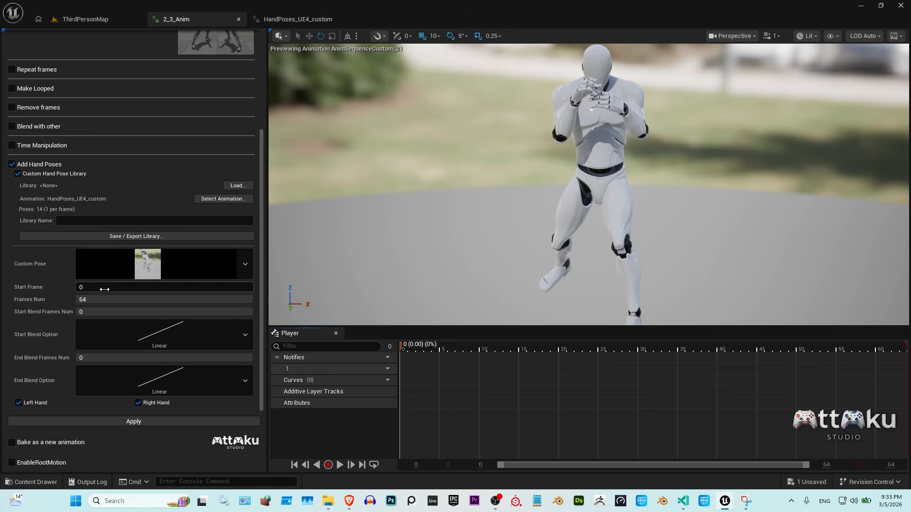
- Try custom poses 2 and 3 on the animation's hands, finishing with custom pose 8
left_click(243, 265)
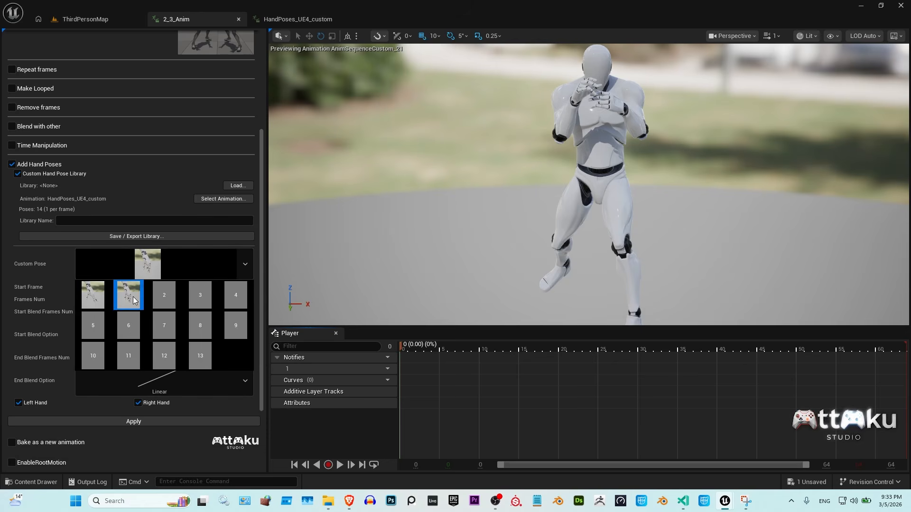
left_click(170, 296)
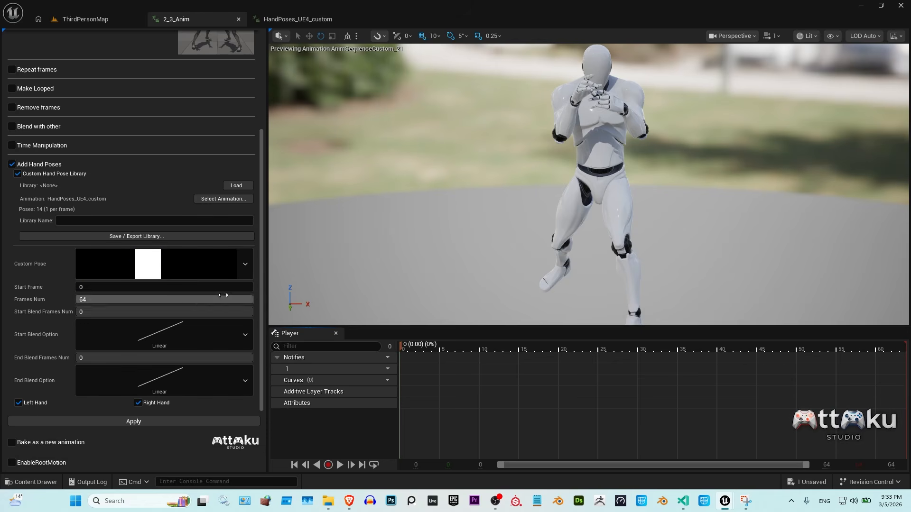
left_click(245, 263)
left_click(201, 296)
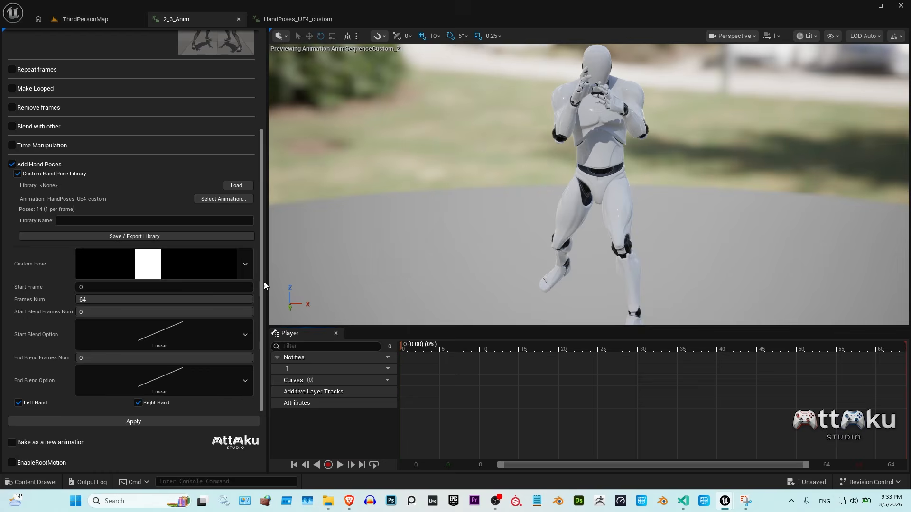
left_click(245, 263)
left_click(195, 331)
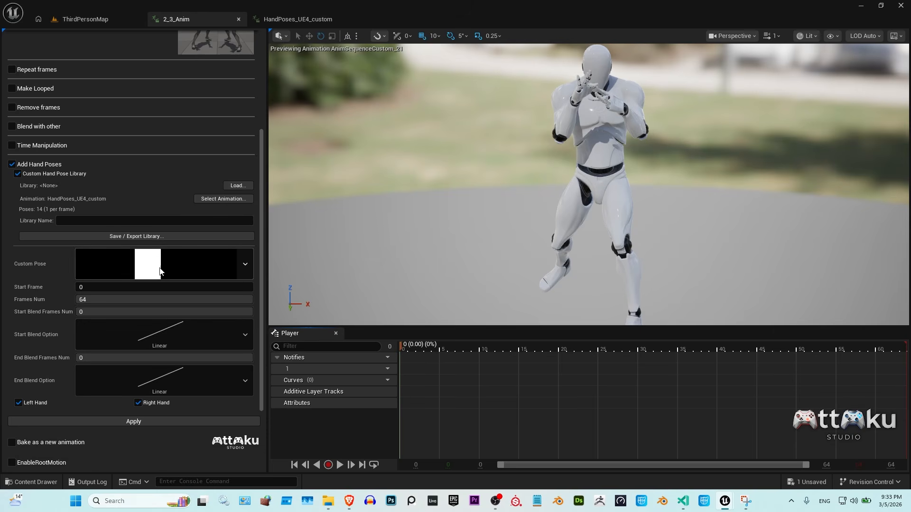
left_click(243, 274)
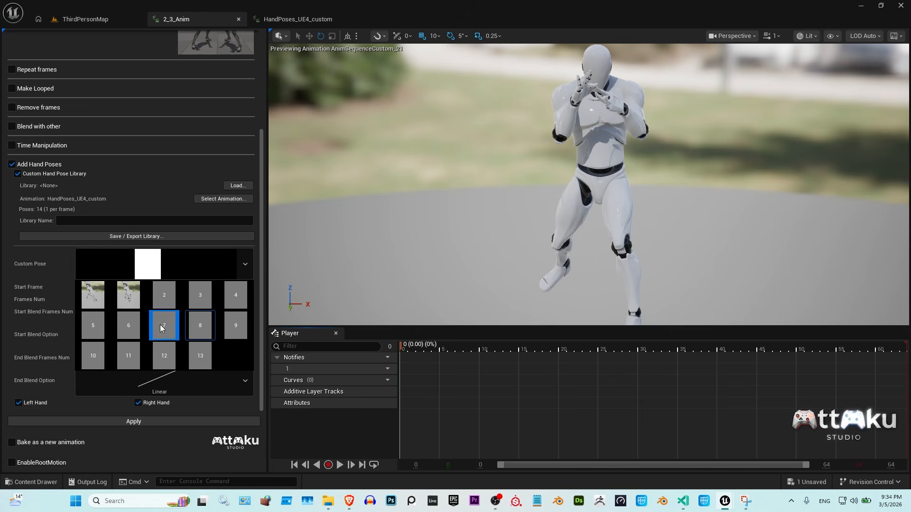
left_click(178, 236)
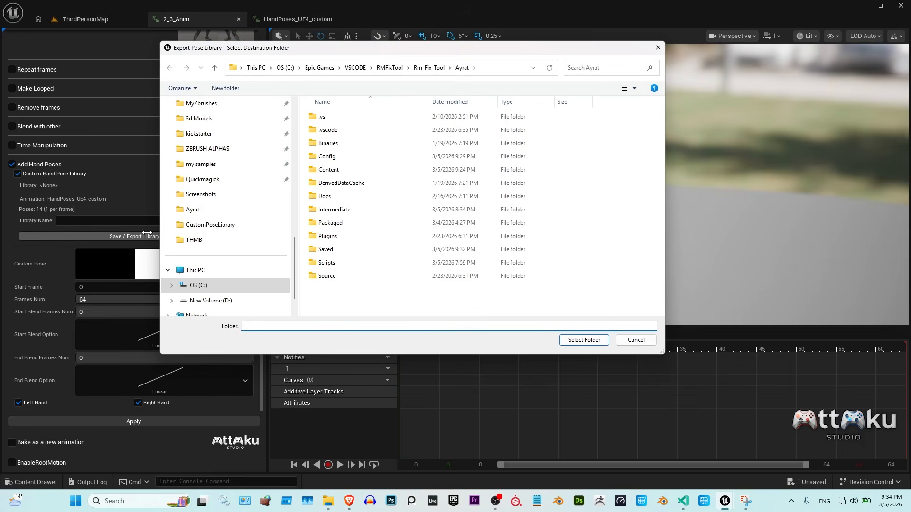
left_click(636, 340)
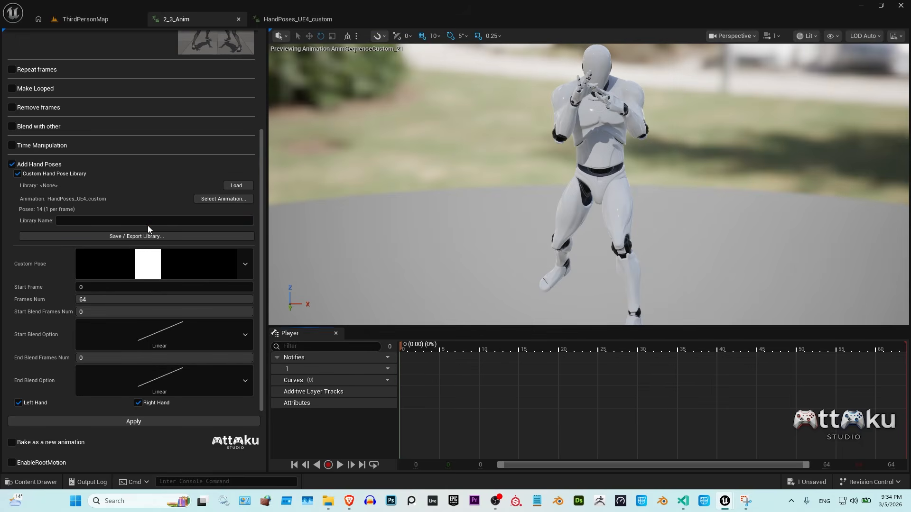
- Name the hand pose library "poses custom" and export it to the Poses folder on the Desktop
left_click(147, 222)
type("poses custom")
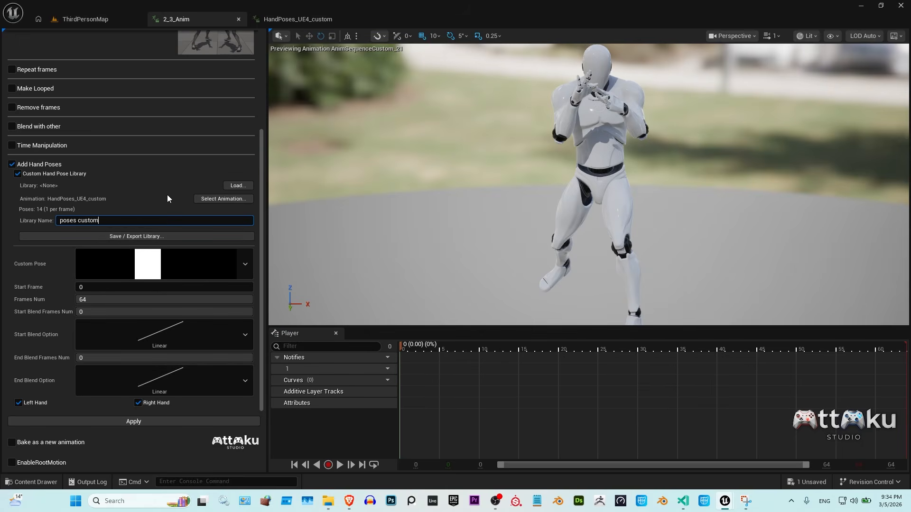
left_click(150, 236)
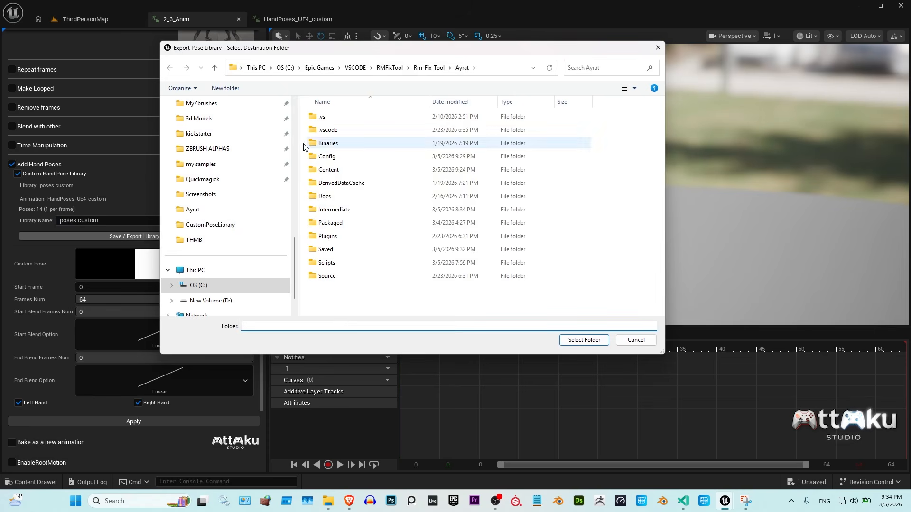
left_click(196, 228)
double_click(332, 119)
left_click(585, 340)
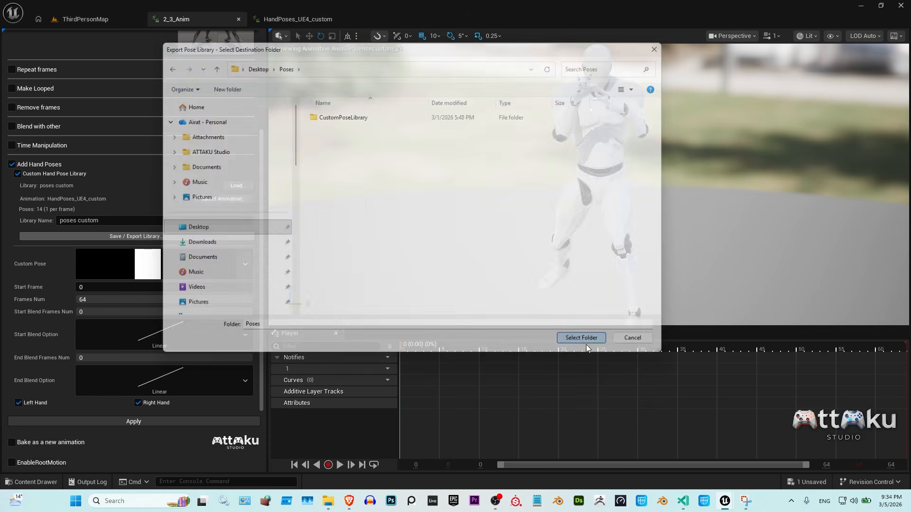
left_click(506, 266)
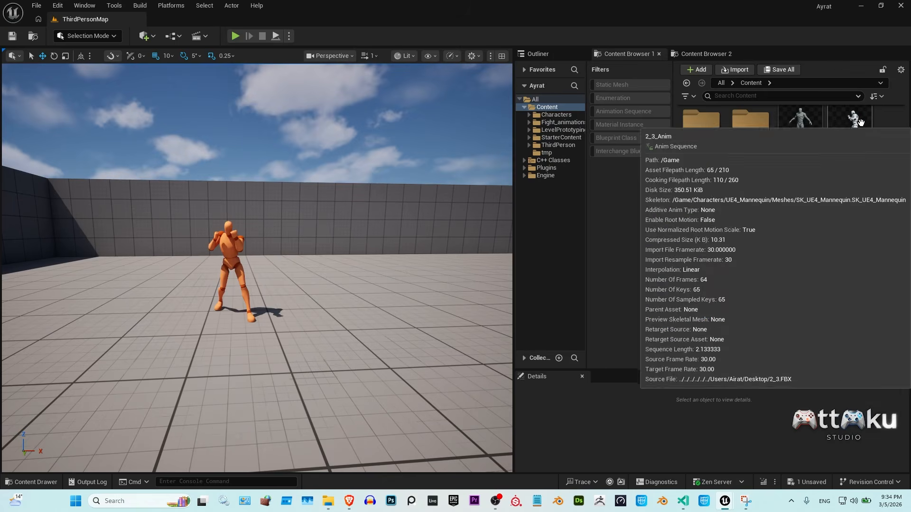
- Reopen the 2_3_Anim sequence in the animation editing plugin and enable Add Hand Poses with the Custom Hand Pose Library option
right_click(859, 122)
left_click(790, 219)
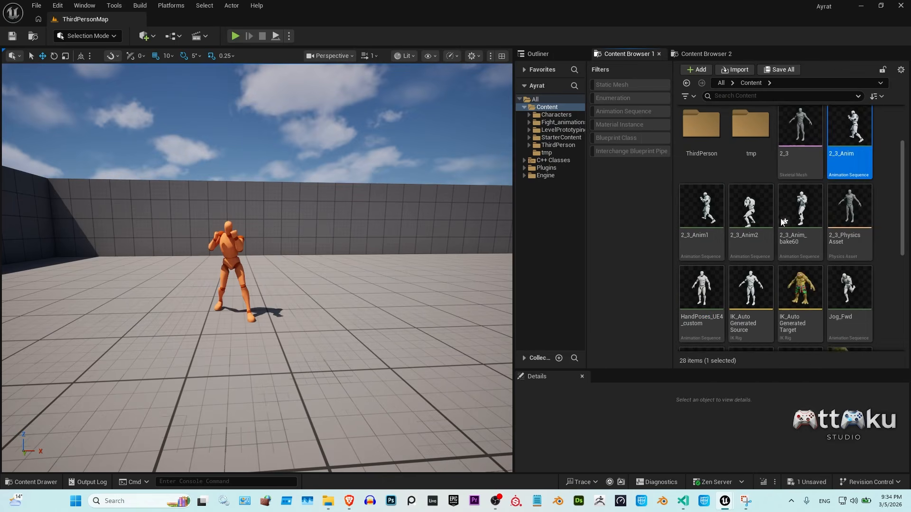
left_click(47, 306)
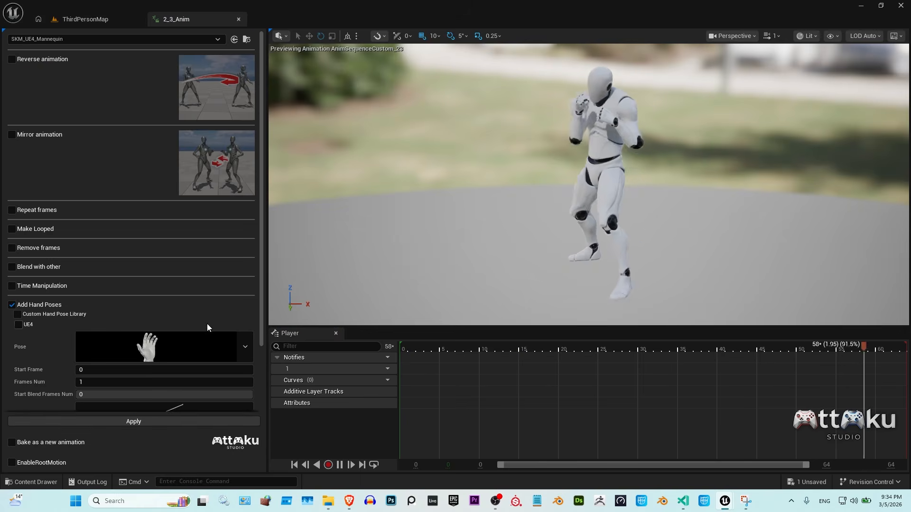
scroll(207, 324, "down", 2)
left_click(39, 239)
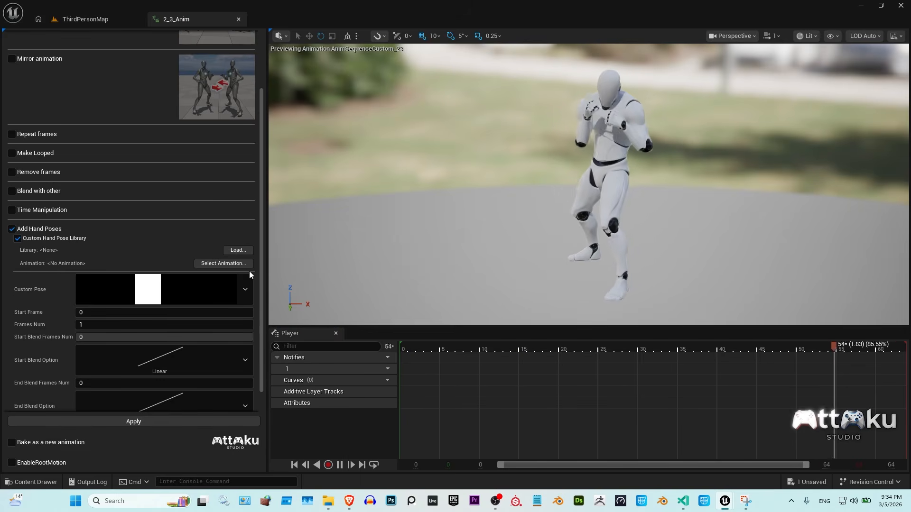
- Load the exported pose library file poses custom.amplib from the poses custom folder
left_click(237, 250)
double_click(335, 131)
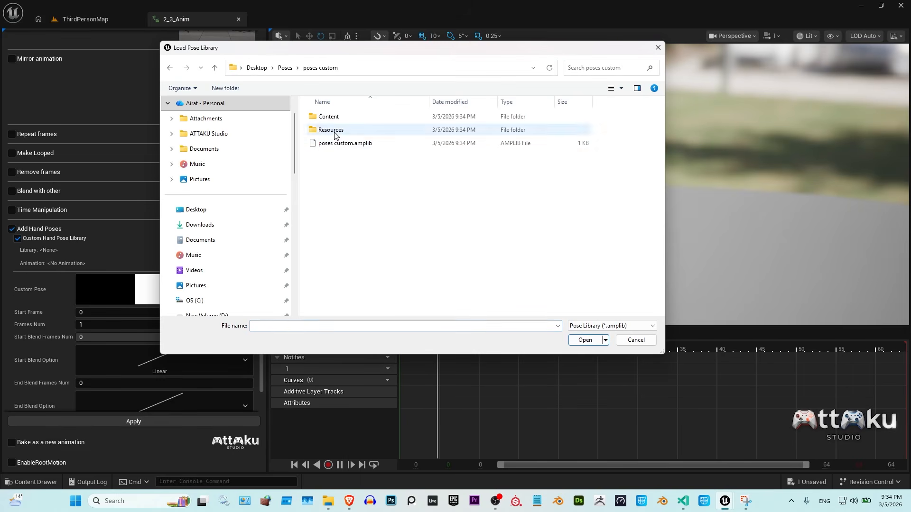
double_click(338, 146)
- Choose custom pose 7 from the loaded library and reopen the custom pose choices
left_click(232, 293)
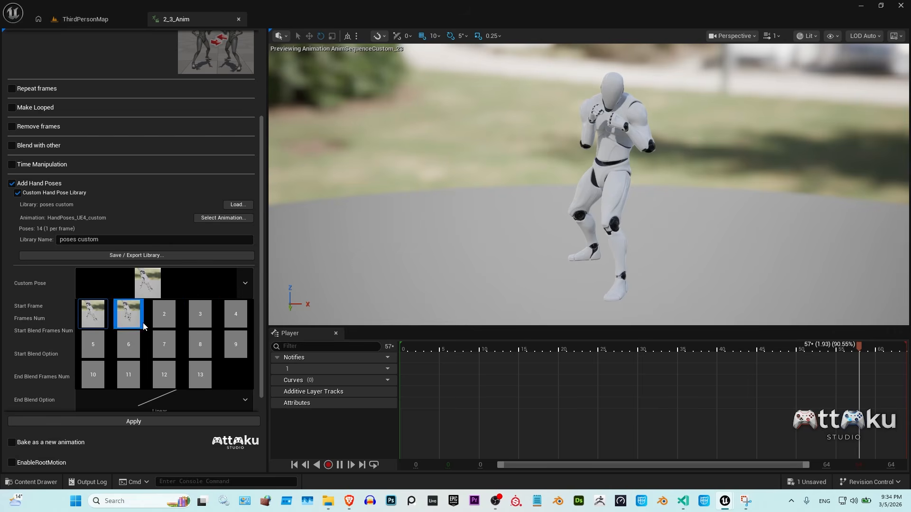
left_click(164, 344)
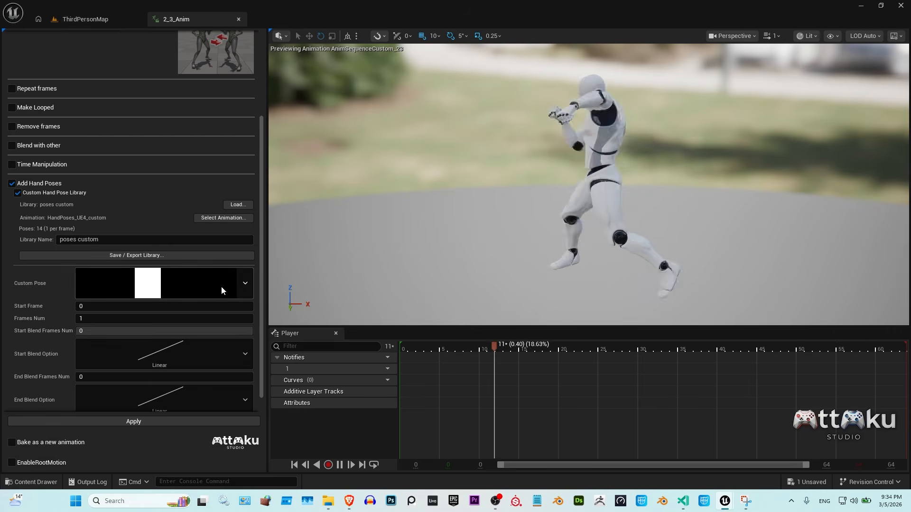
left_click(245, 284)
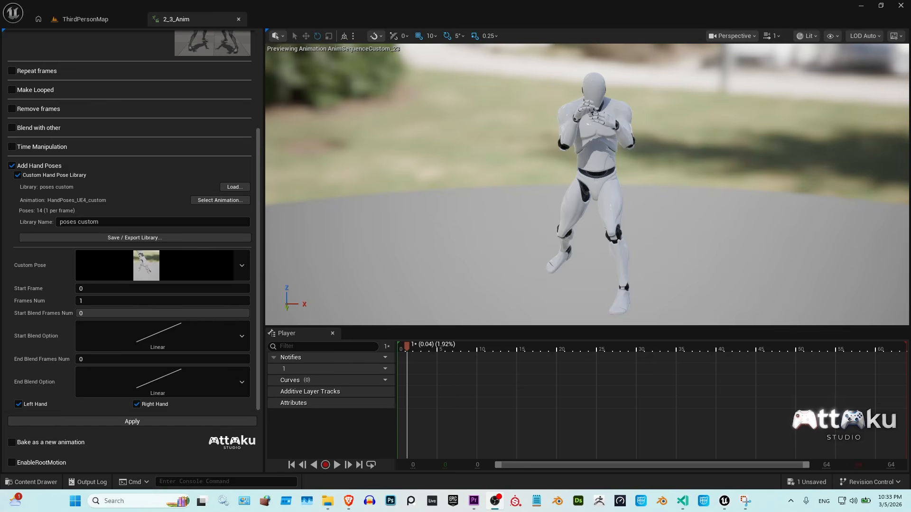